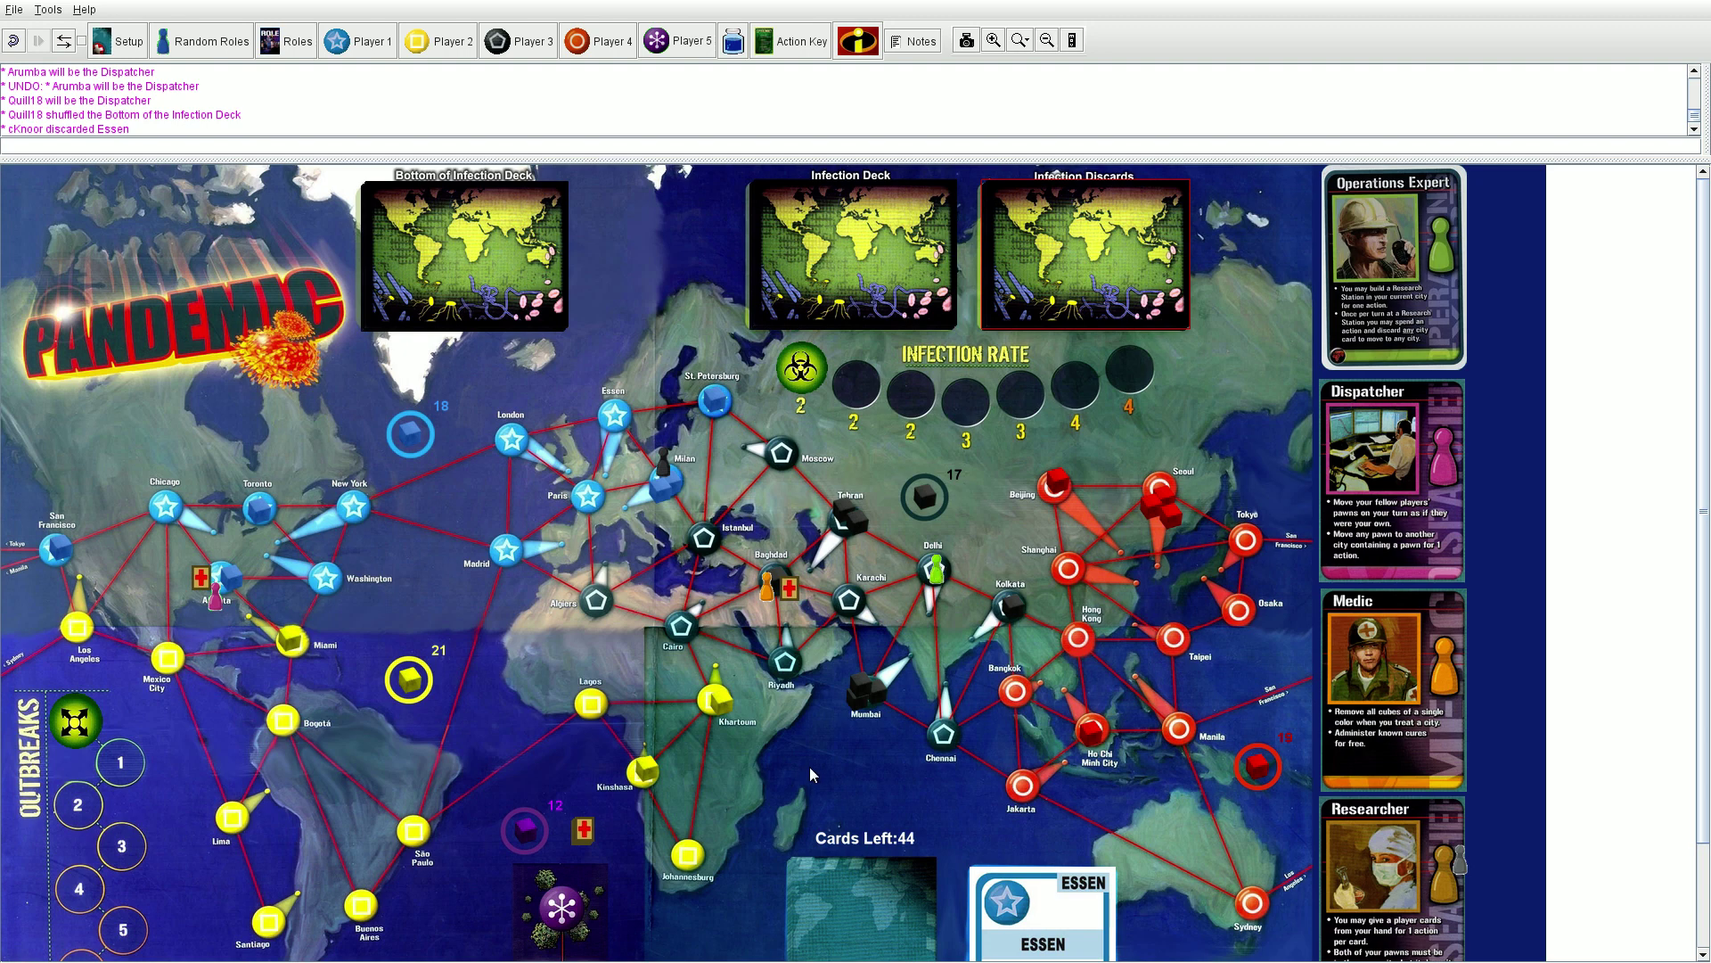
{"action": "scroll", "coordinate": [812, 754], "scroll_direction": "down", "scroll_amount": 3}
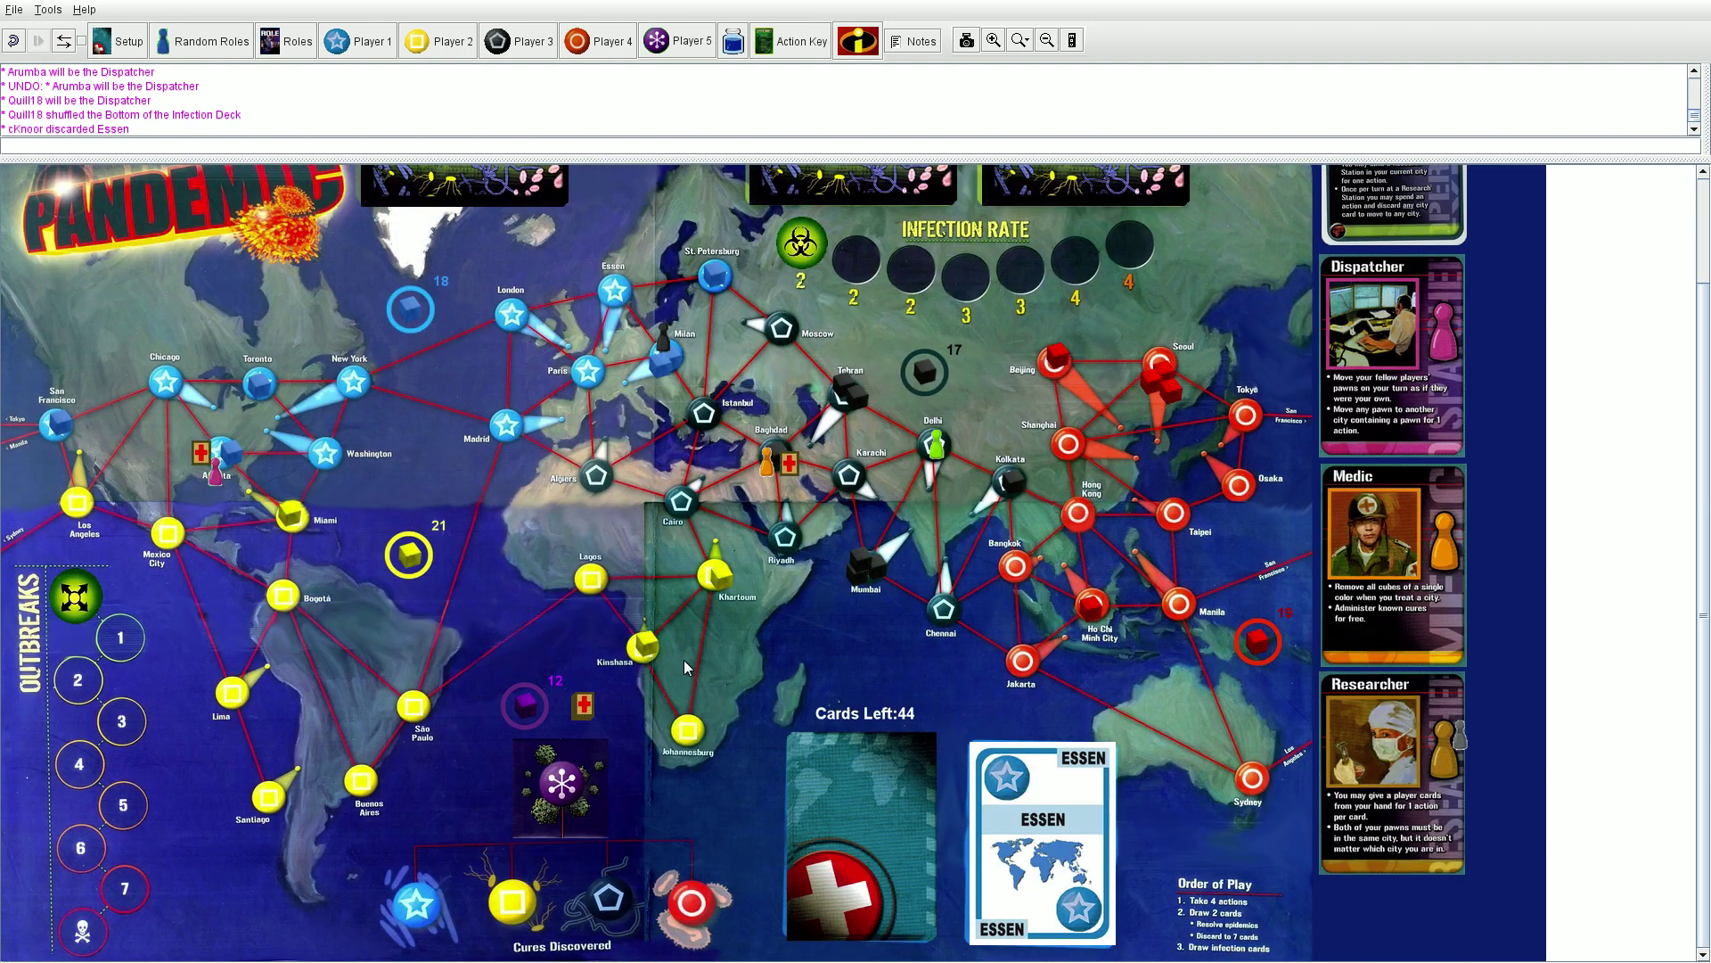
{"action": "scroll", "coordinate": [683, 660], "scroll_direction": "up", "scroll_amount": 3}
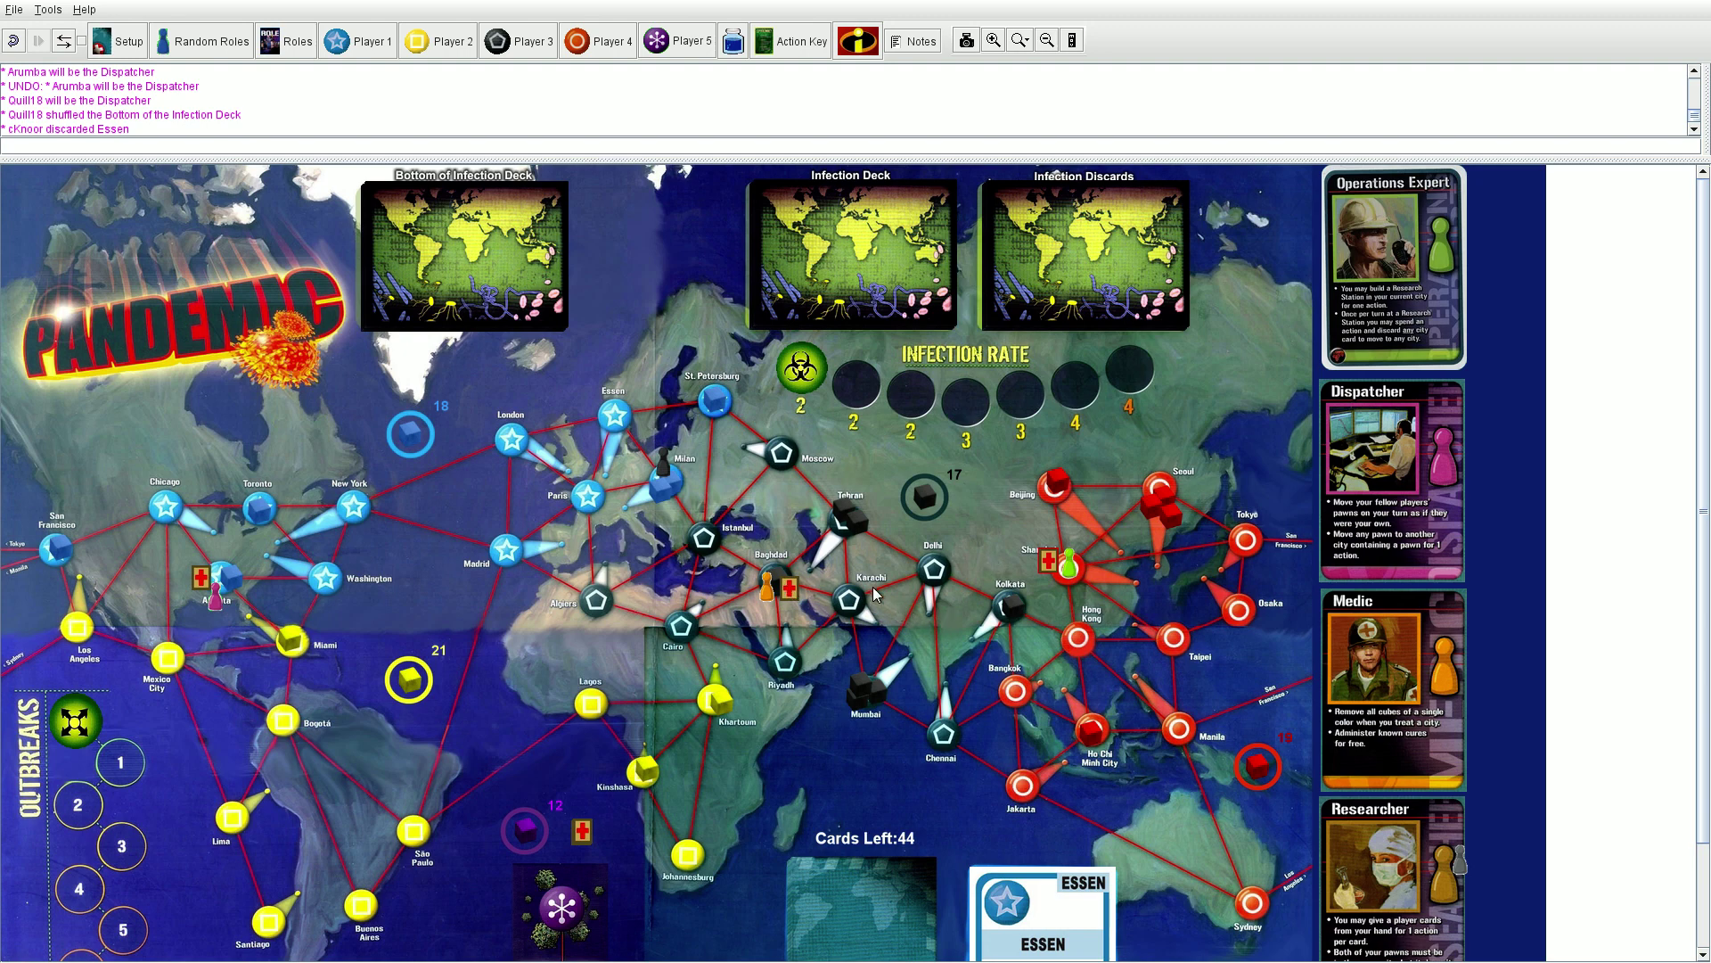
{"action": "scroll", "coordinate": [896, 620], "scroll_direction": "down", "scroll_amount": 2}
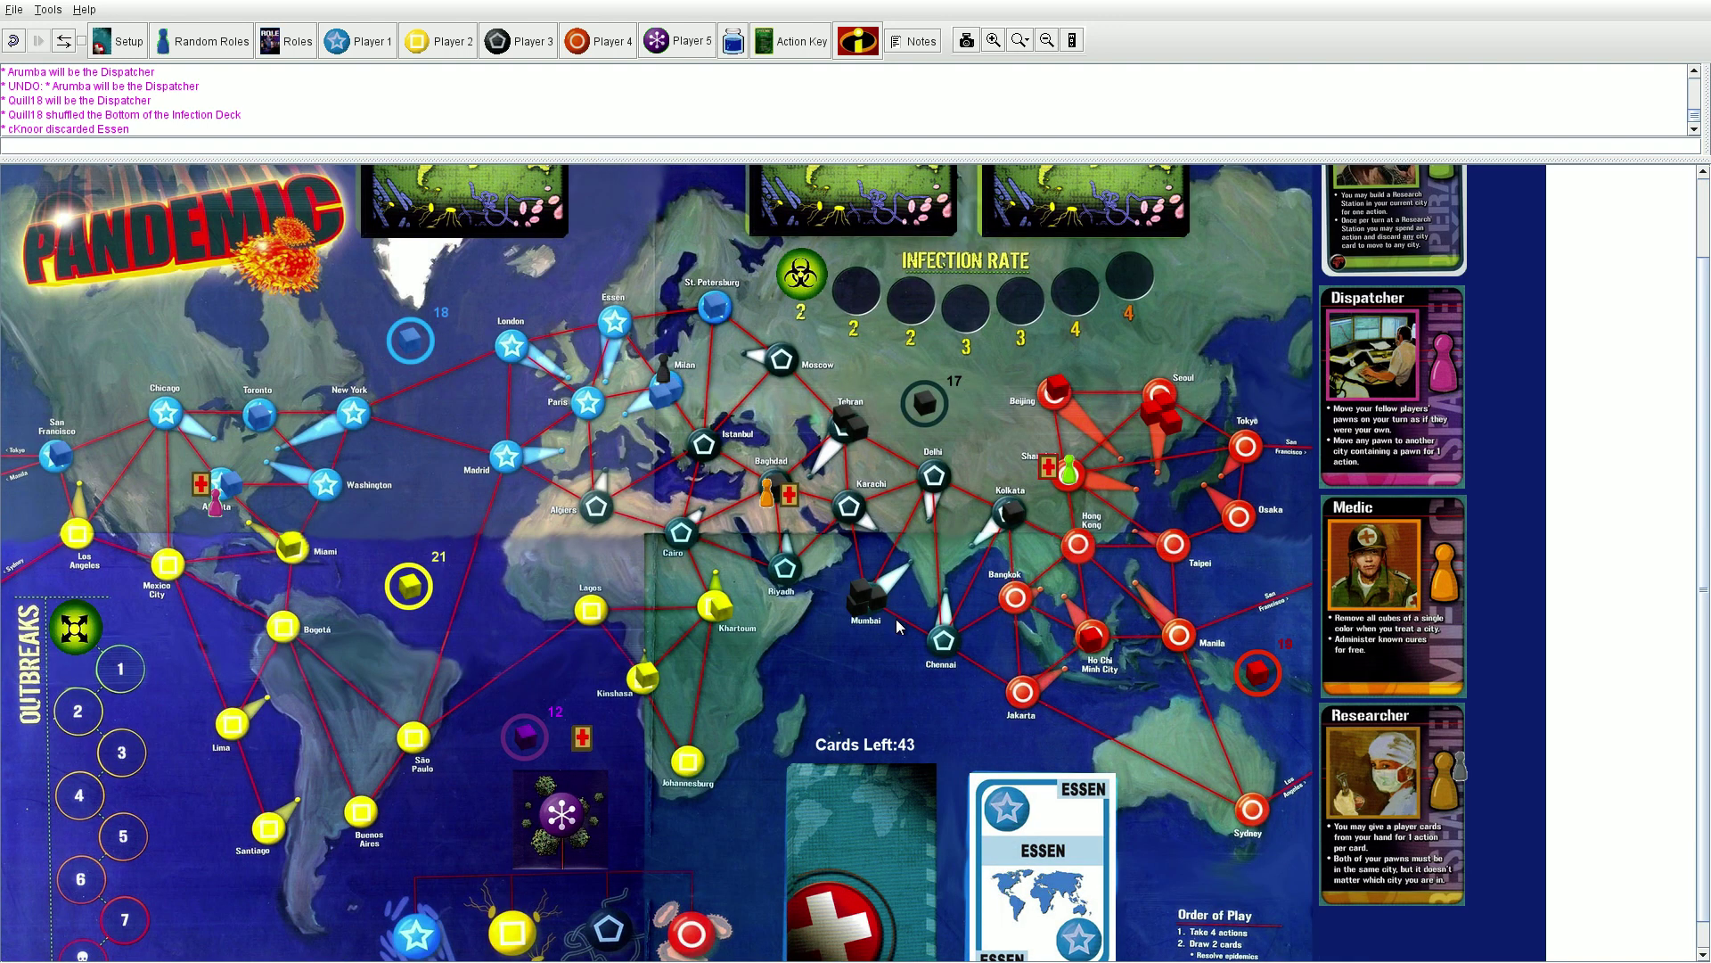
{"action": "scroll", "coordinate": [896, 619], "scroll_direction": "up", "scroll_amount": 2}
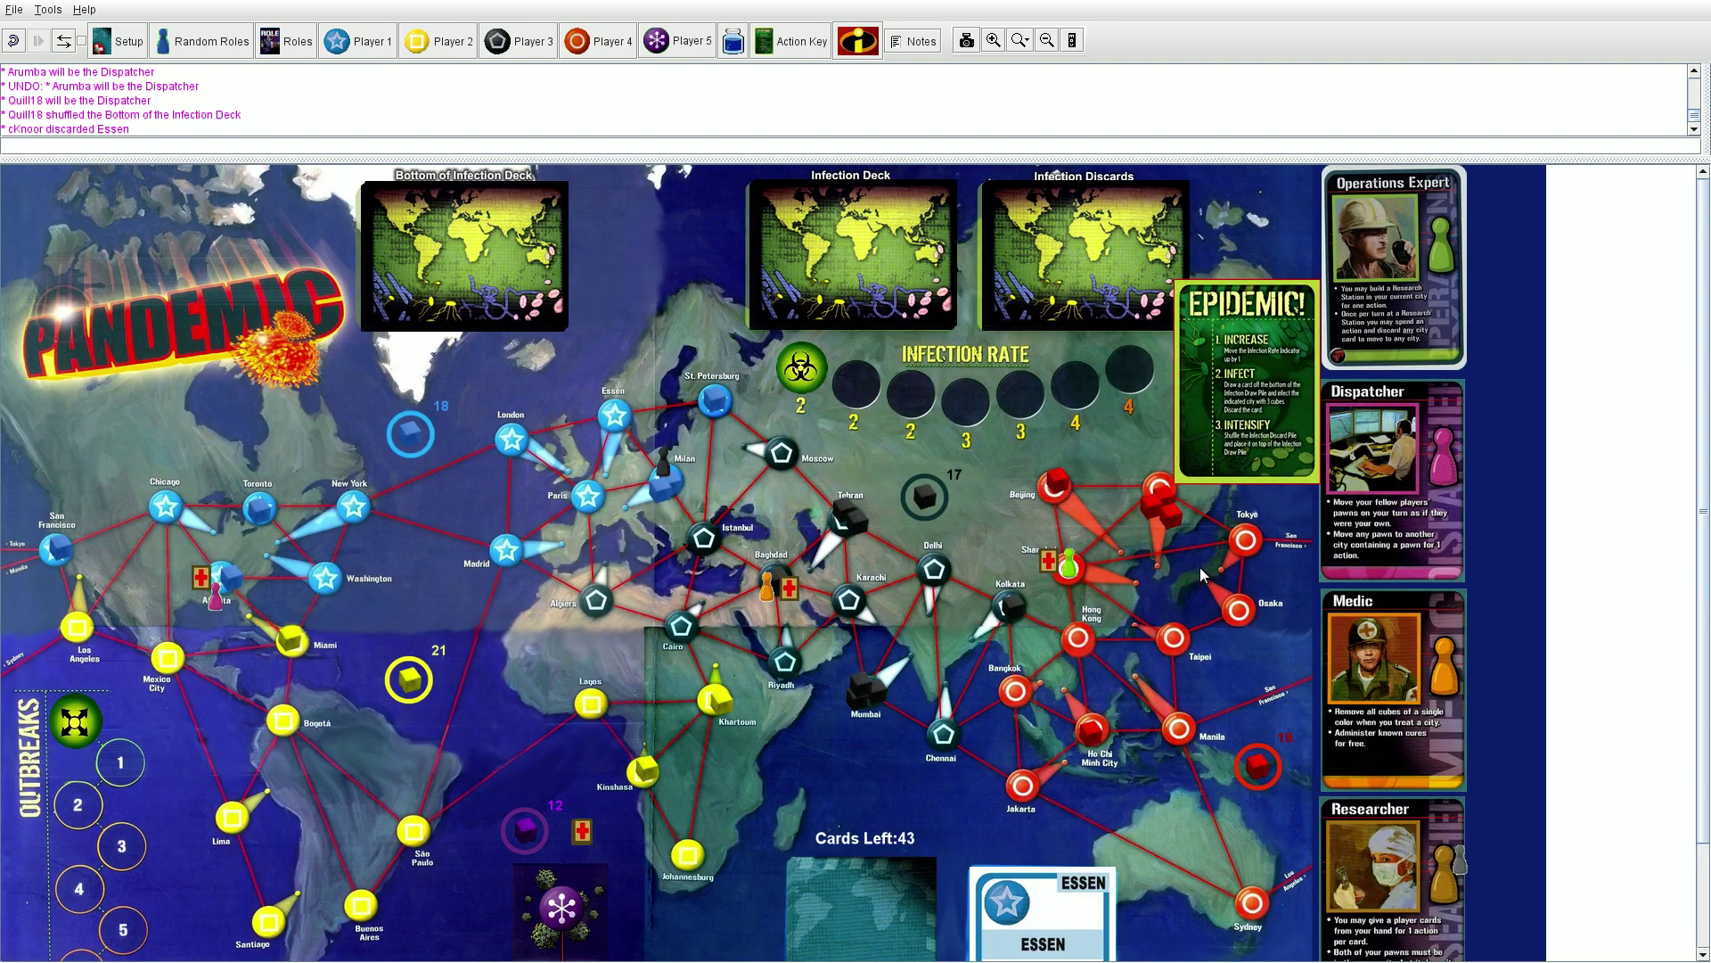
{"action": "mouse_move", "coordinate": [1207, 348]}
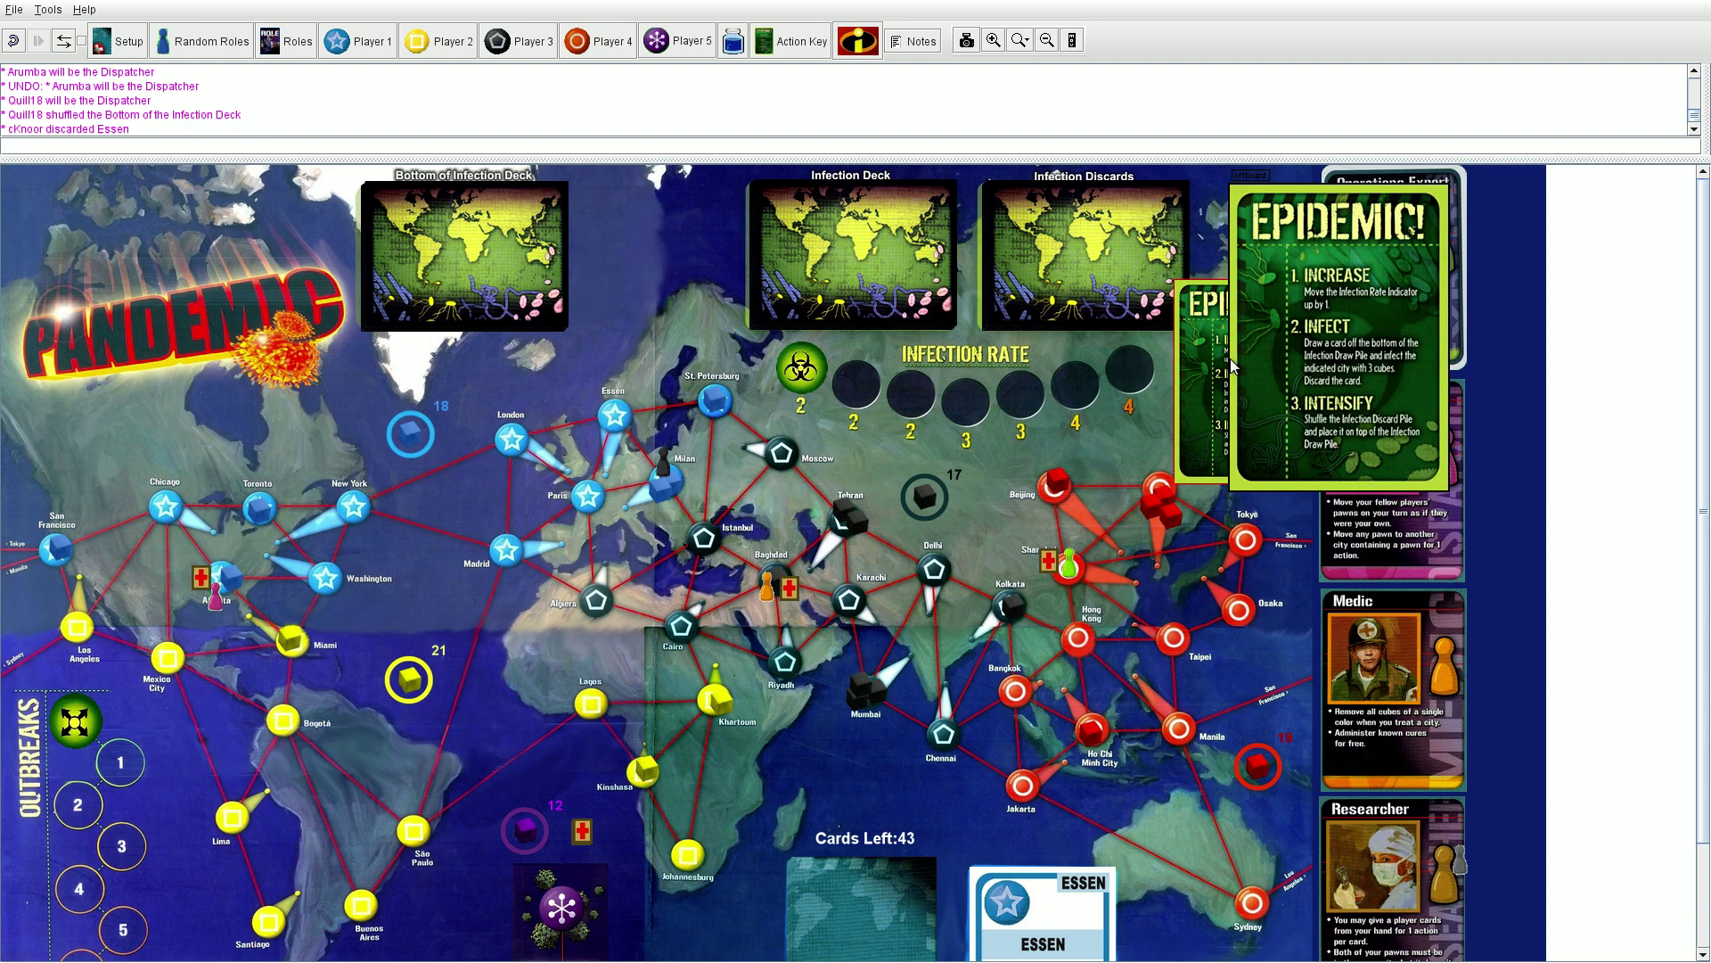
{"action": "scroll", "coordinate": [1231, 358], "scroll_direction": "down", "scroll_amount": 2}
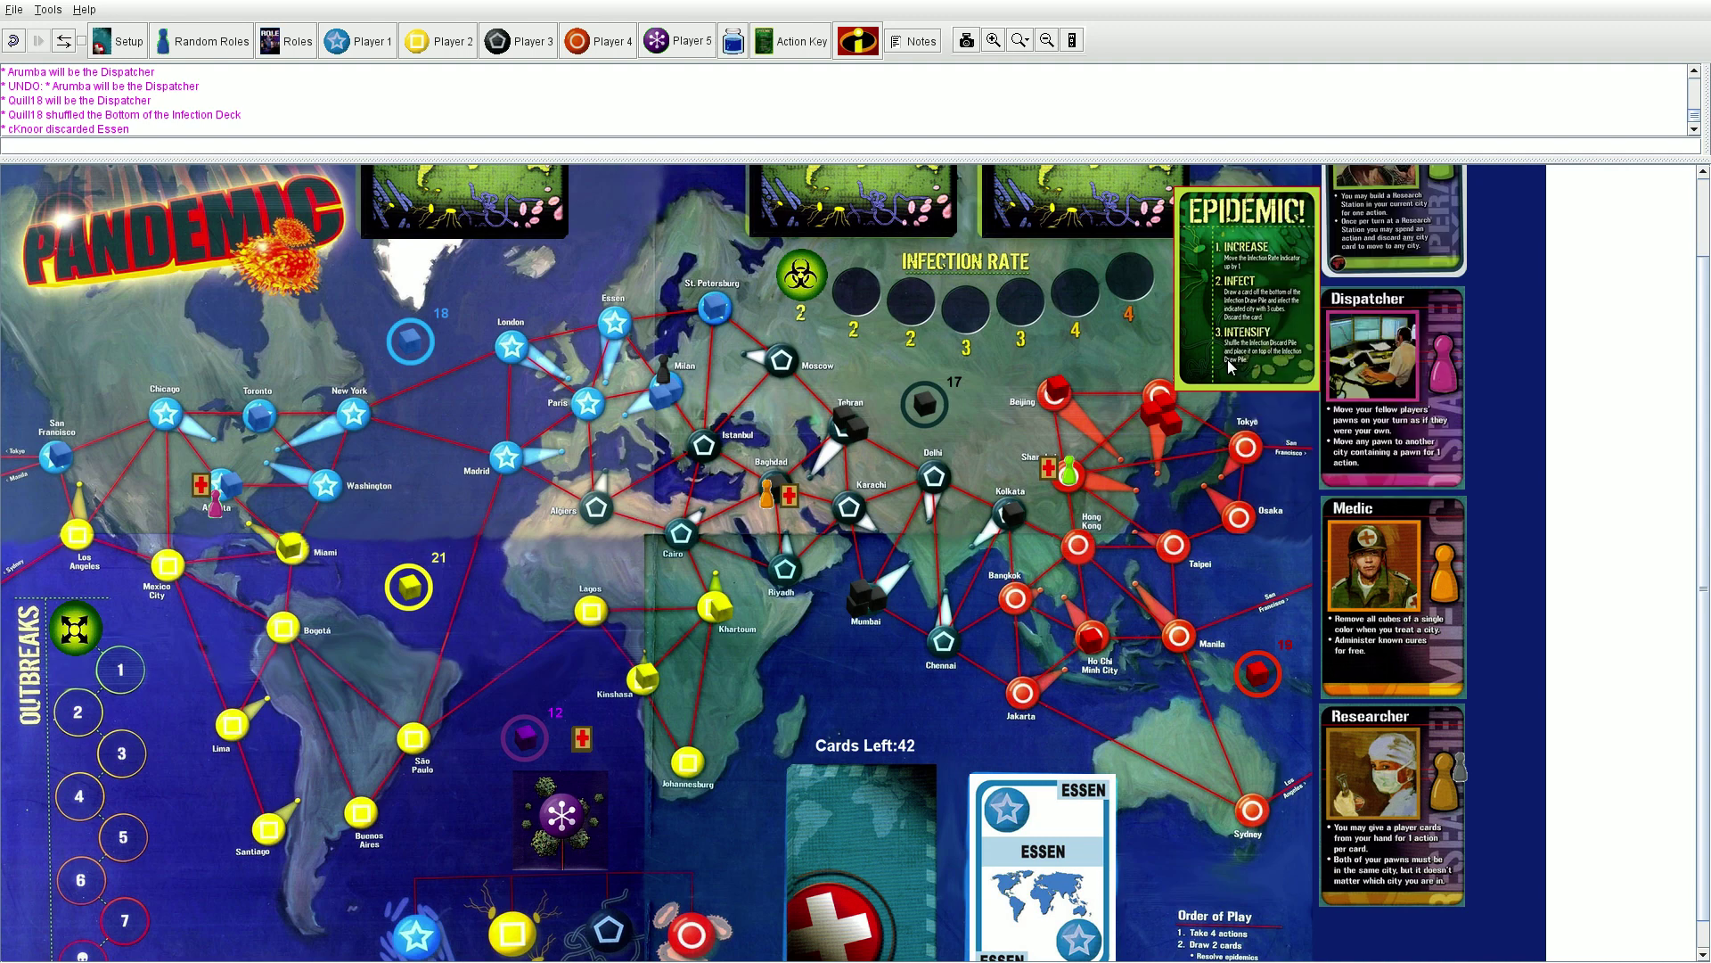
{"action": "scroll", "coordinate": [1049, 612], "scroll_direction": "up", "scroll_amount": 2}
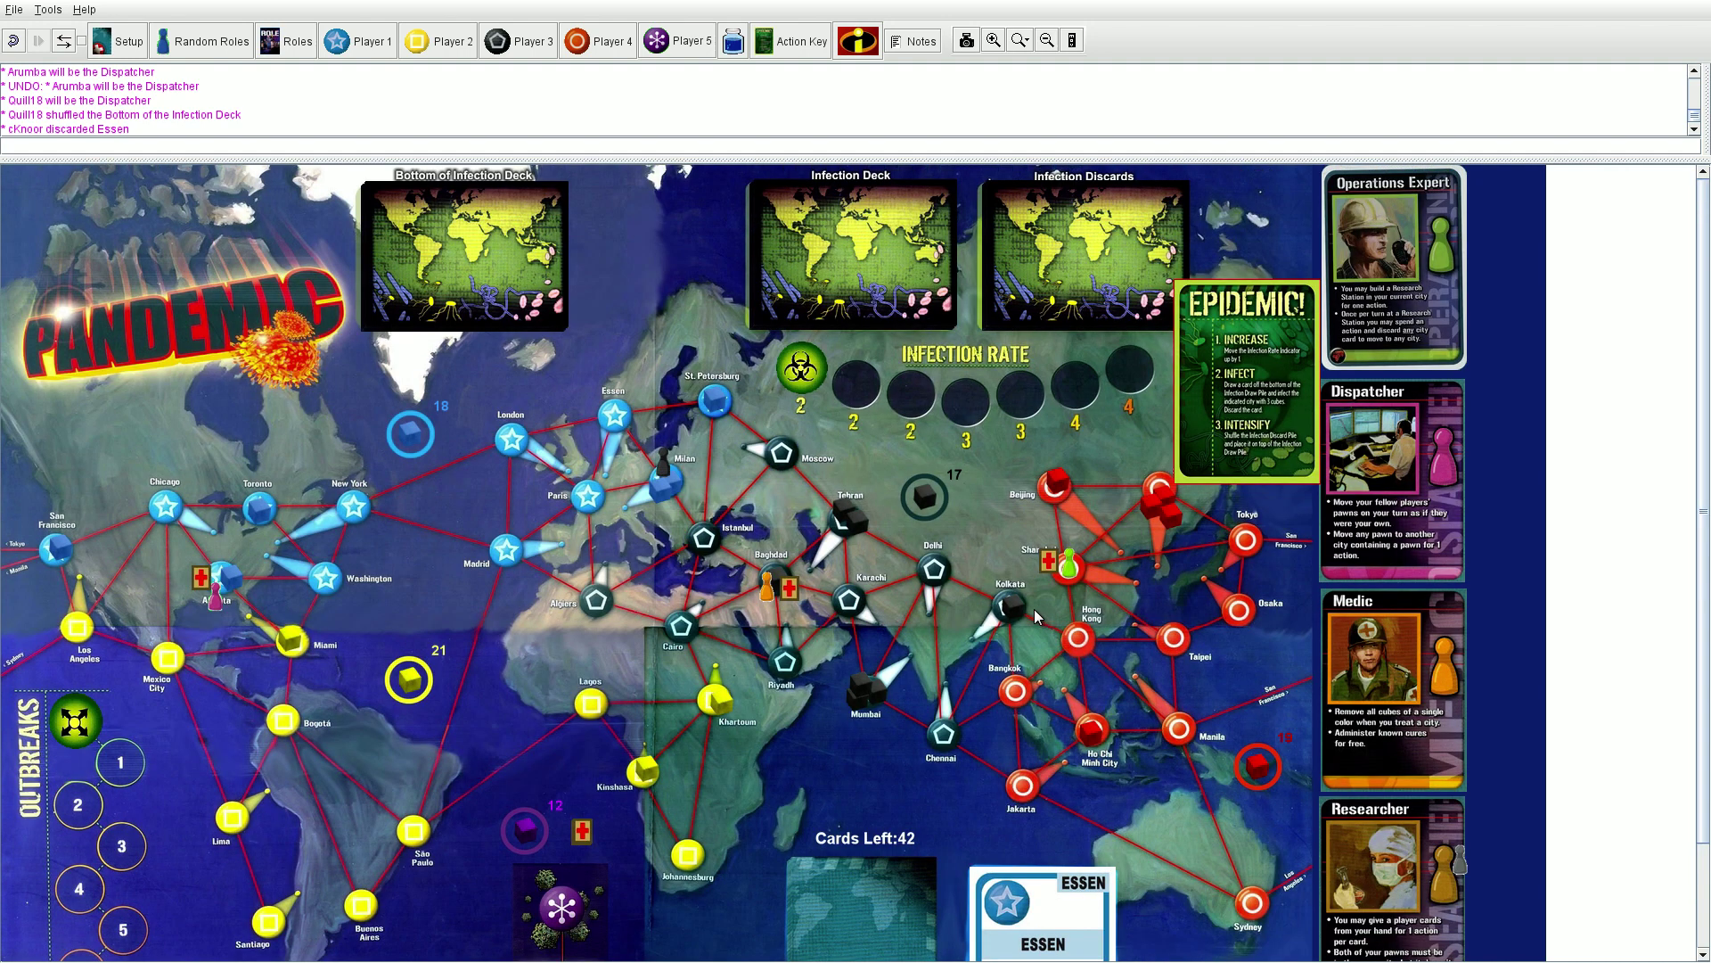
{"action": "scroll", "coordinate": [1035, 617], "scroll_direction": "down", "scroll_amount": 3}
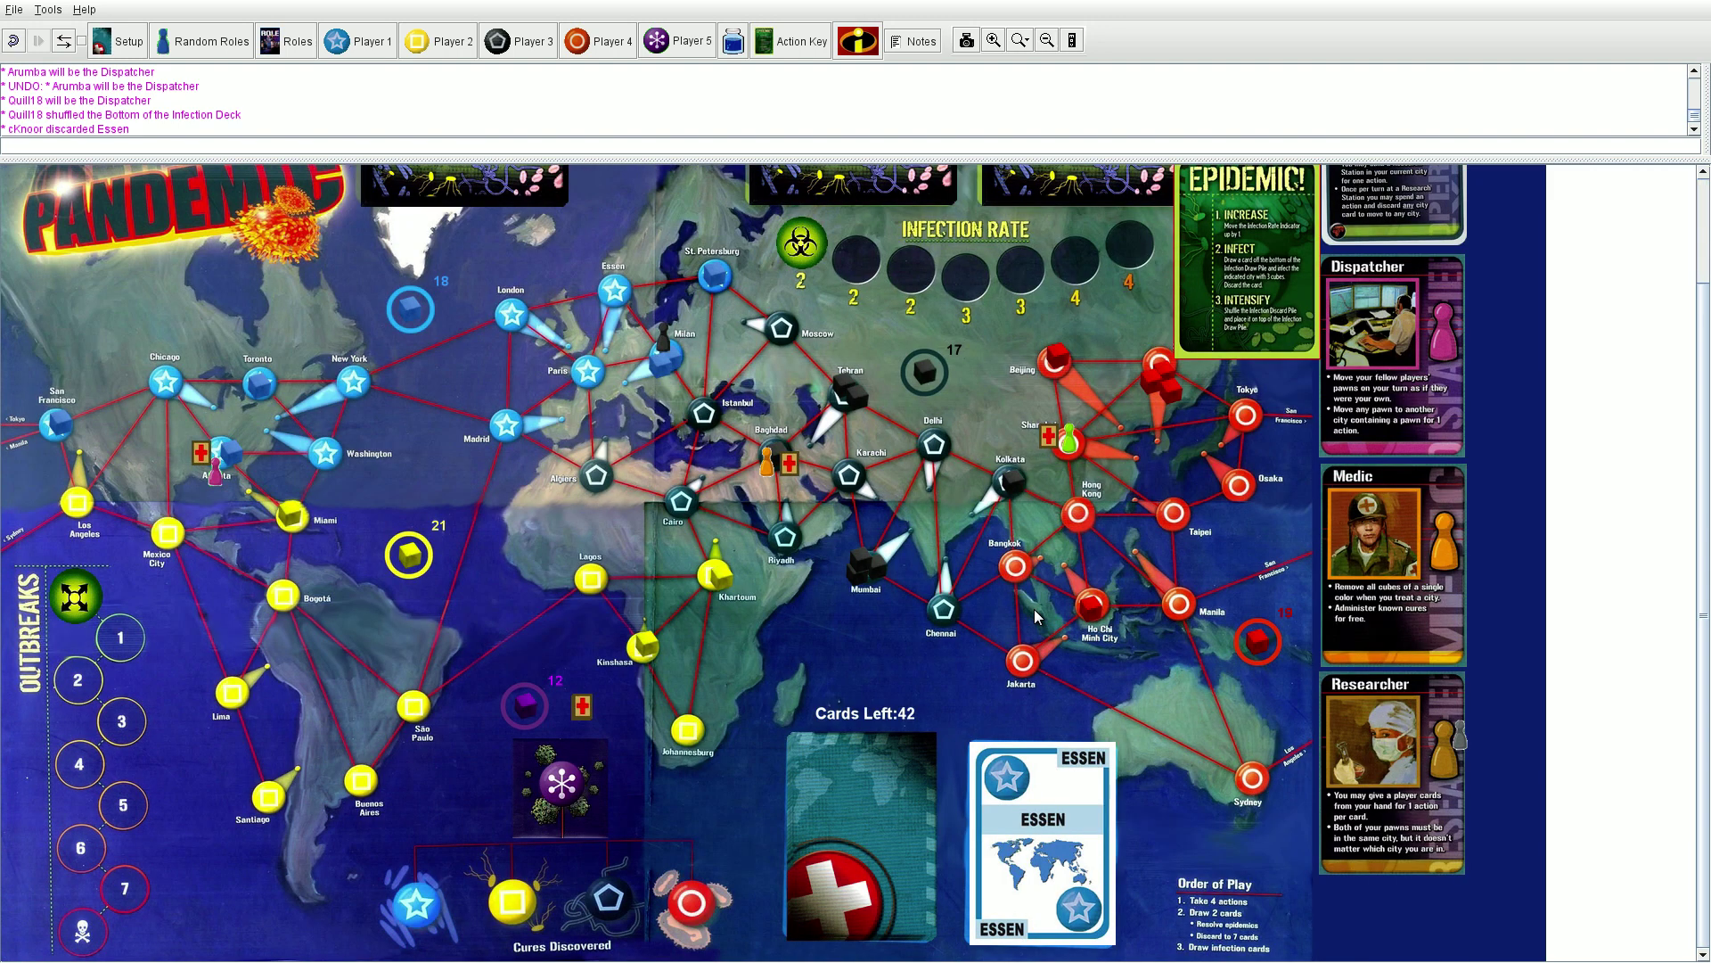
{"action": "scroll", "coordinate": [1037, 616], "scroll_direction": "up", "scroll_amount": 3}
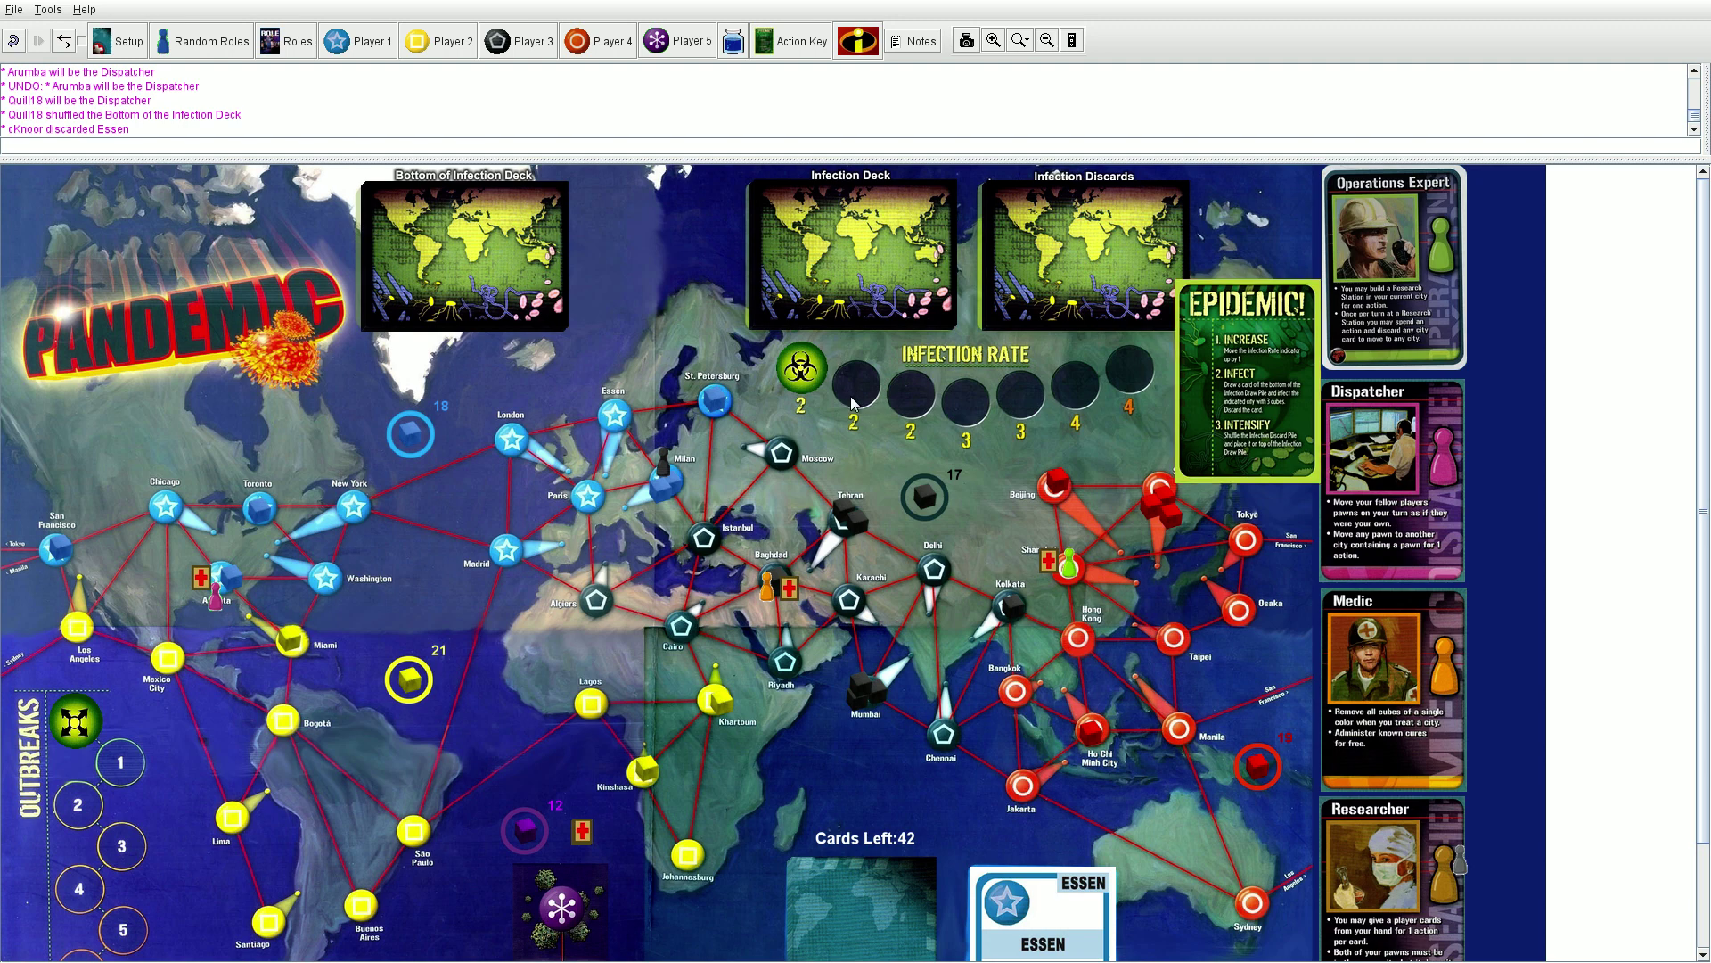
Move the infection rate marker forward one space on its track with Ctrl+Right.
{"action": "key", "text": "ctrl+Right"}
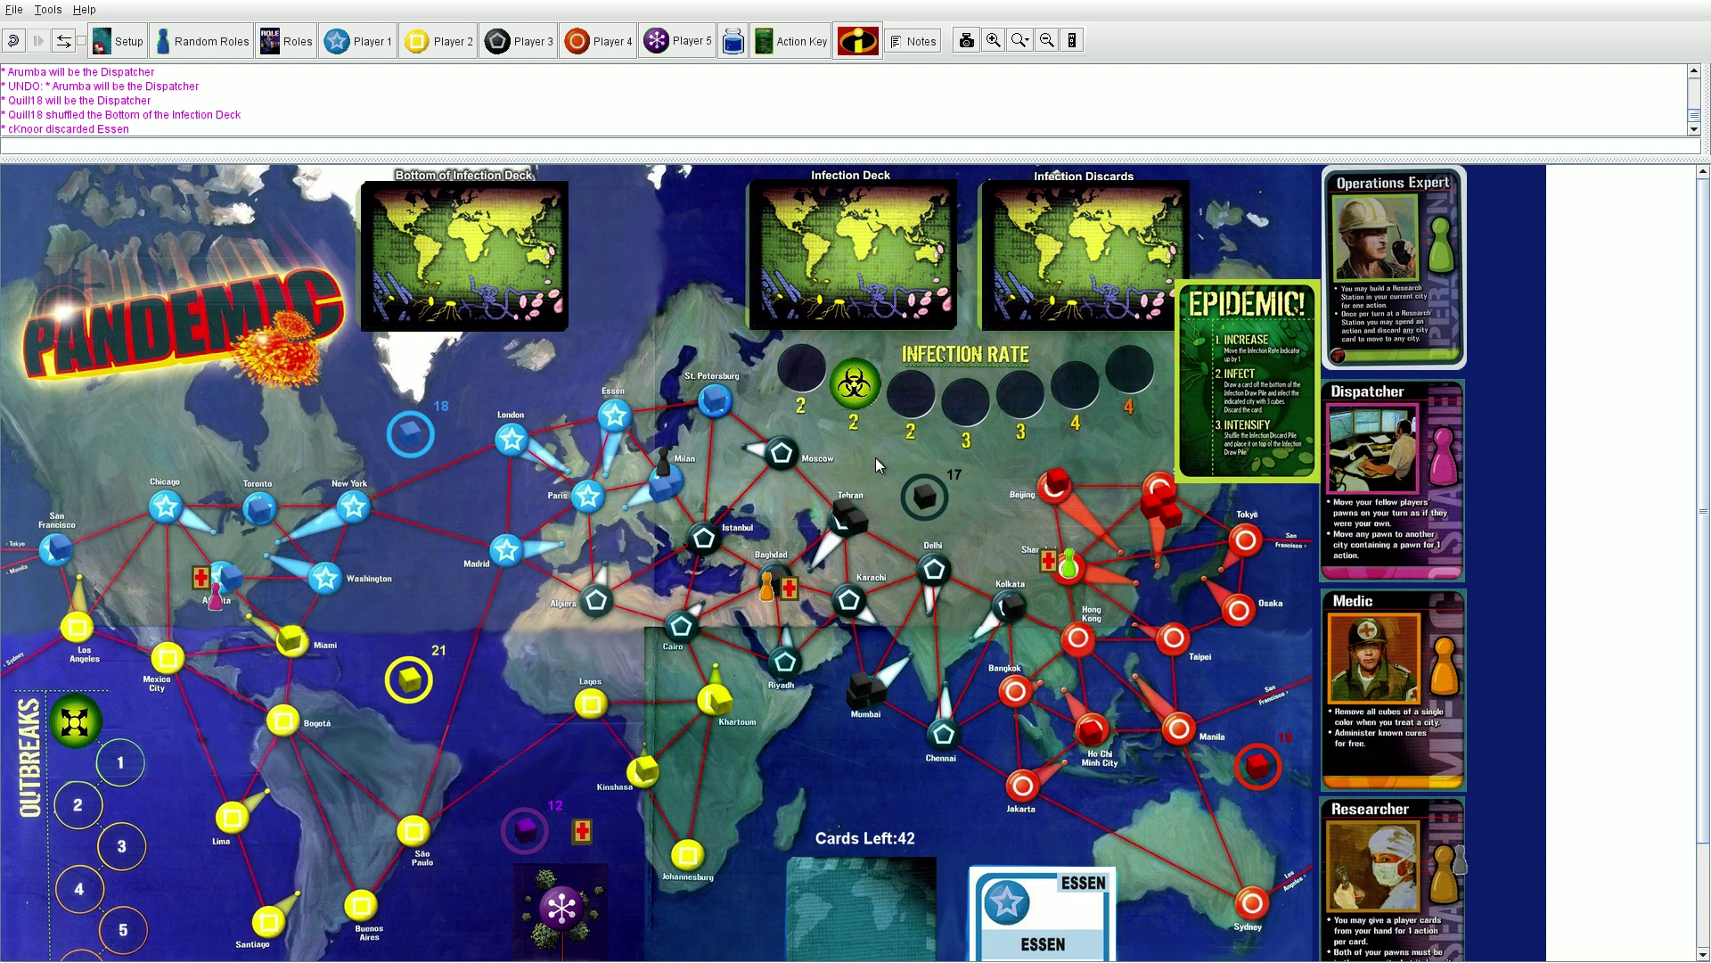
{"action": "scroll", "coordinate": [876, 458], "scroll_direction": "down", "scroll_amount": 3}
{"action": "scroll", "coordinate": [876, 458], "scroll_direction": "up", "scroll_amount": 3}
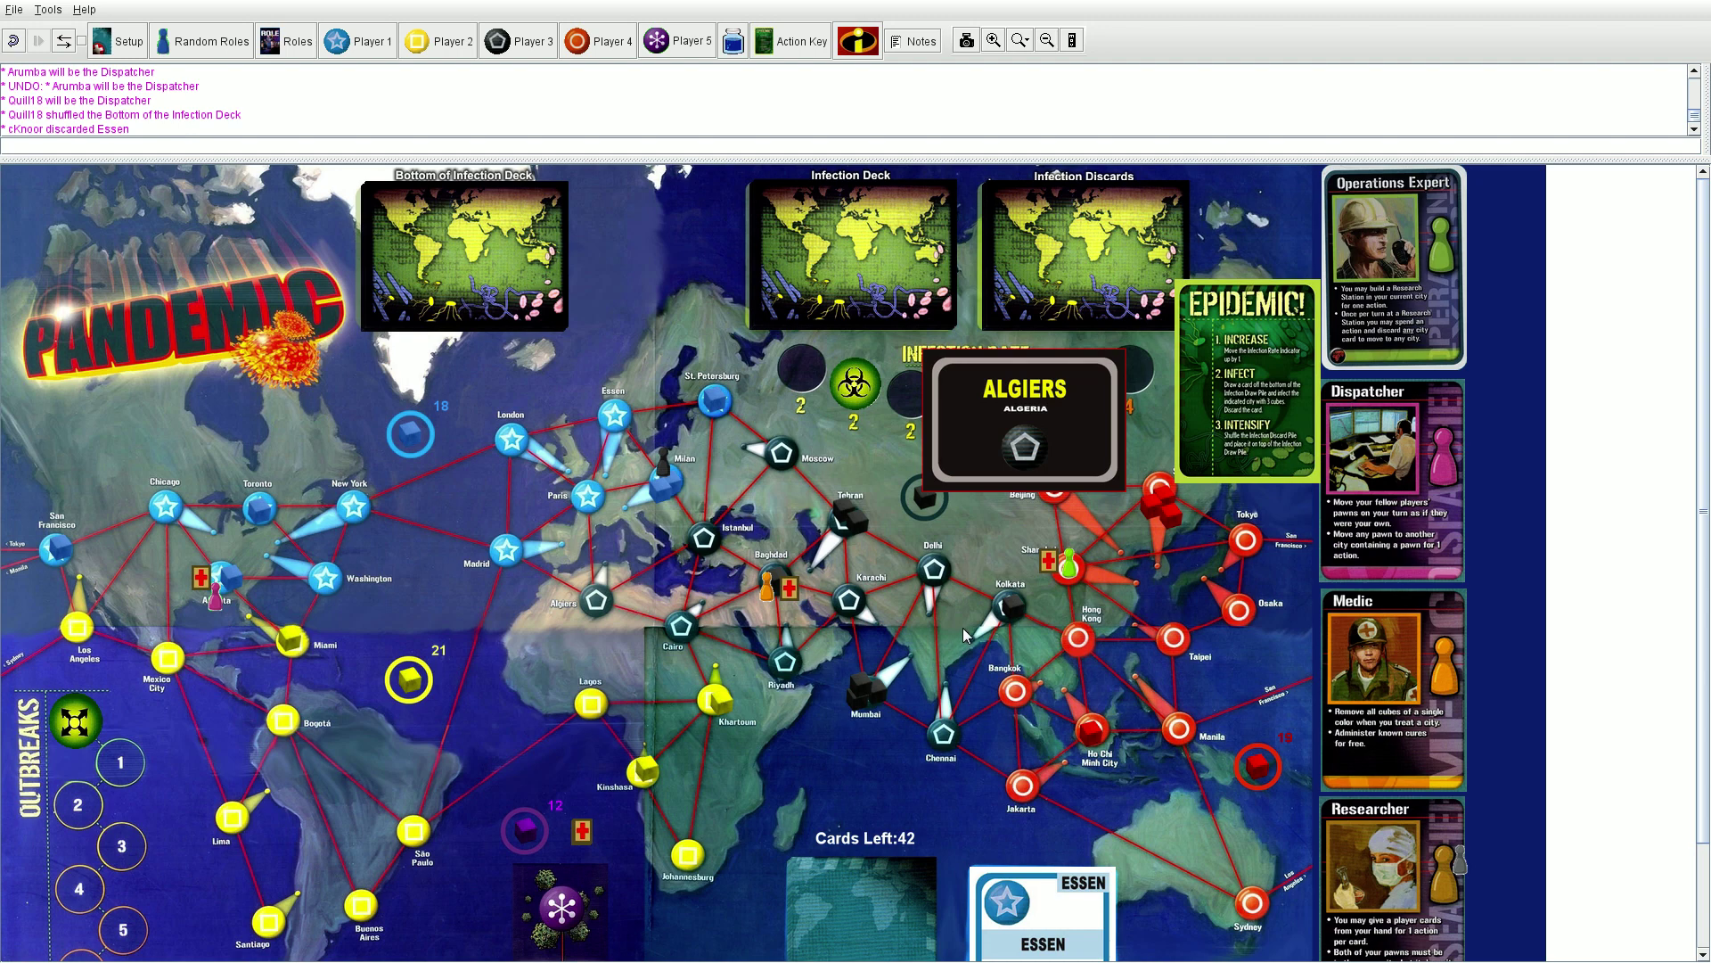
Place three black disease cubes on Algiers from the black cube supply.
{"action": "left_click", "coordinate": [603, 611]}
{"action": "left_click", "coordinate": [603, 612]}
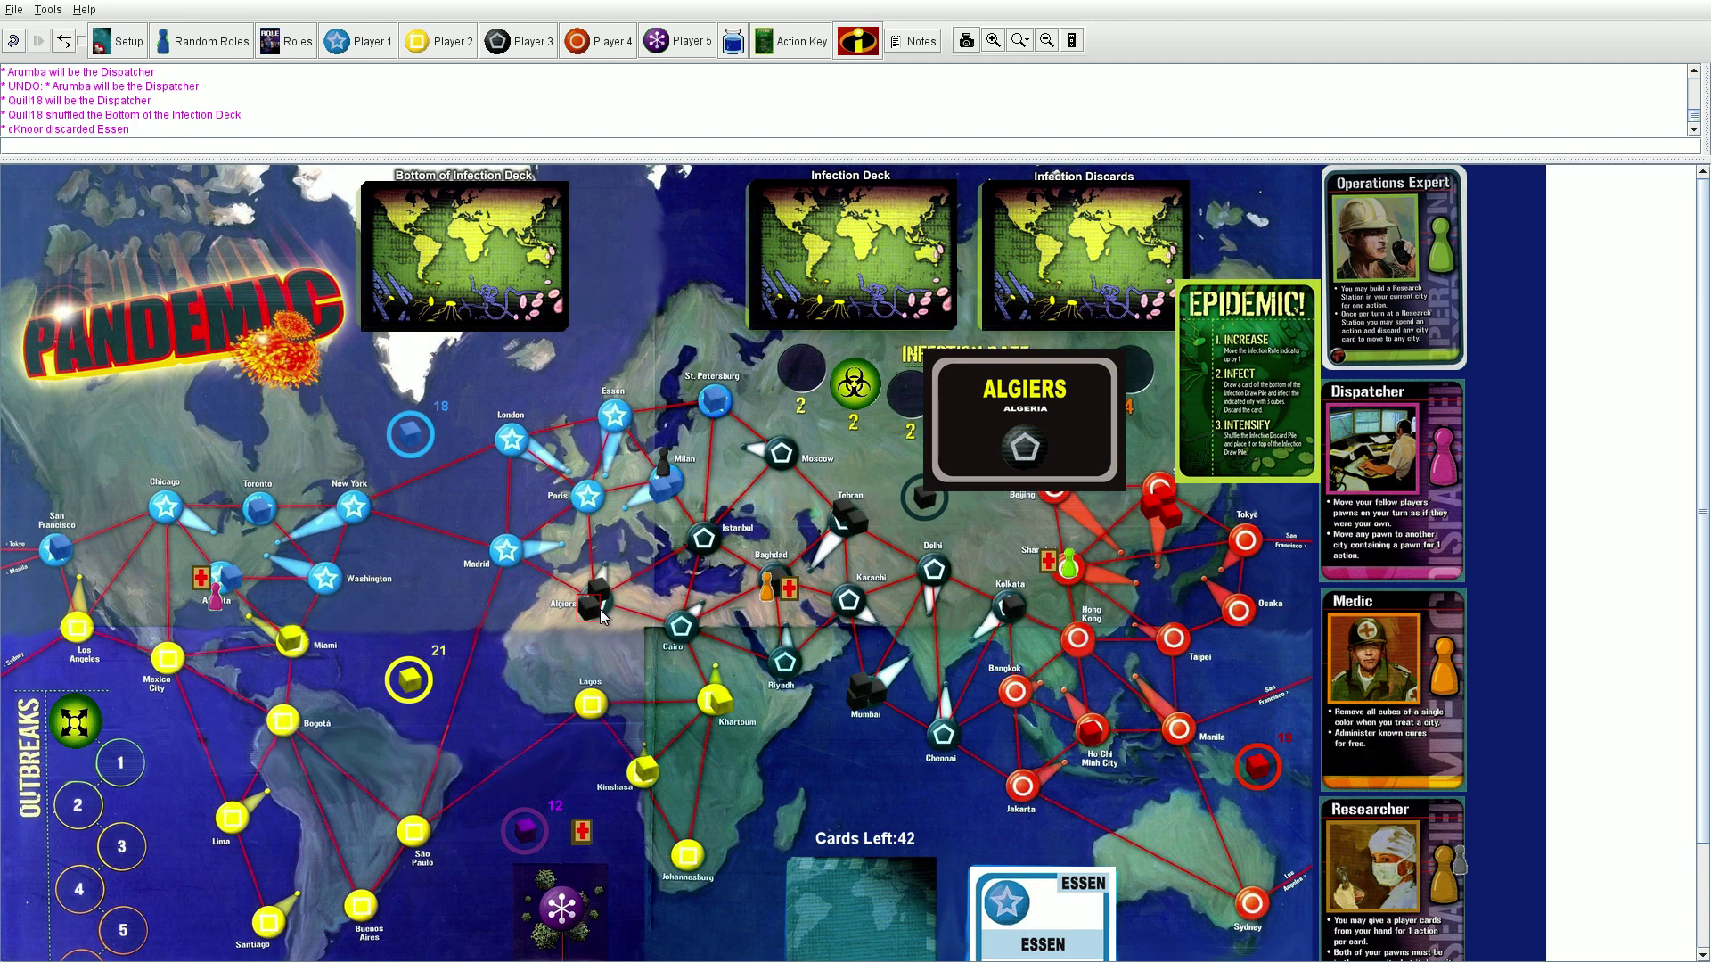
{"action": "left_click", "coordinate": [601, 613]}
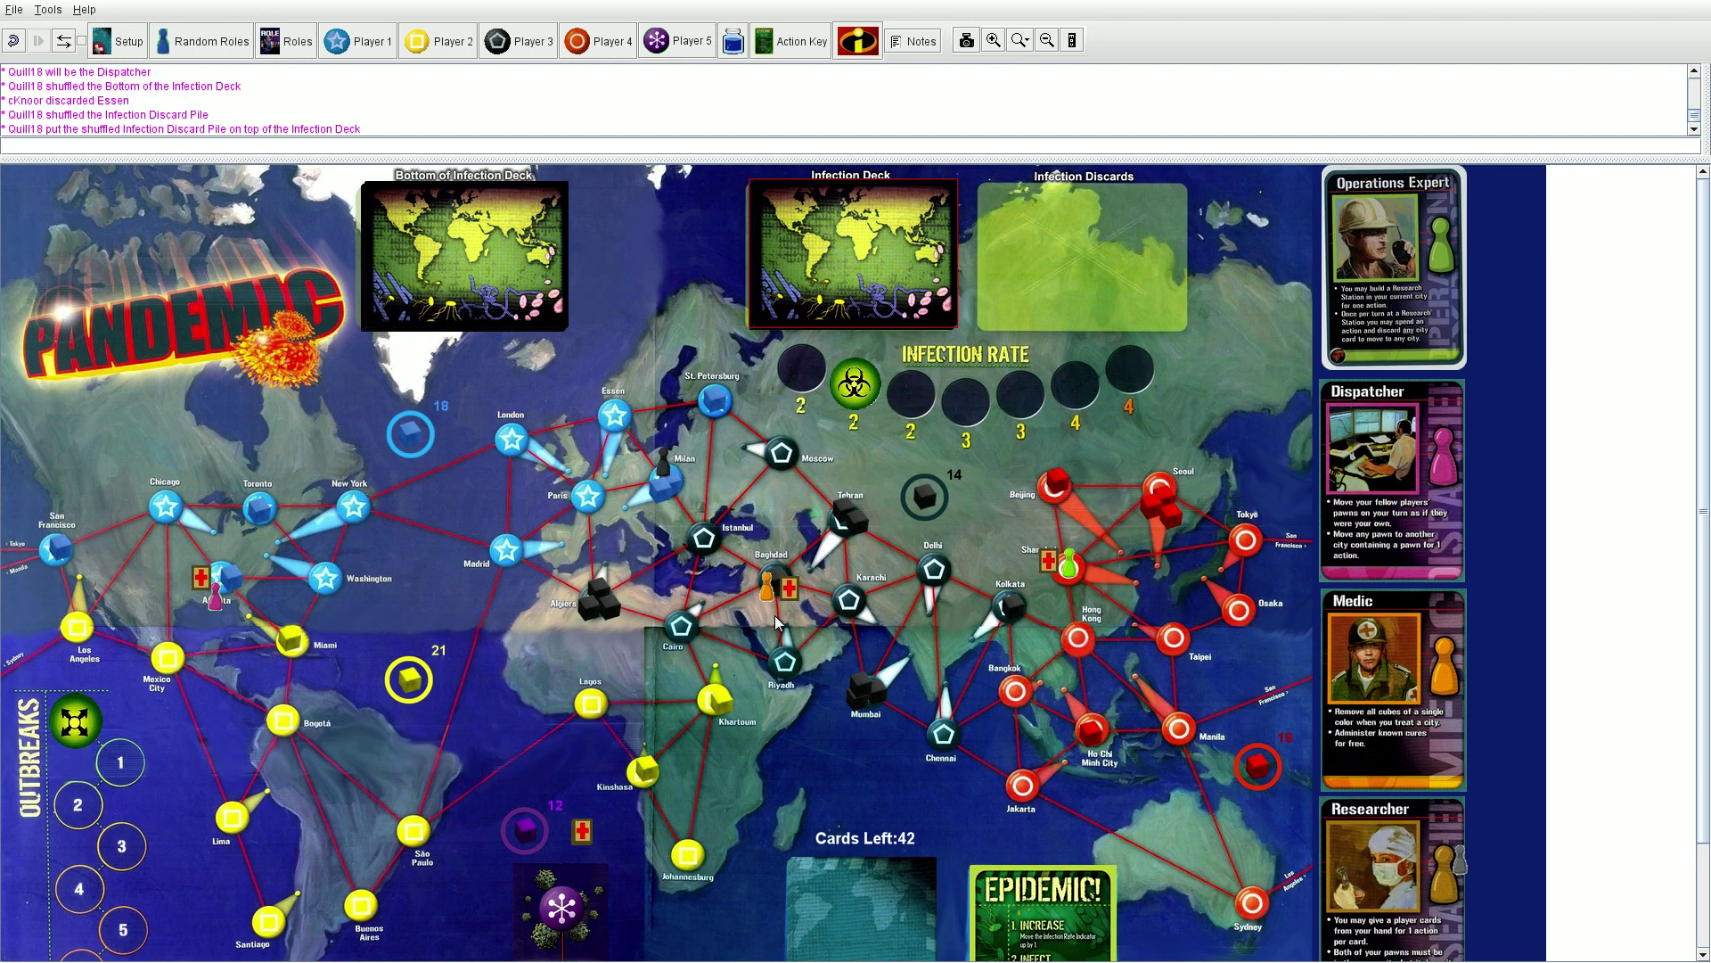
{"action": "scroll", "coordinate": [776, 617], "scroll_direction": "down", "scroll_amount": 3}
{"action": "scroll", "coordinate": [776, 616], "scroll_direction": "up", "scroll_amount": 3}
{"action": "scroll", "coordinate": [761, 700], "scroll_direction": "down", "scroll_amount": 3}
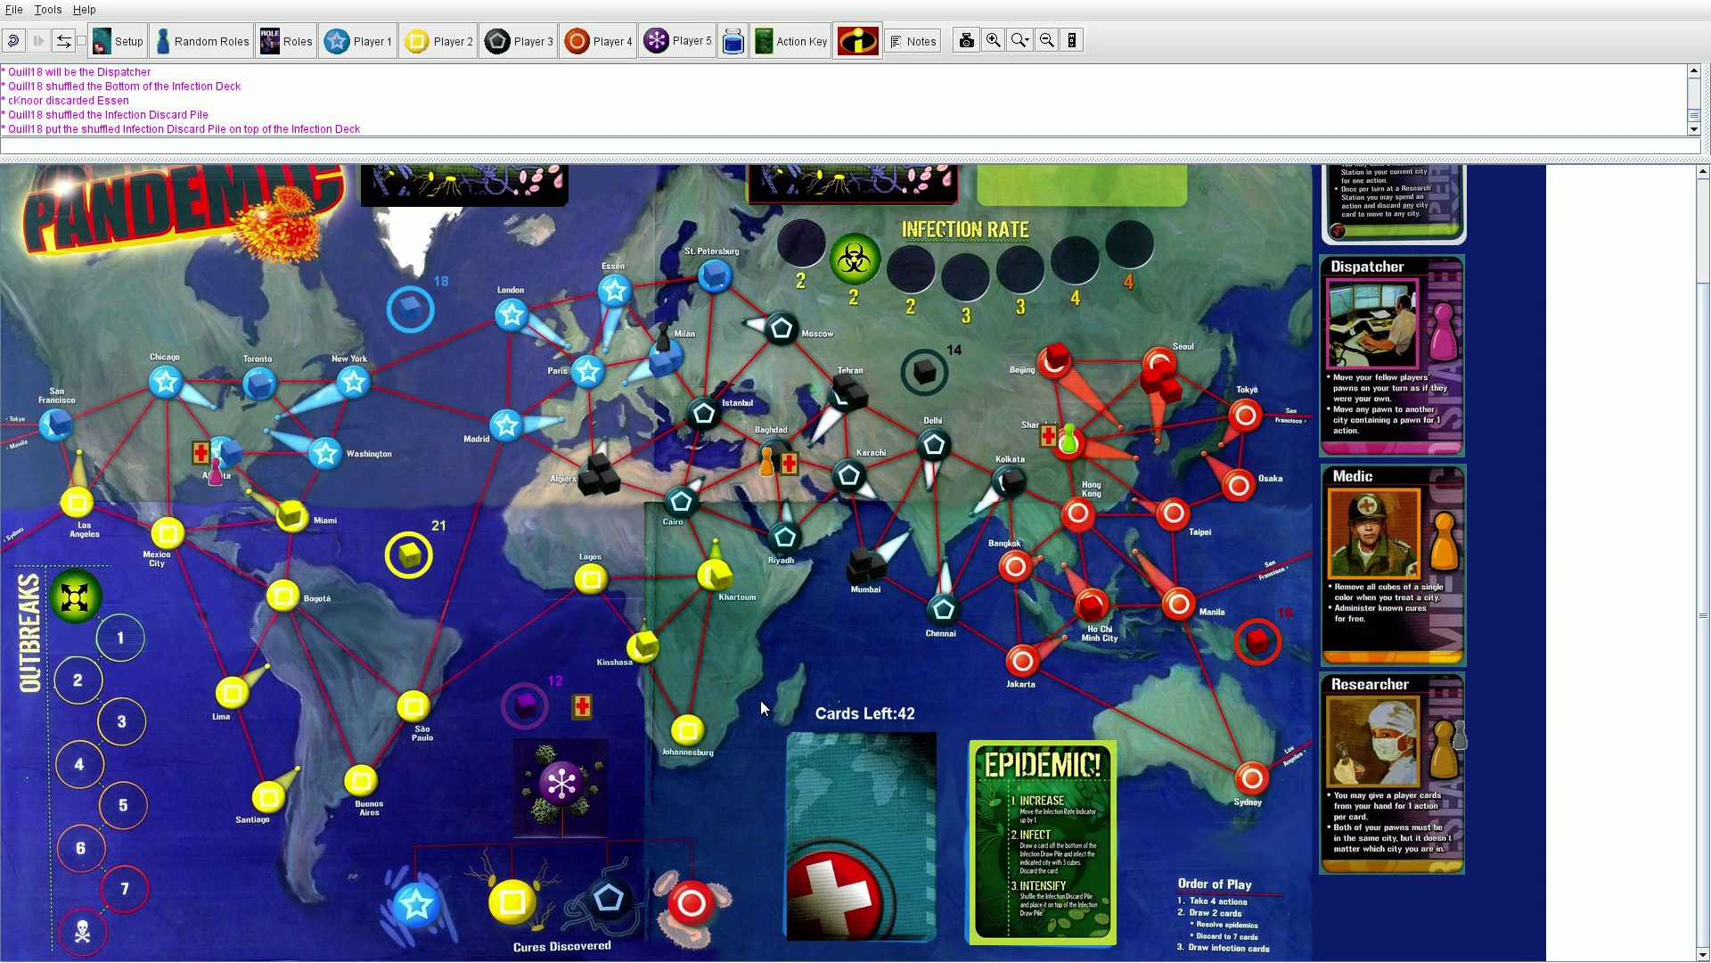
{"action": "scroll", "coordinate": [760, 700], "scroll_direction": "up", "scroll_amount": 3}
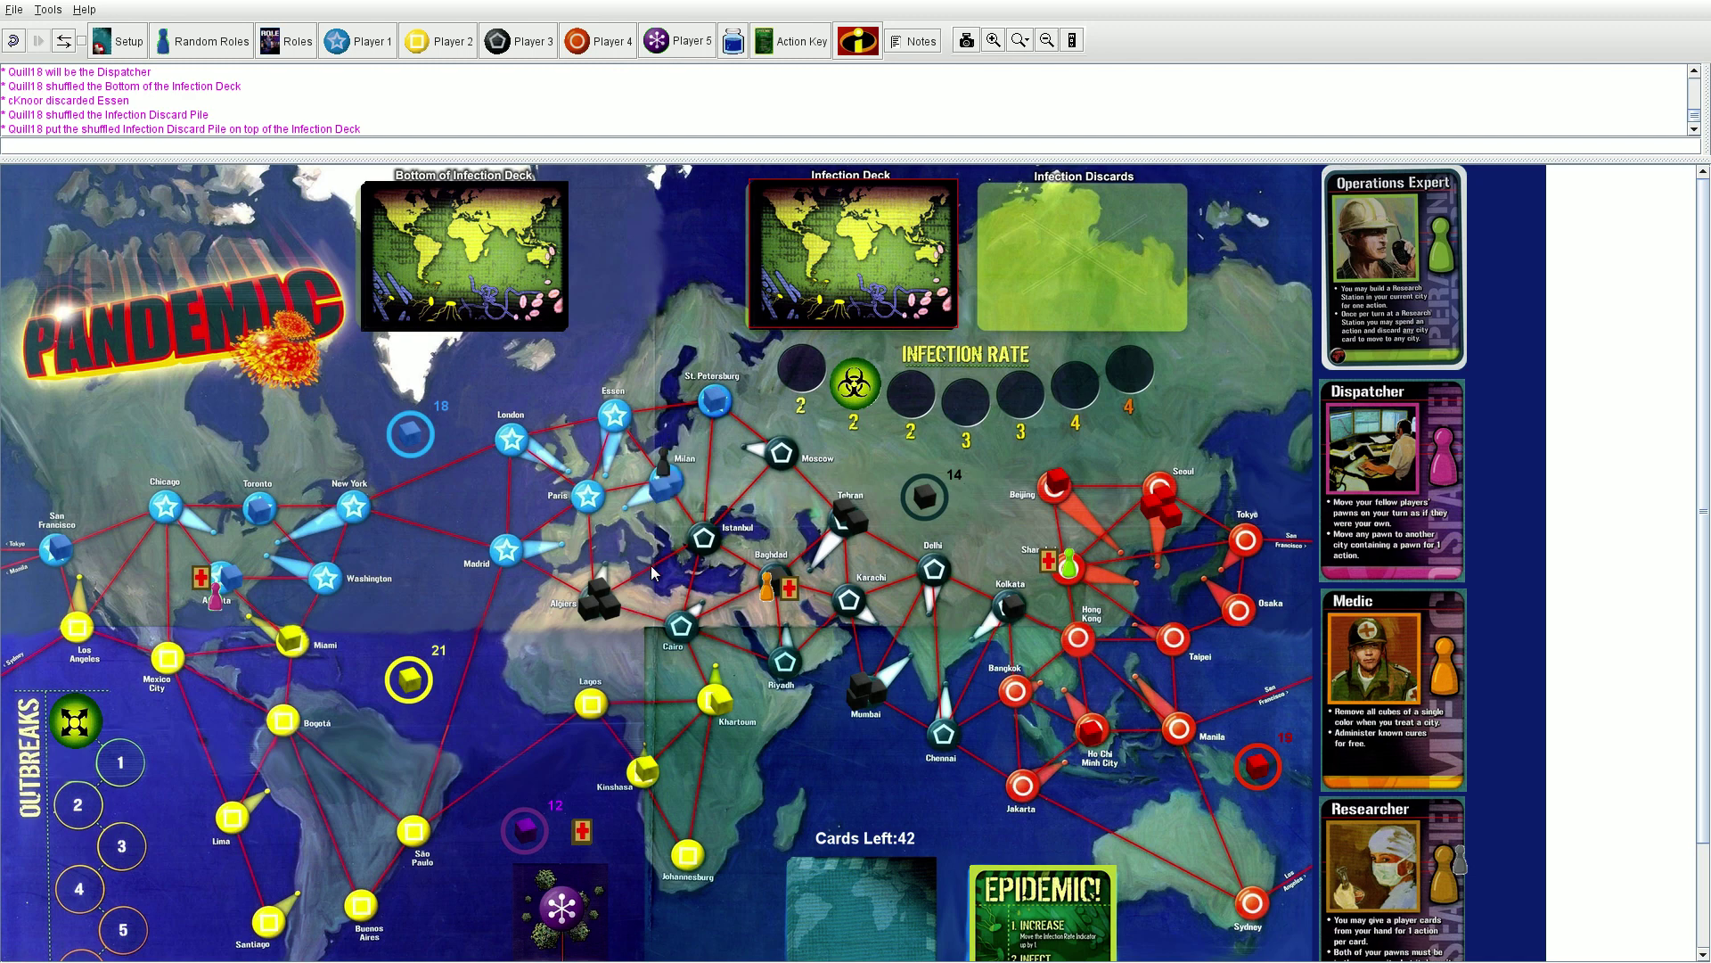
{"action": "scroll", "coordinate": [651, 566], "scroll_direction": "down", "scroll_amount": 3}
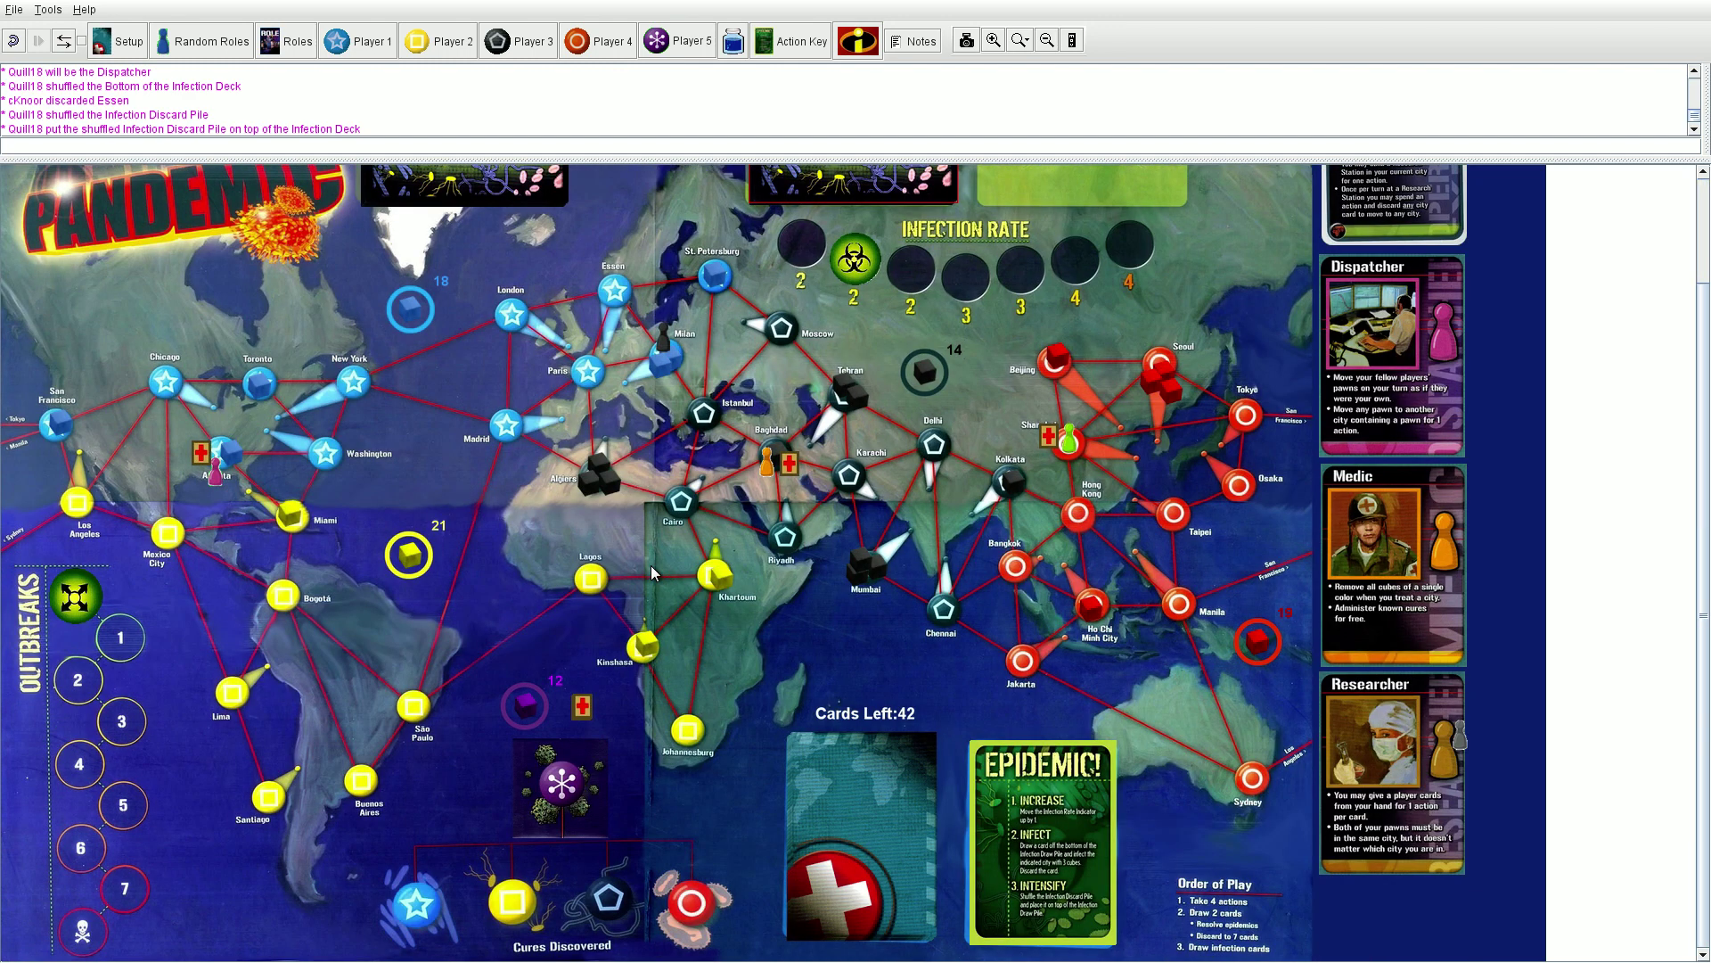
{"action": "scroll", "coordinate": [651, 565], "scroll_direction": "up", "scroll_amount": 3}
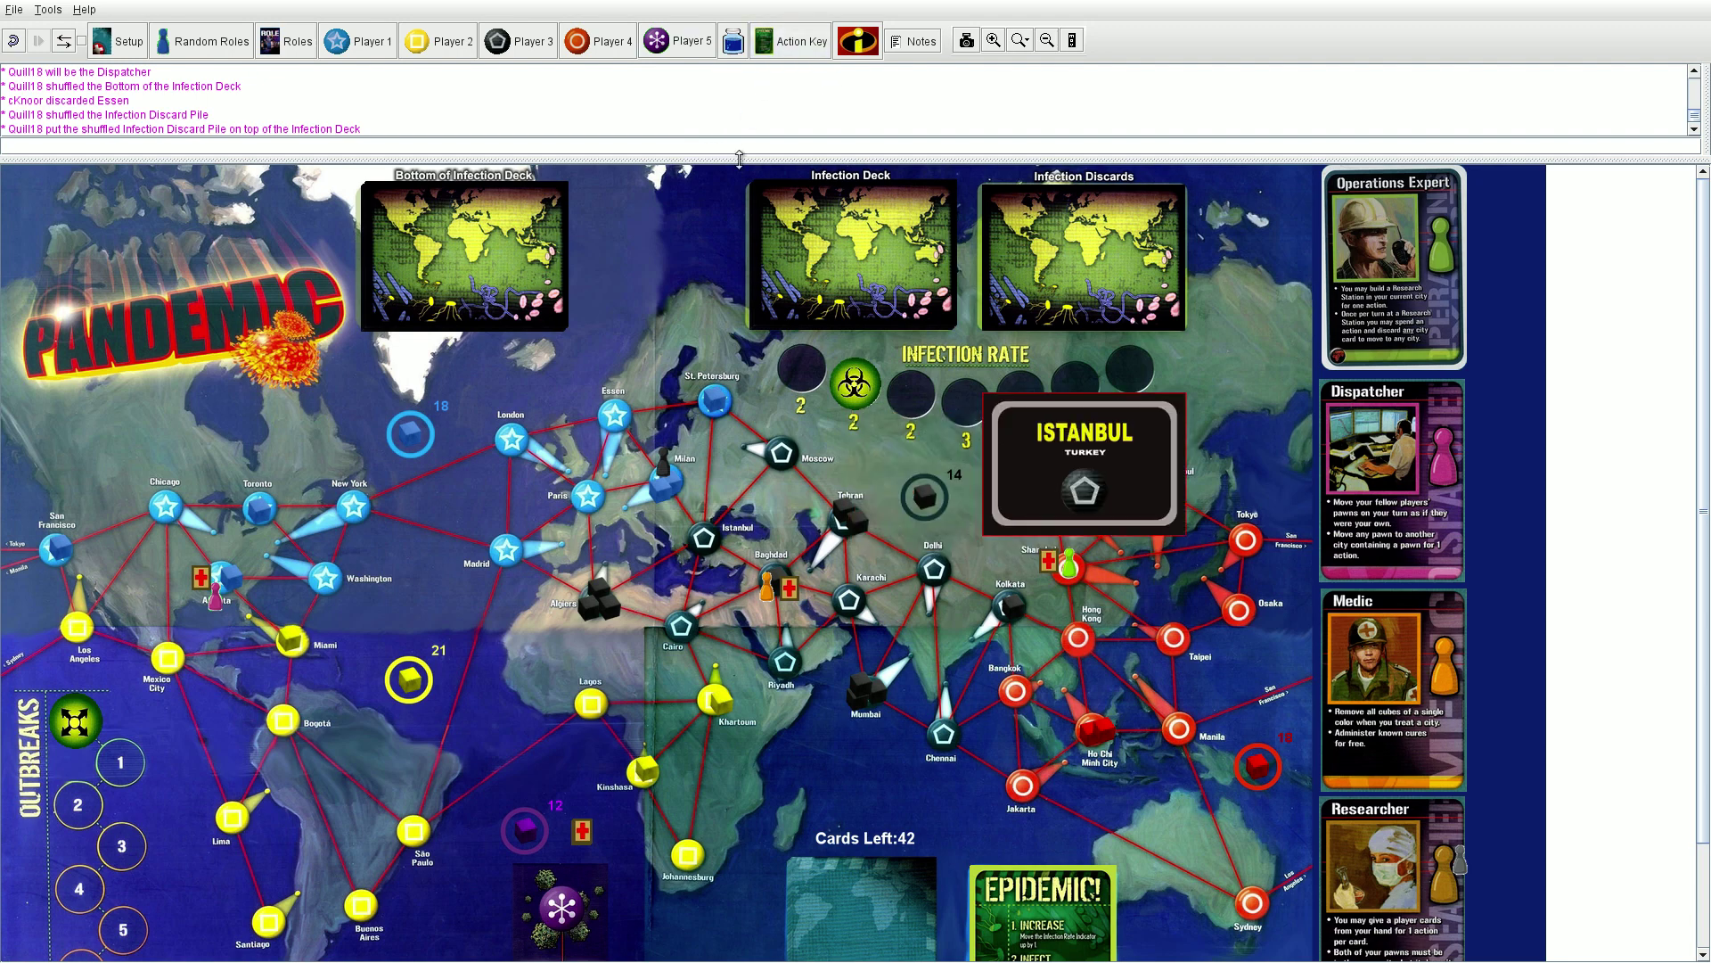
{"action": "left_click", "coordinate": [711, 549]}
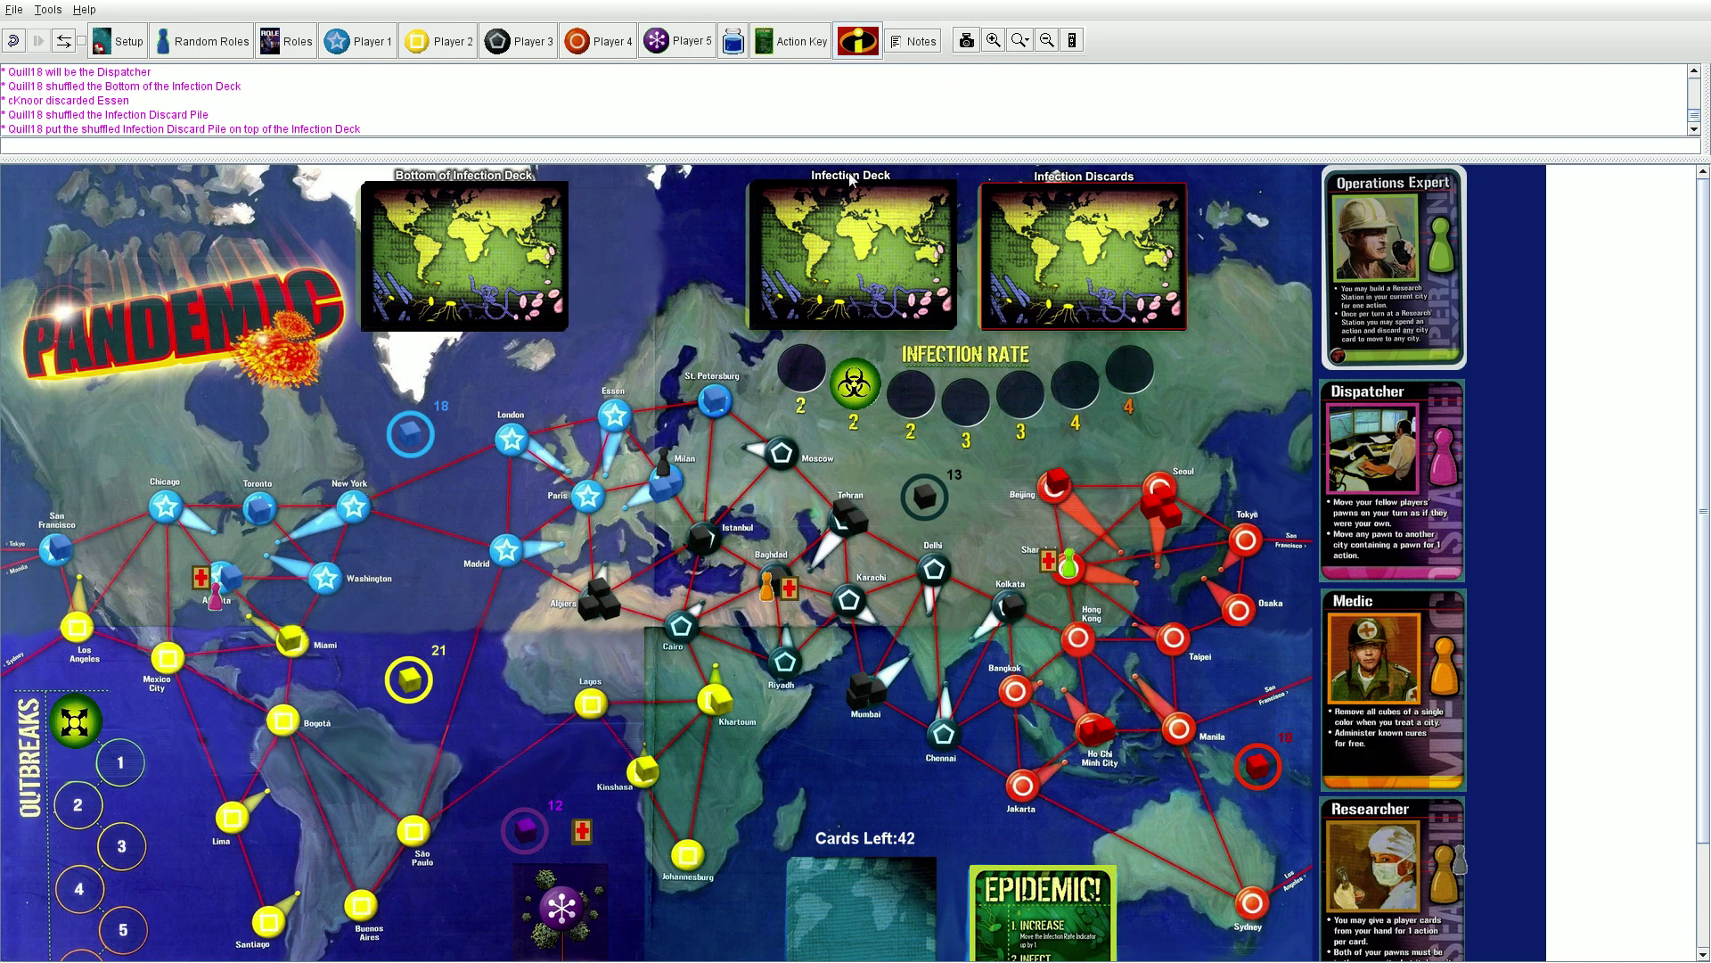
{"action": "scroll", "coordinate": [816, 709], "scroll_direction": "down", "scroll_amount": 3}
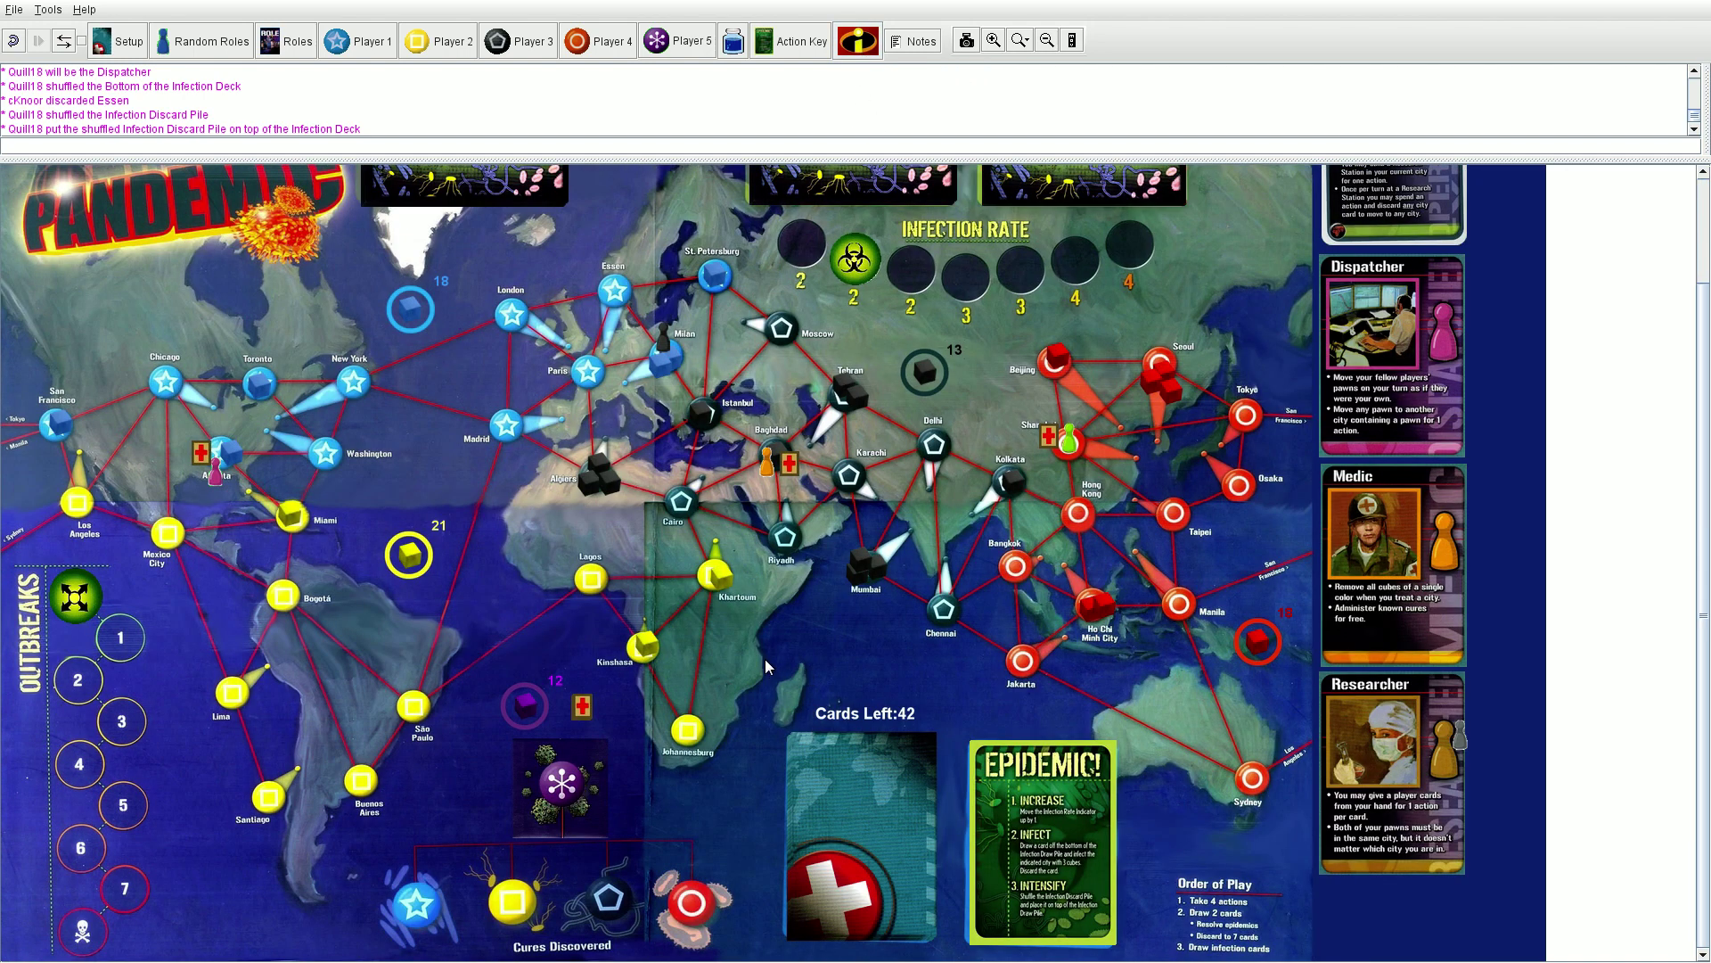
{"action": "scroll", "coordinate": [804, 675], "scroll_direction": "up", "scroll_amount": 3}
{"action": "scroll", "coordinate": [784, 727], "scroll_direction": "down", "scroll_amount": 3}
{"action": "scroll", "coordinate": [785, 720], "scroll_direction": "up", "scroll_amount": 3}
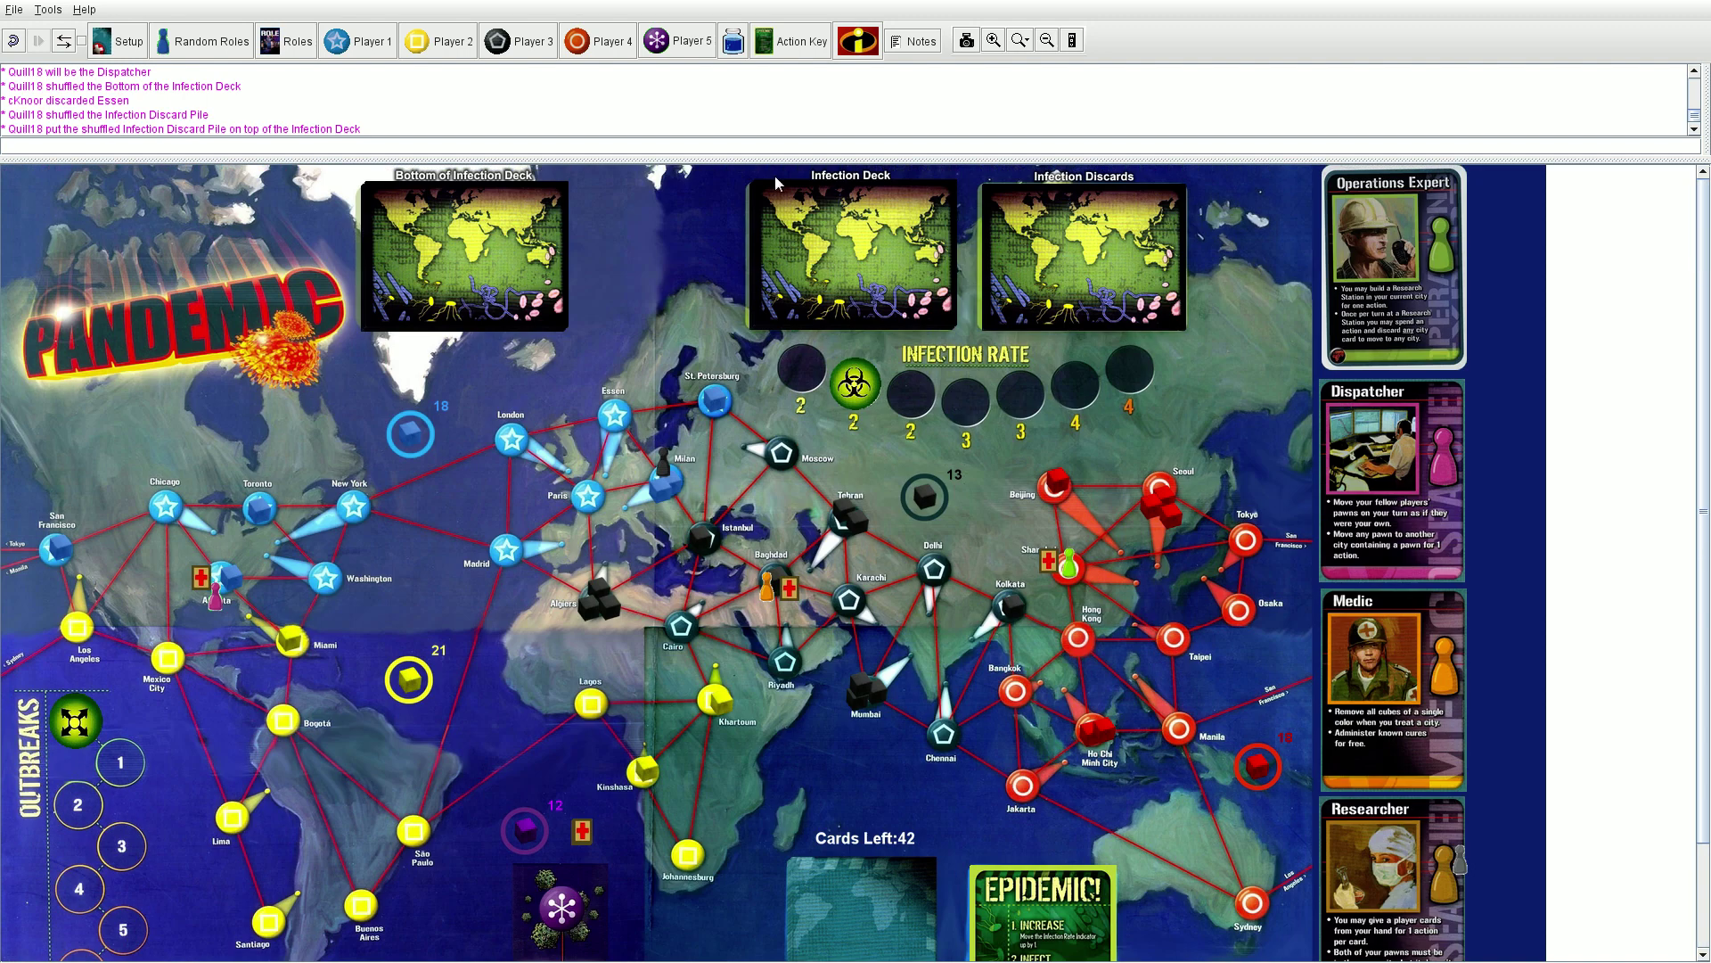
{"action": "left_click", "coordinate": [857, 41]}
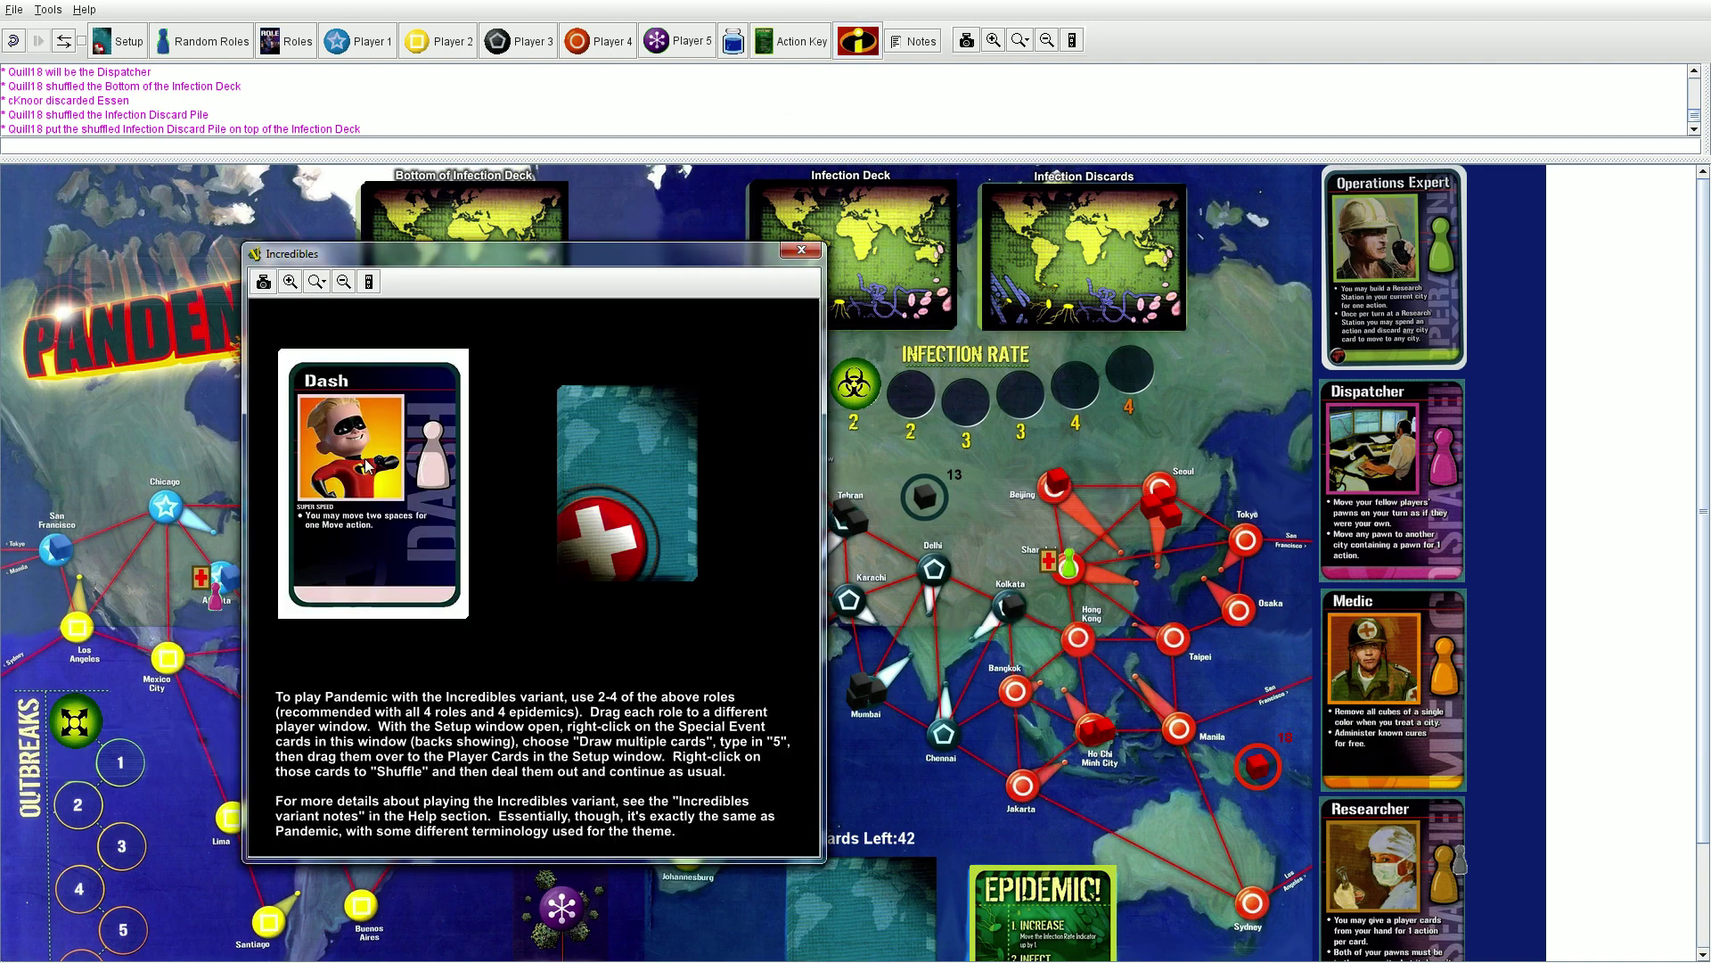
{"action": "left_click", "coordinate": [799, 254]}
{"action": "scroll", "coordinate": [835, 750], "scroll_direction": "down", "scroll_amount": 3}
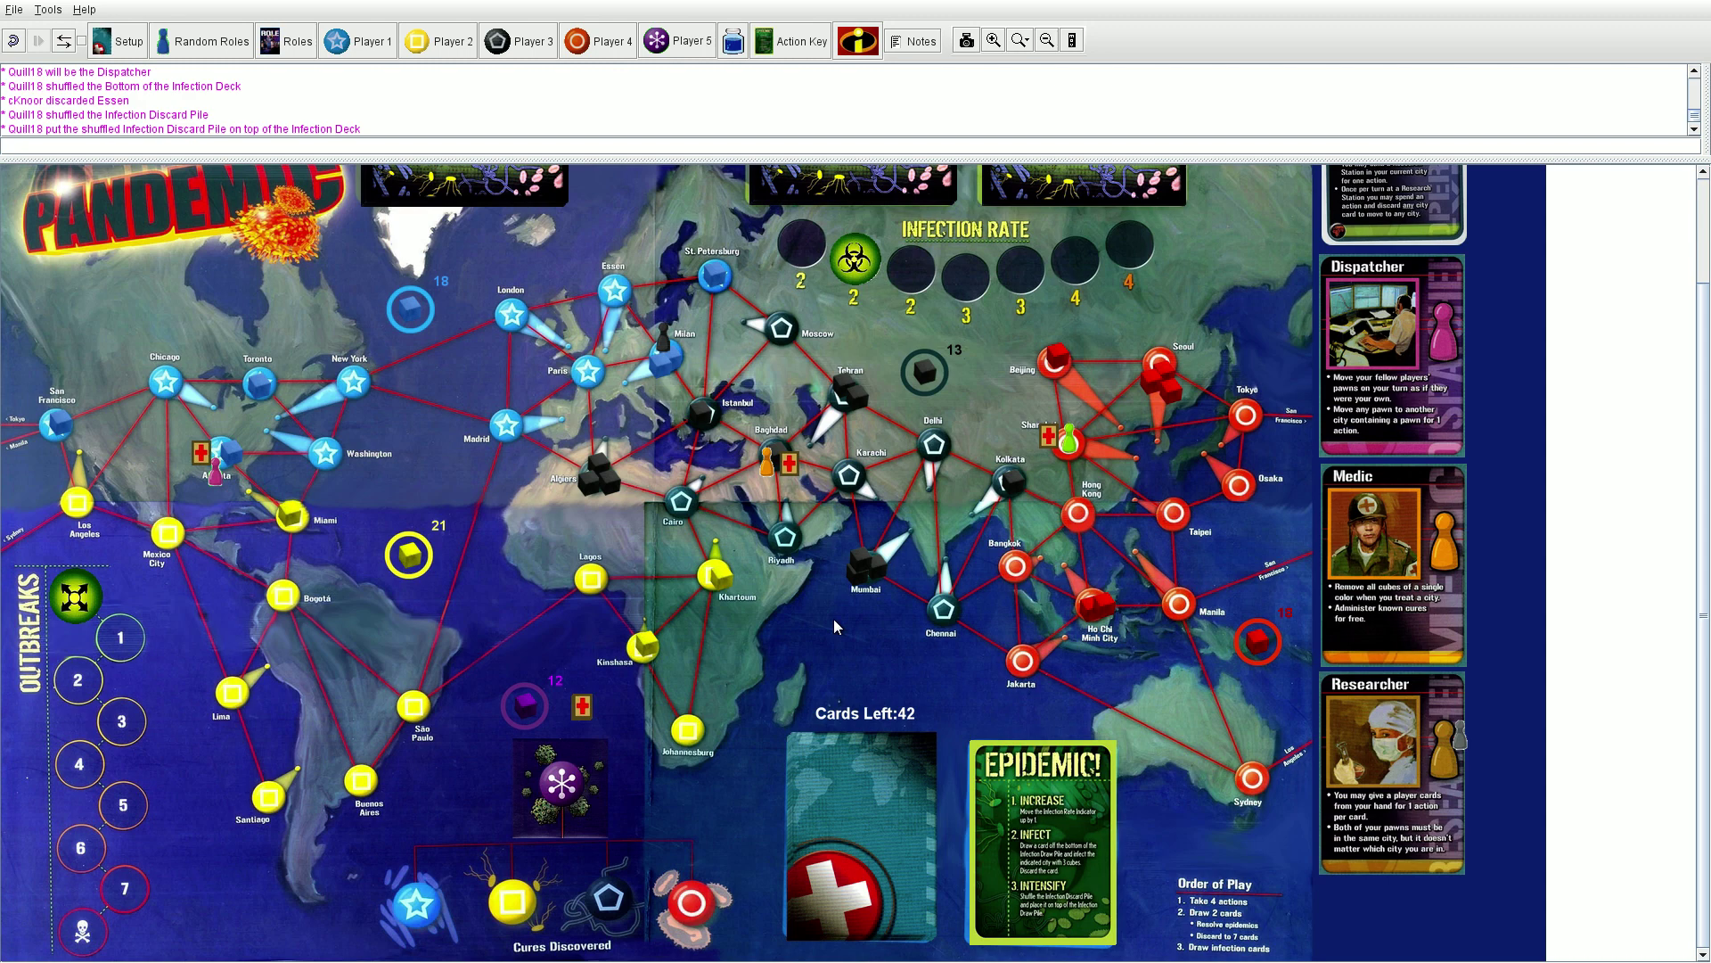
{"action": "left_click", "coordinate": [464, 53]}
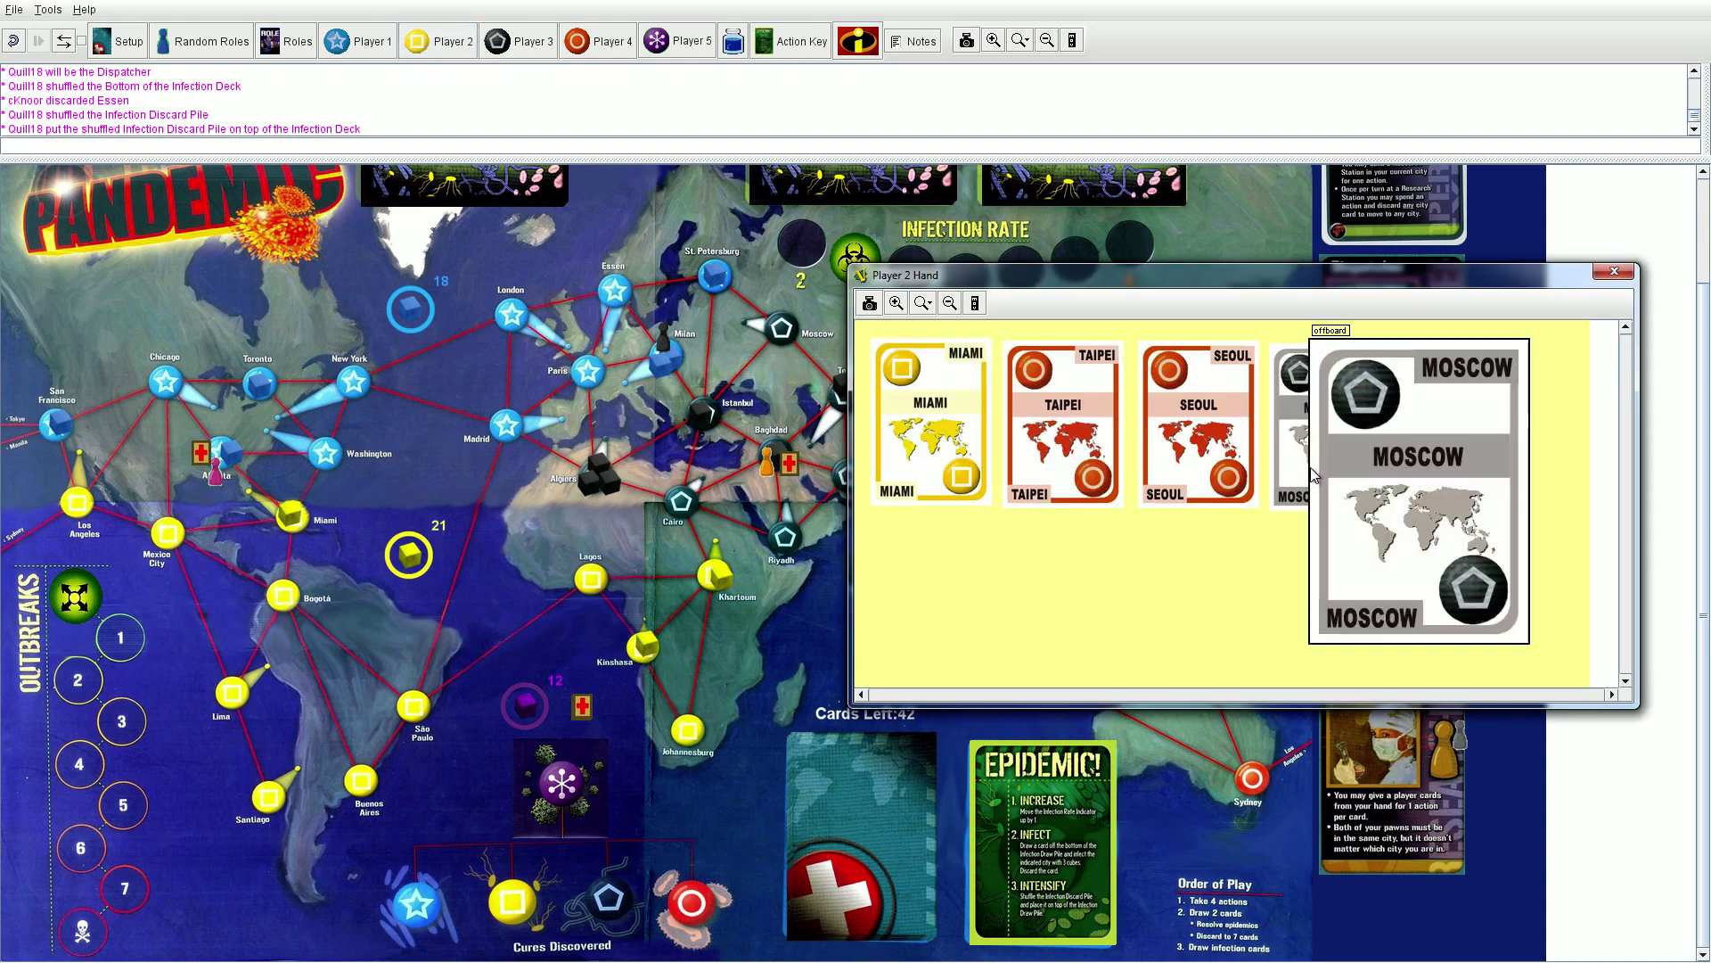
{"action": "left_click", "coordinate": [1616, 274]}
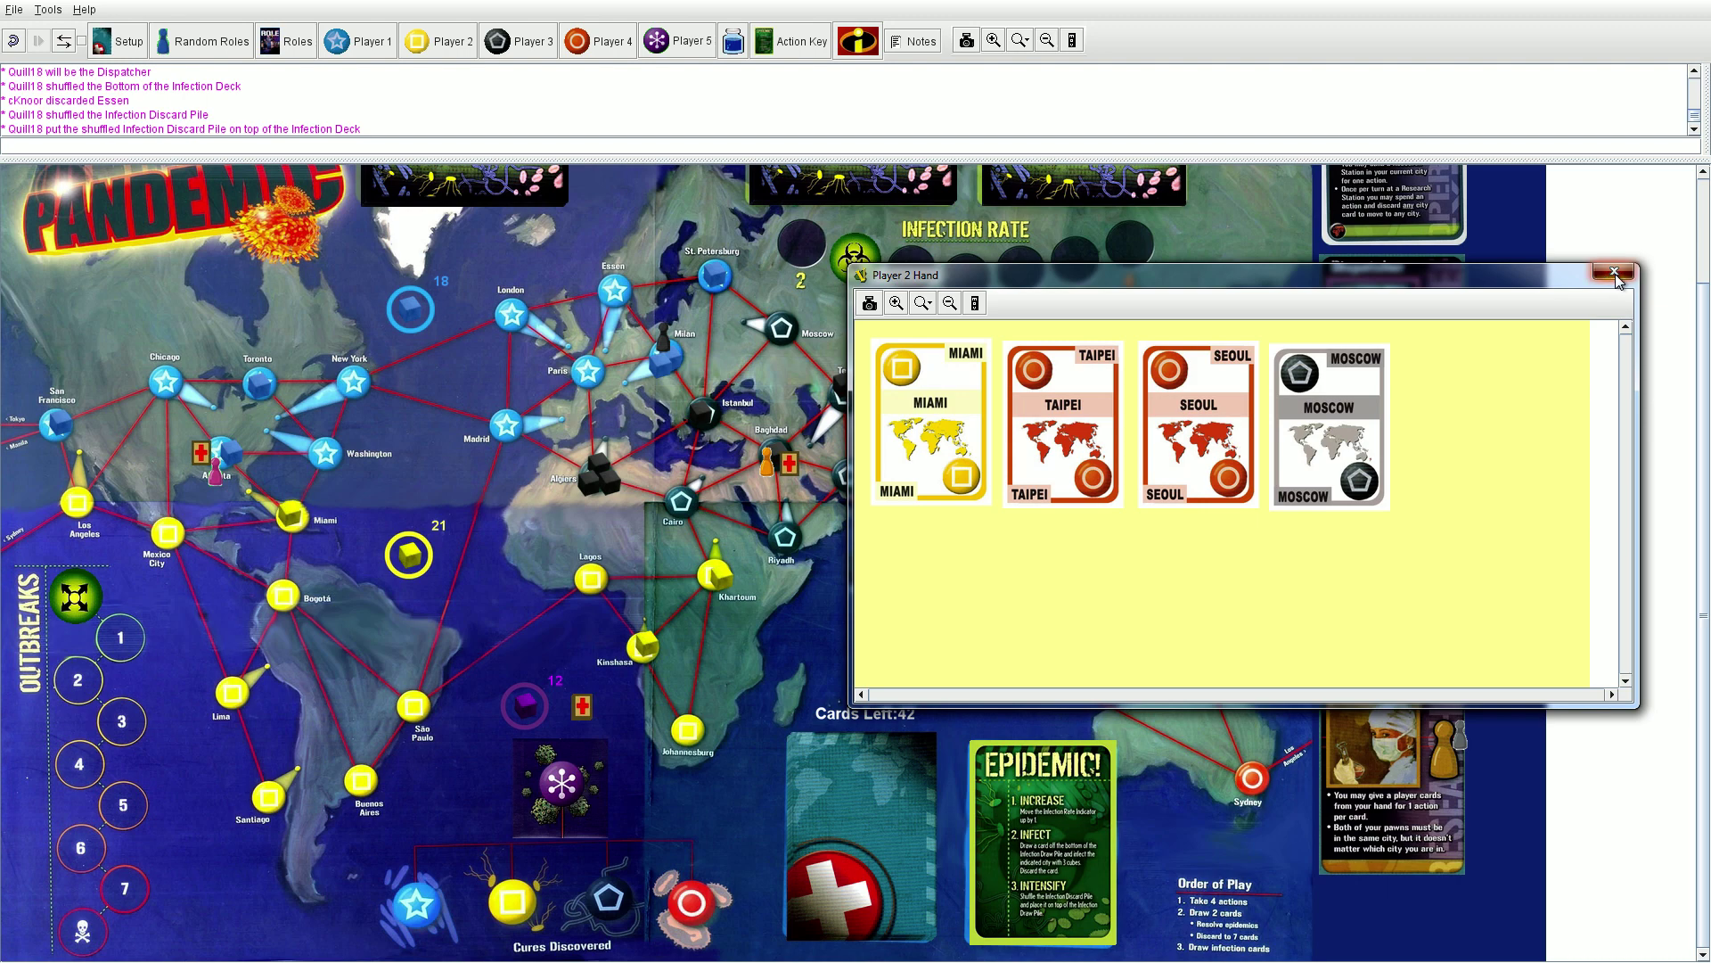
Close Player 2's hand window.
{"action": "left_click", "coordinate": [1615, 274]}
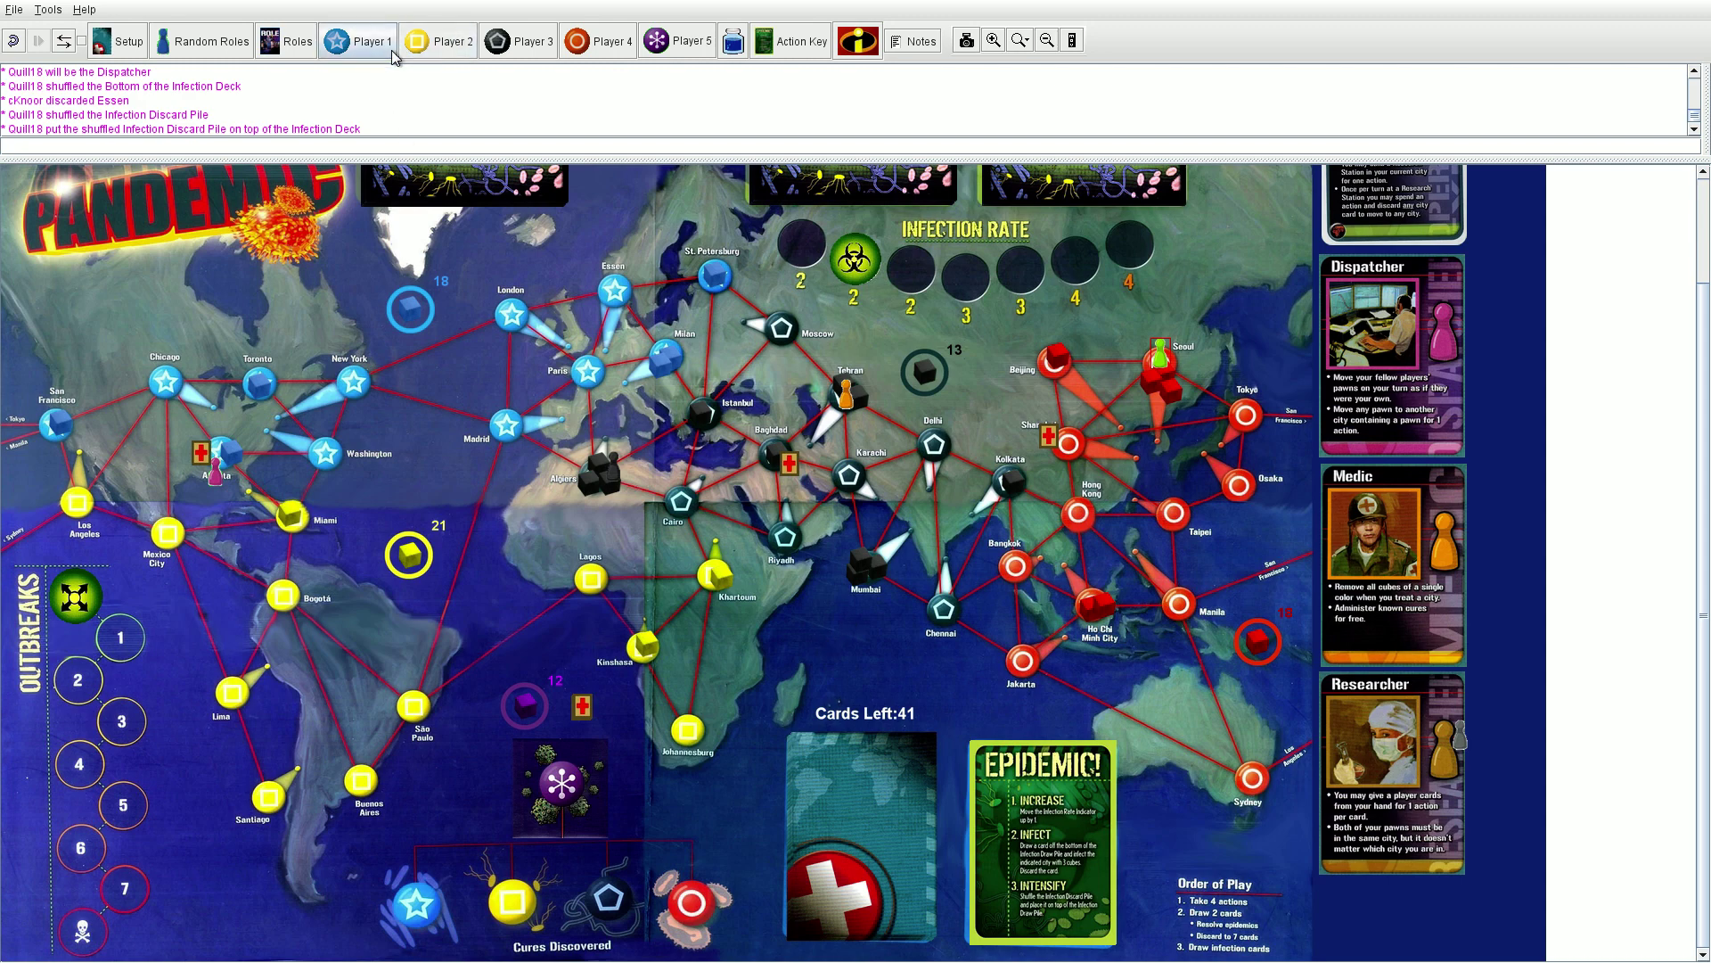
Review Player 2's hand of Miami, Taipei, Seoul and Moscow, then close it.
{"action": "left_click", "coordinate": [443, 41]}
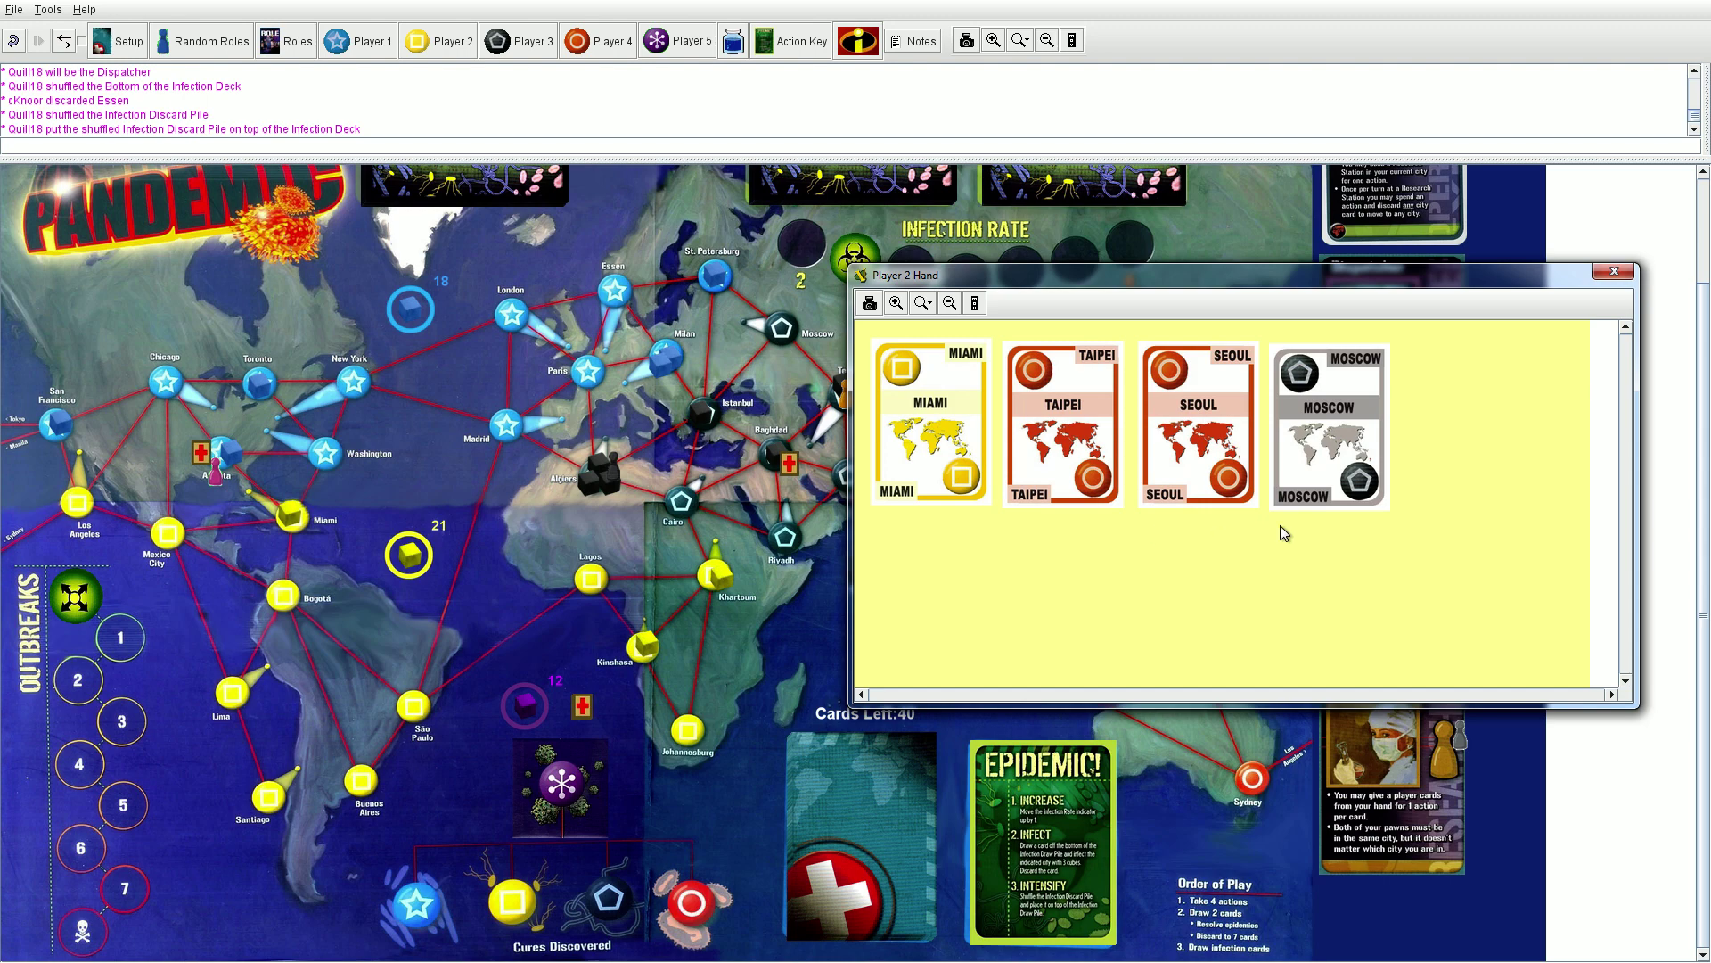
{"action": "left_click", "coordinate": [1608, 273]}
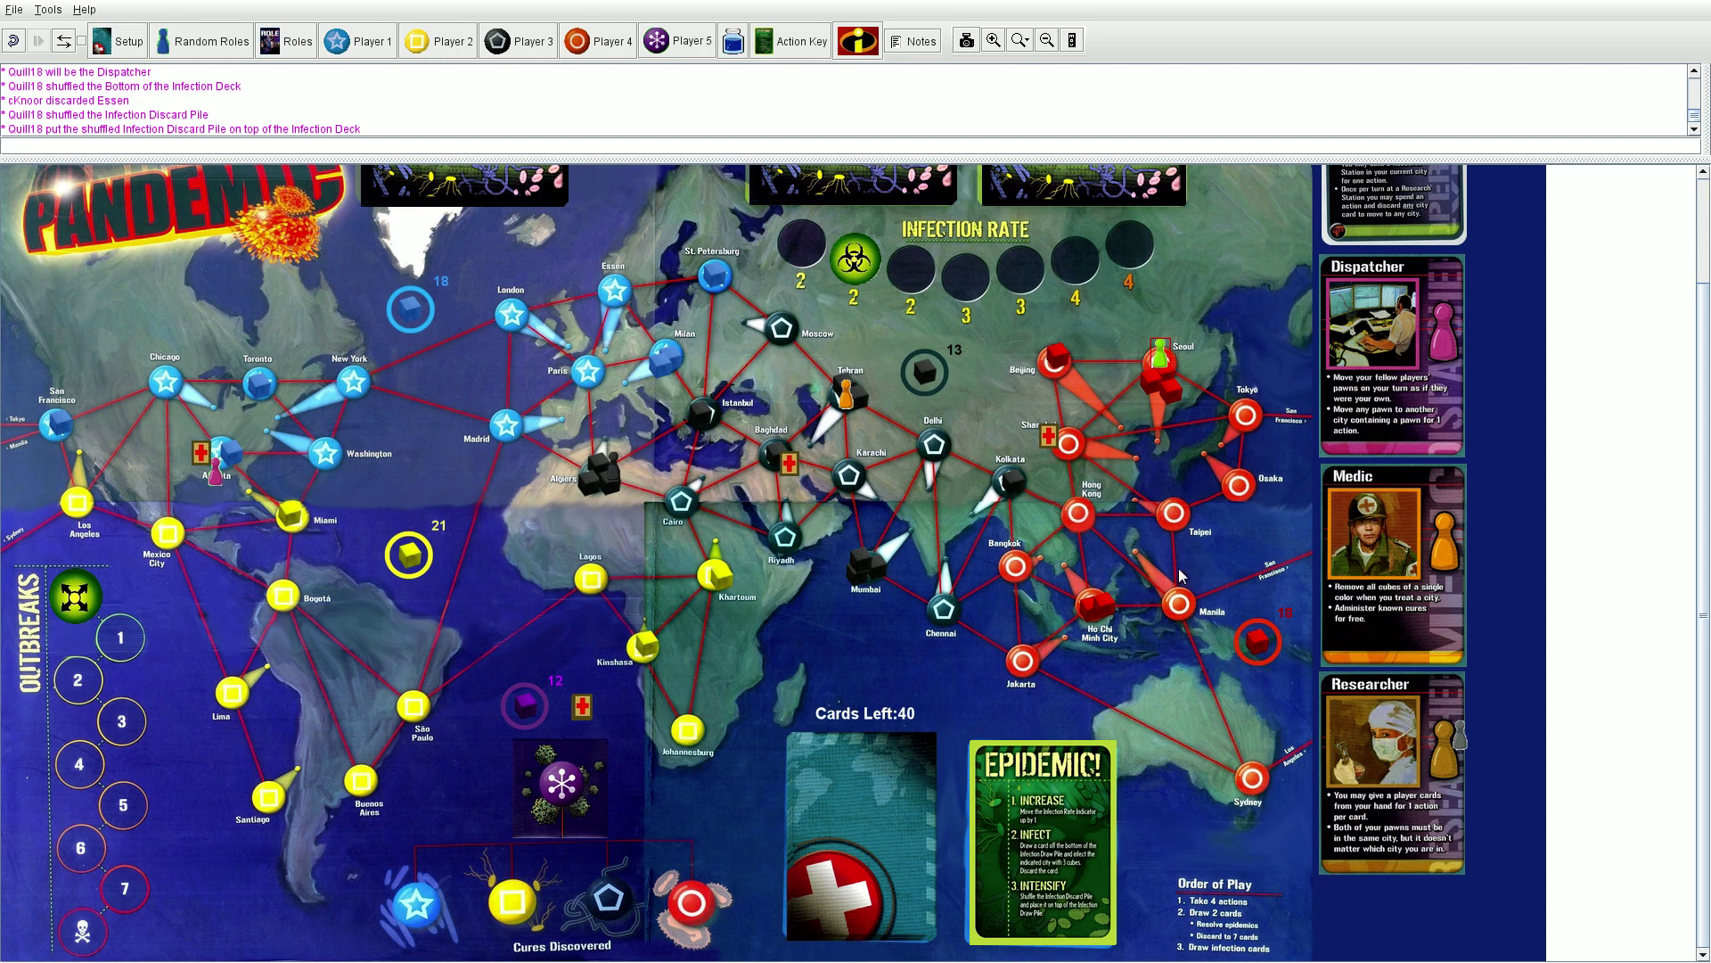
{"action": "mouse_move", "coordinate": [1369, 535]}
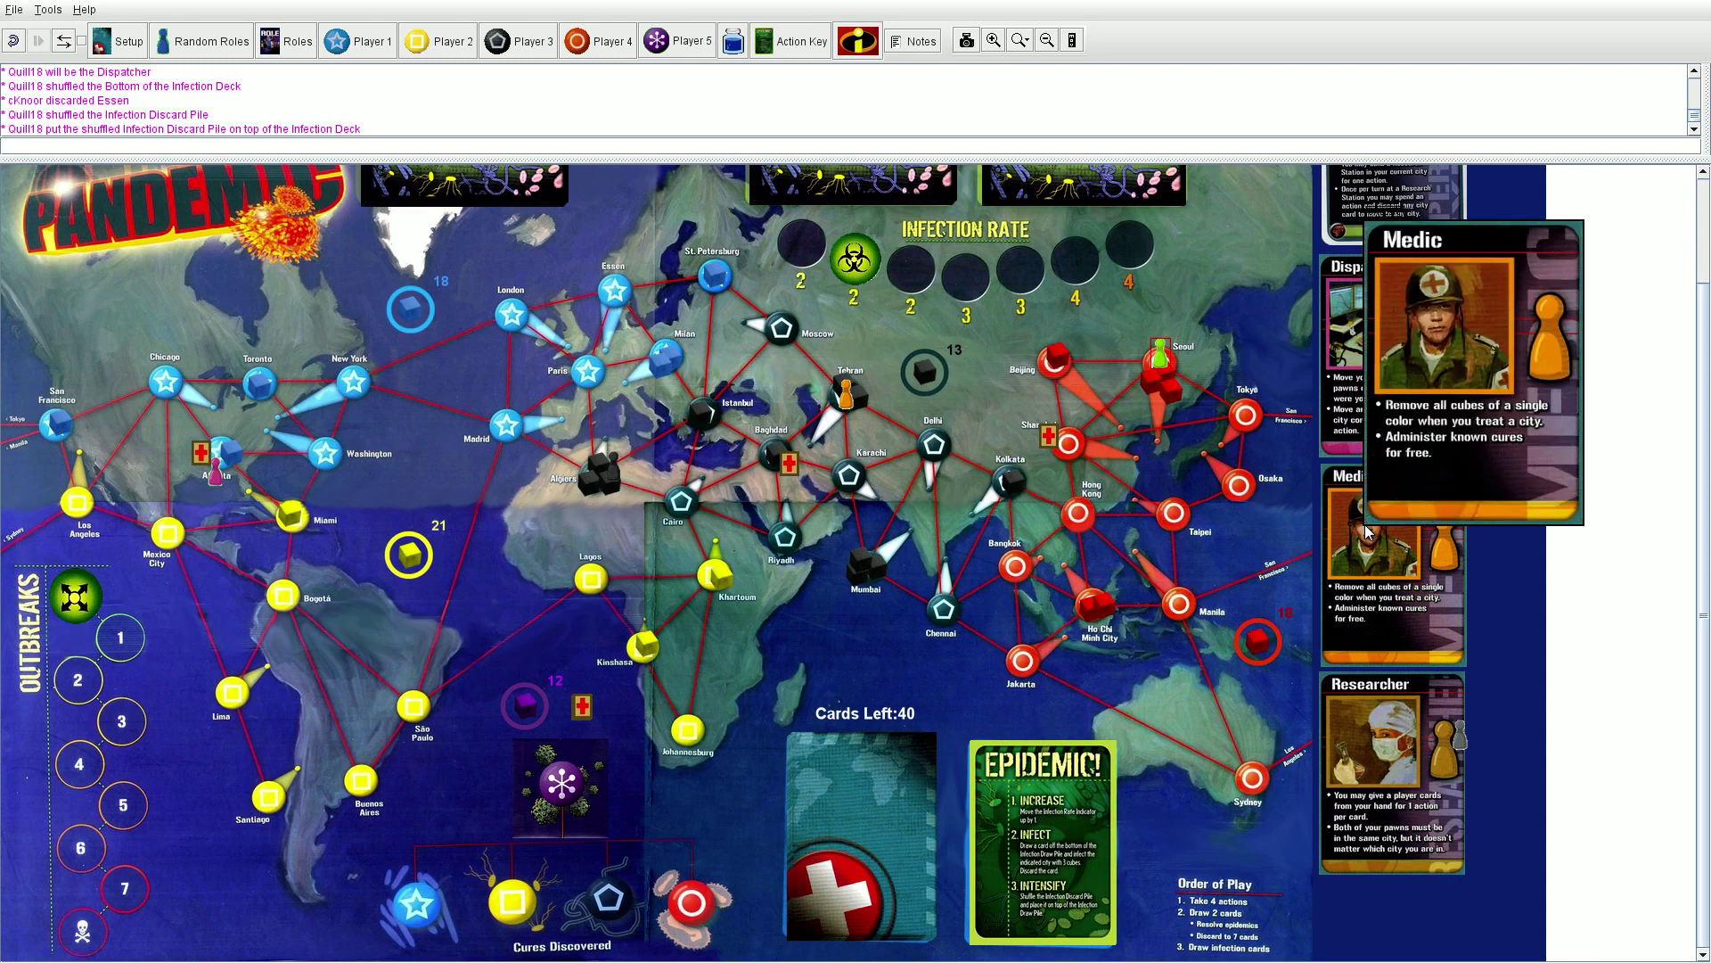
{"action": "scroll", "coordinate": [1367, 532], "scroll_direction": "up", "scroll_amount": 3}
{"action": "scroll", "coordinate": [840, 618], "scroll_direction": "down", "scroll_amount": 3}
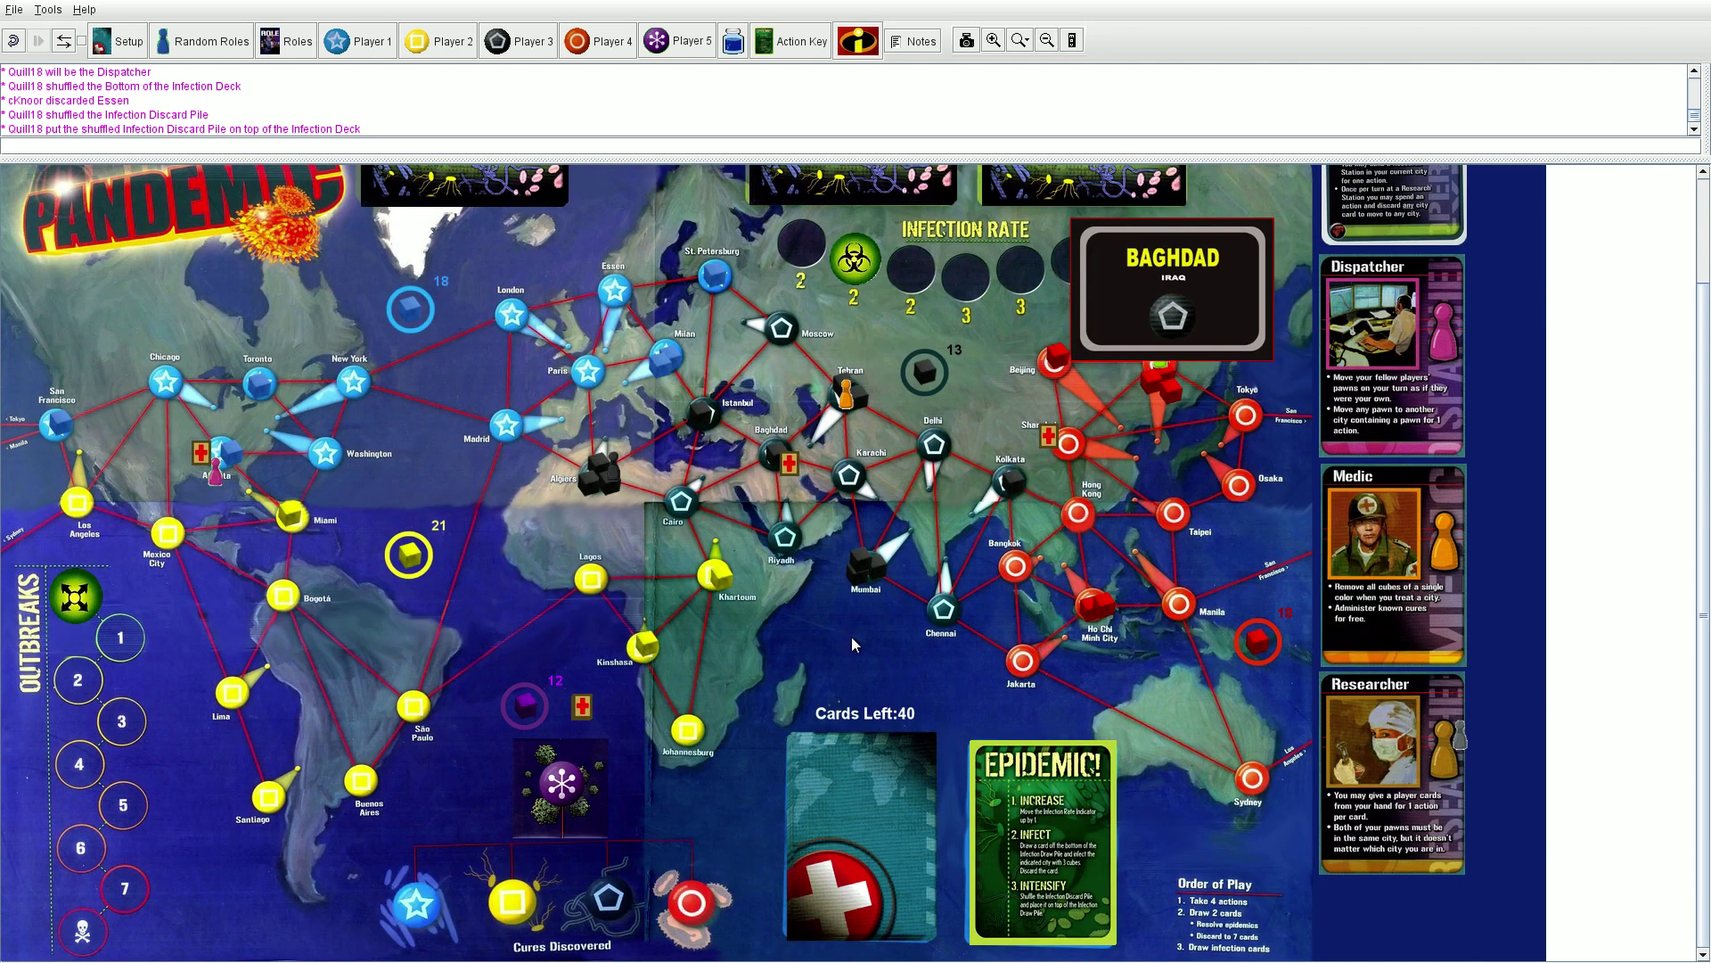
{"action": "scroll", "coordinate": [852, 634], "scroll_direction": "up", "scroll_amount": 3}
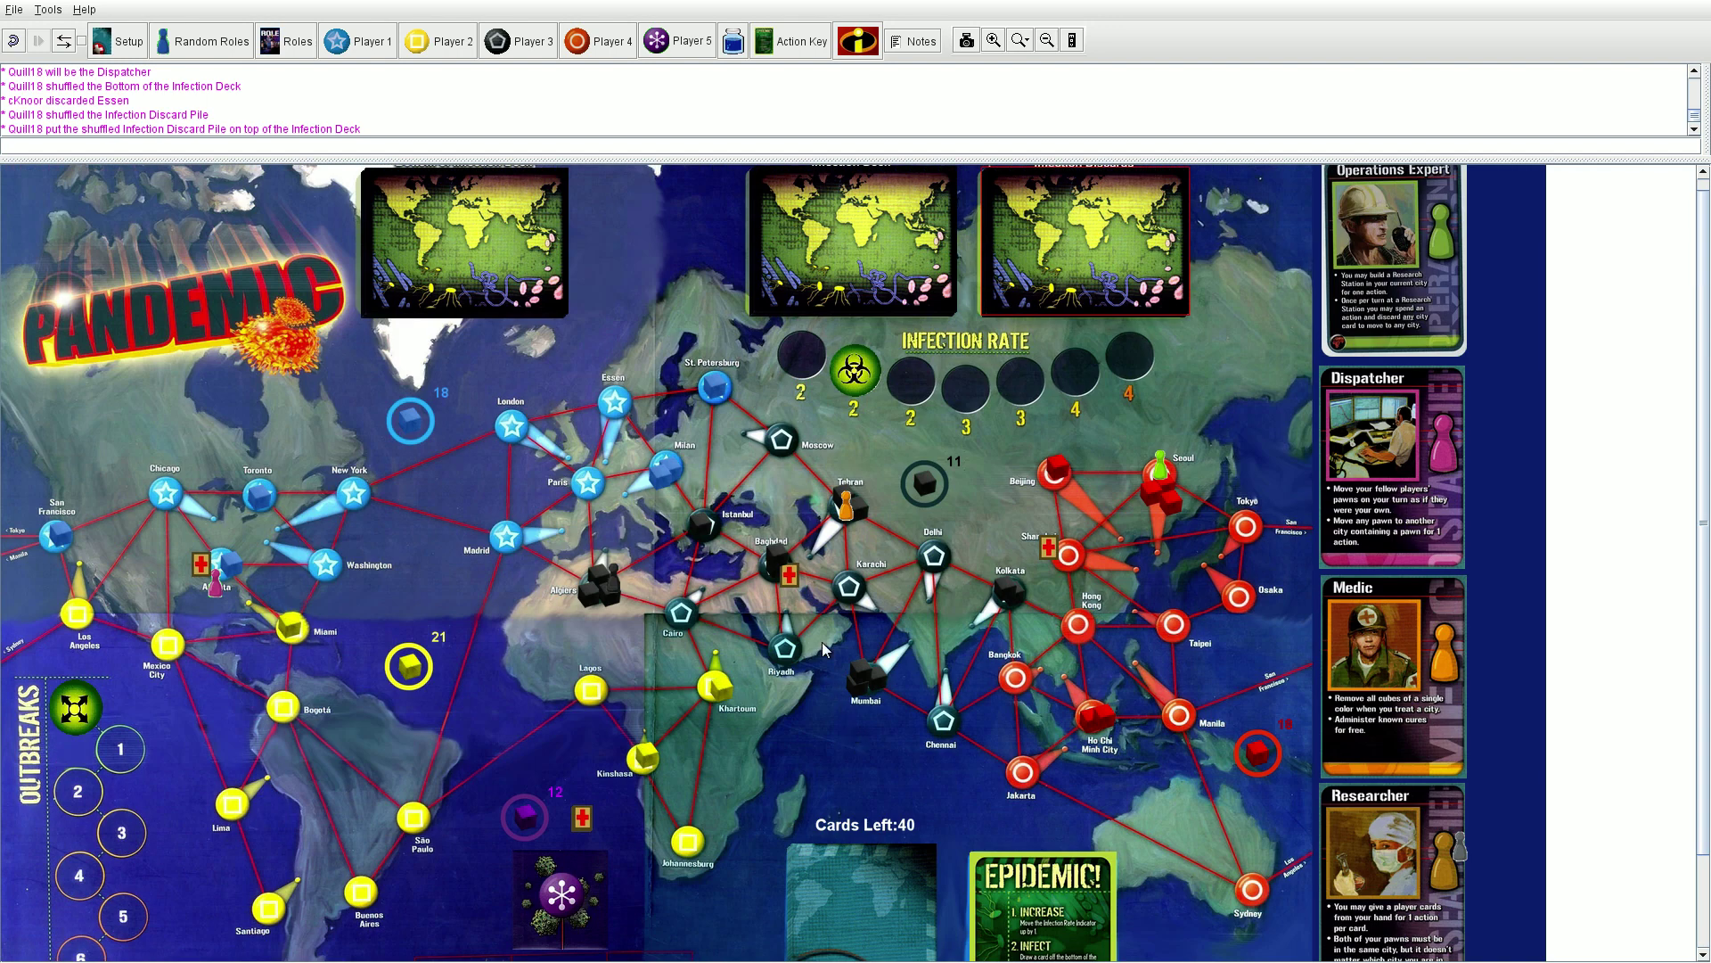
{"action": "scroll", "coordinate": [839, 641], "scroll_direction": "down", "scroll_amount": 3}
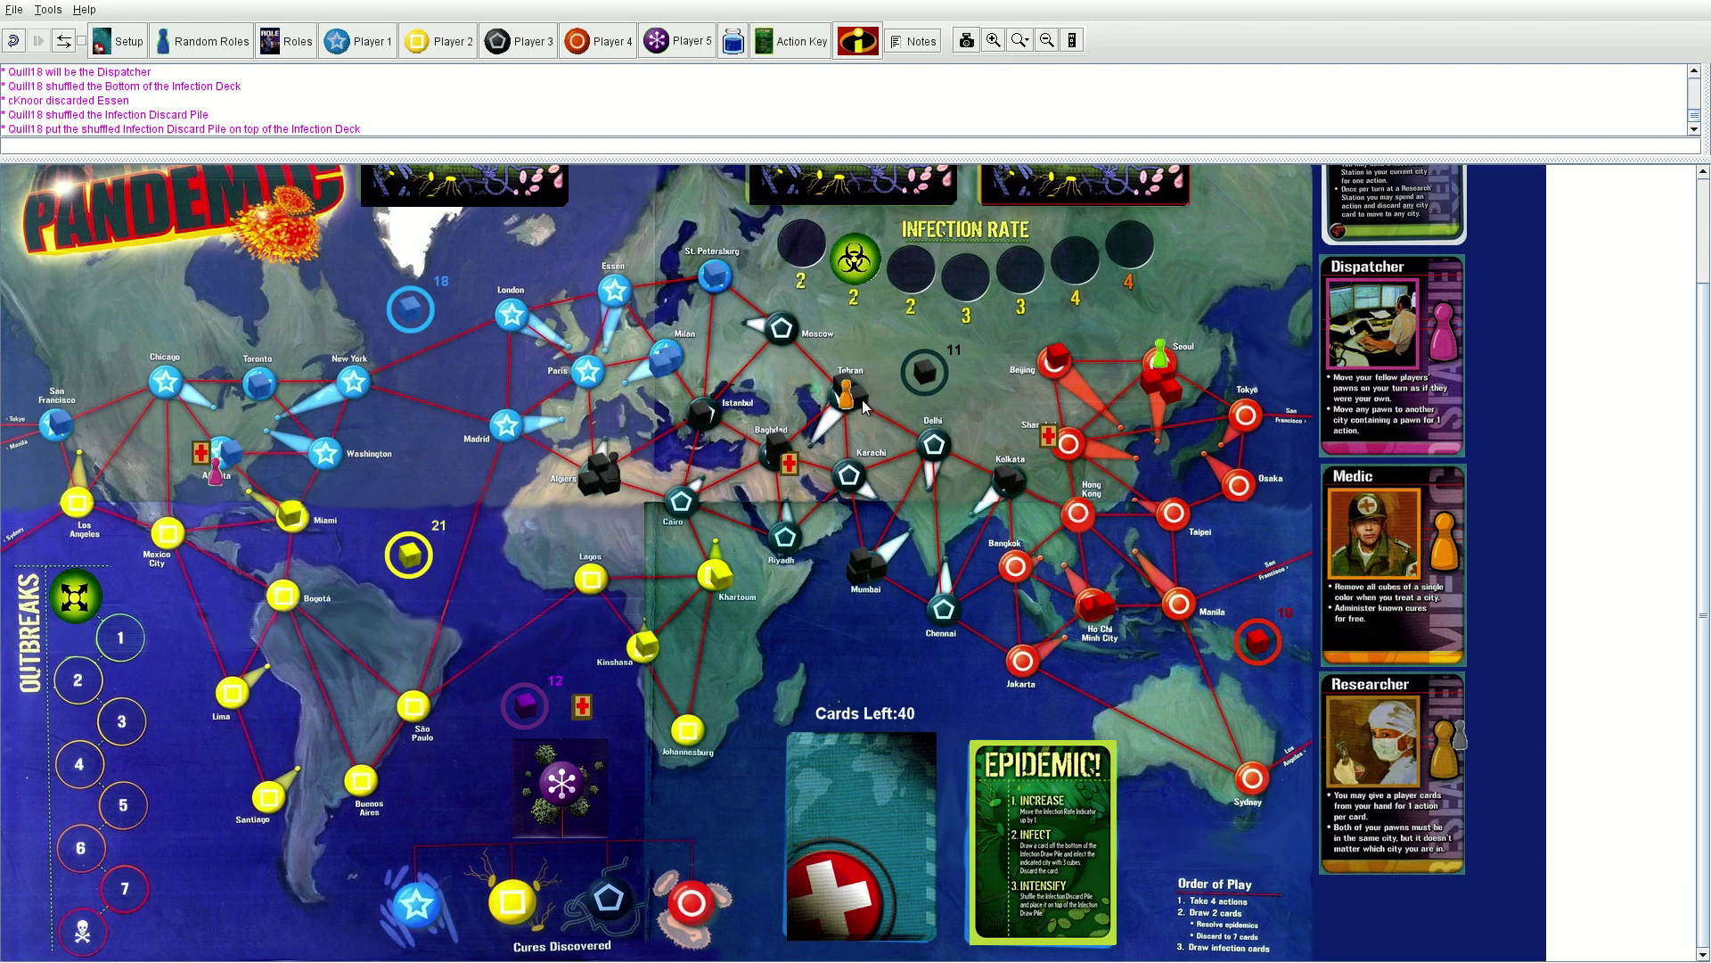
Move the orange Medic from Tehran to Mumbai and return Mumbai's black cubes to the supply.
{"action": "mouse_move", "coordinate": [861, 396]}
{"action": "left_mouse_down"}
{"action": "mouse_move", "coordinate": [923, 377]}
{"action": "mouse_move", "coordinate": [844, 385]}
{"action": "mouse_move", "coordinate": [923, 375]}
{"action": "mouse_move", "coordinate": [857, 470]}
{"action": "mouse_move", "coordinate": [880, 568]}
{"action": "left_mouse_up"}
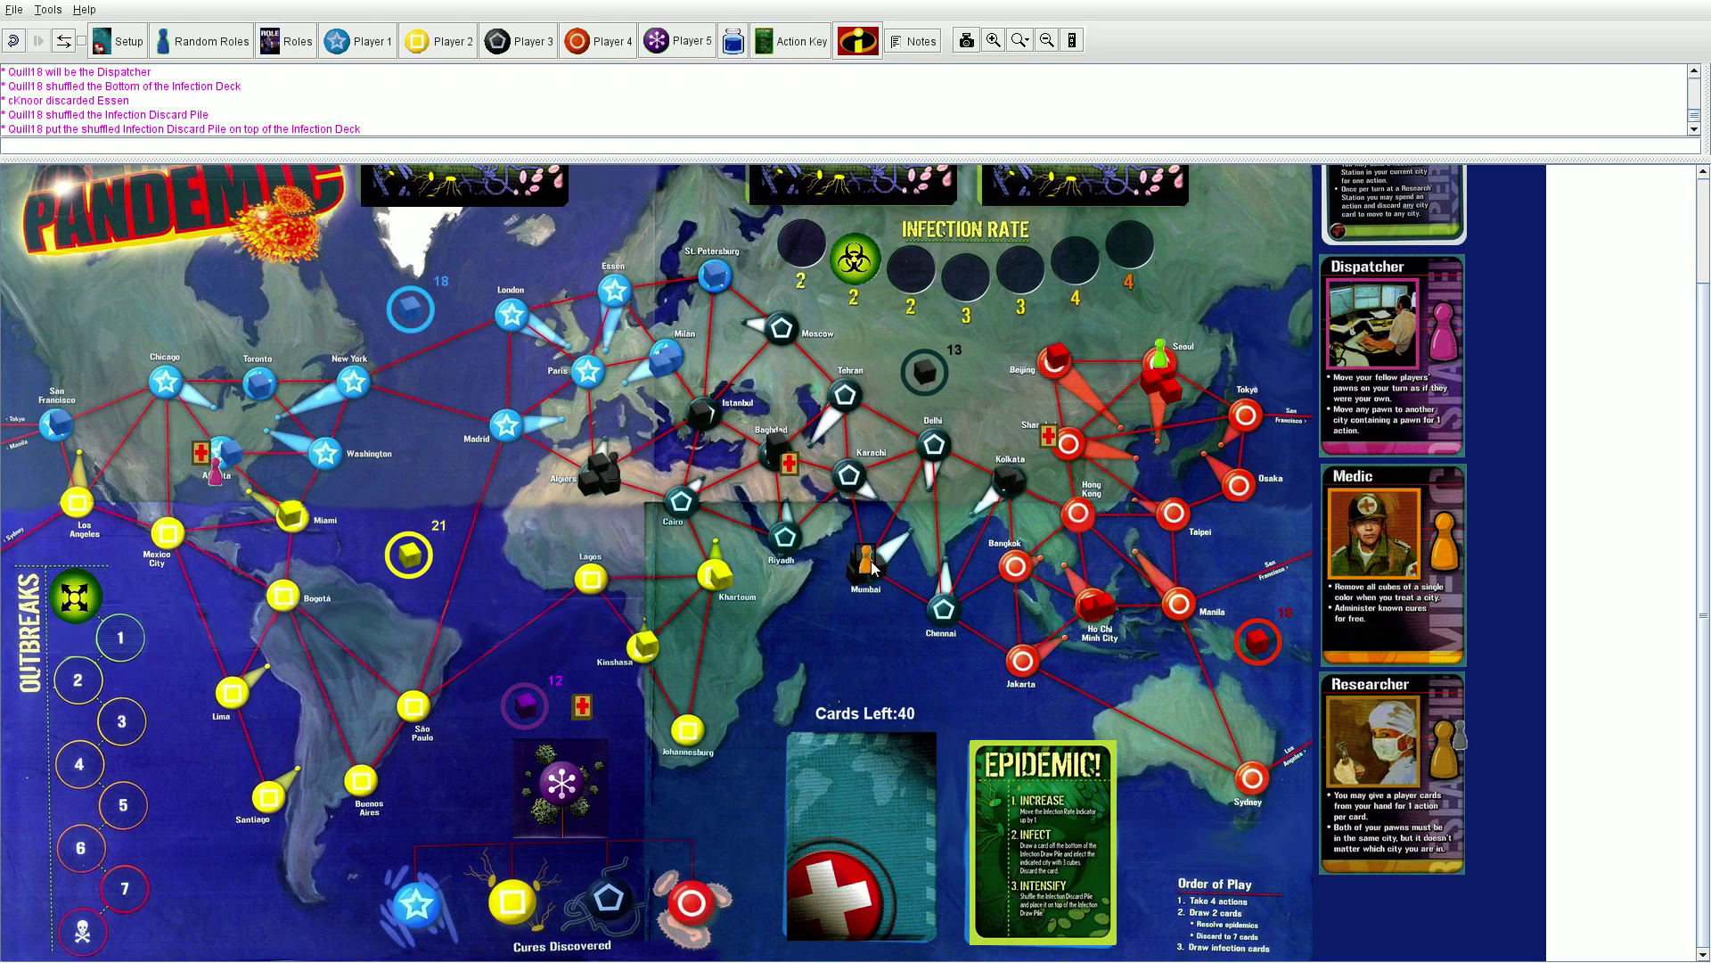
{"action": "left_click", "coordinate": [863, 566]}
{"action": "left_click_drag", "start_coordinate": [878, 559], "coordinate": [914, 375]}
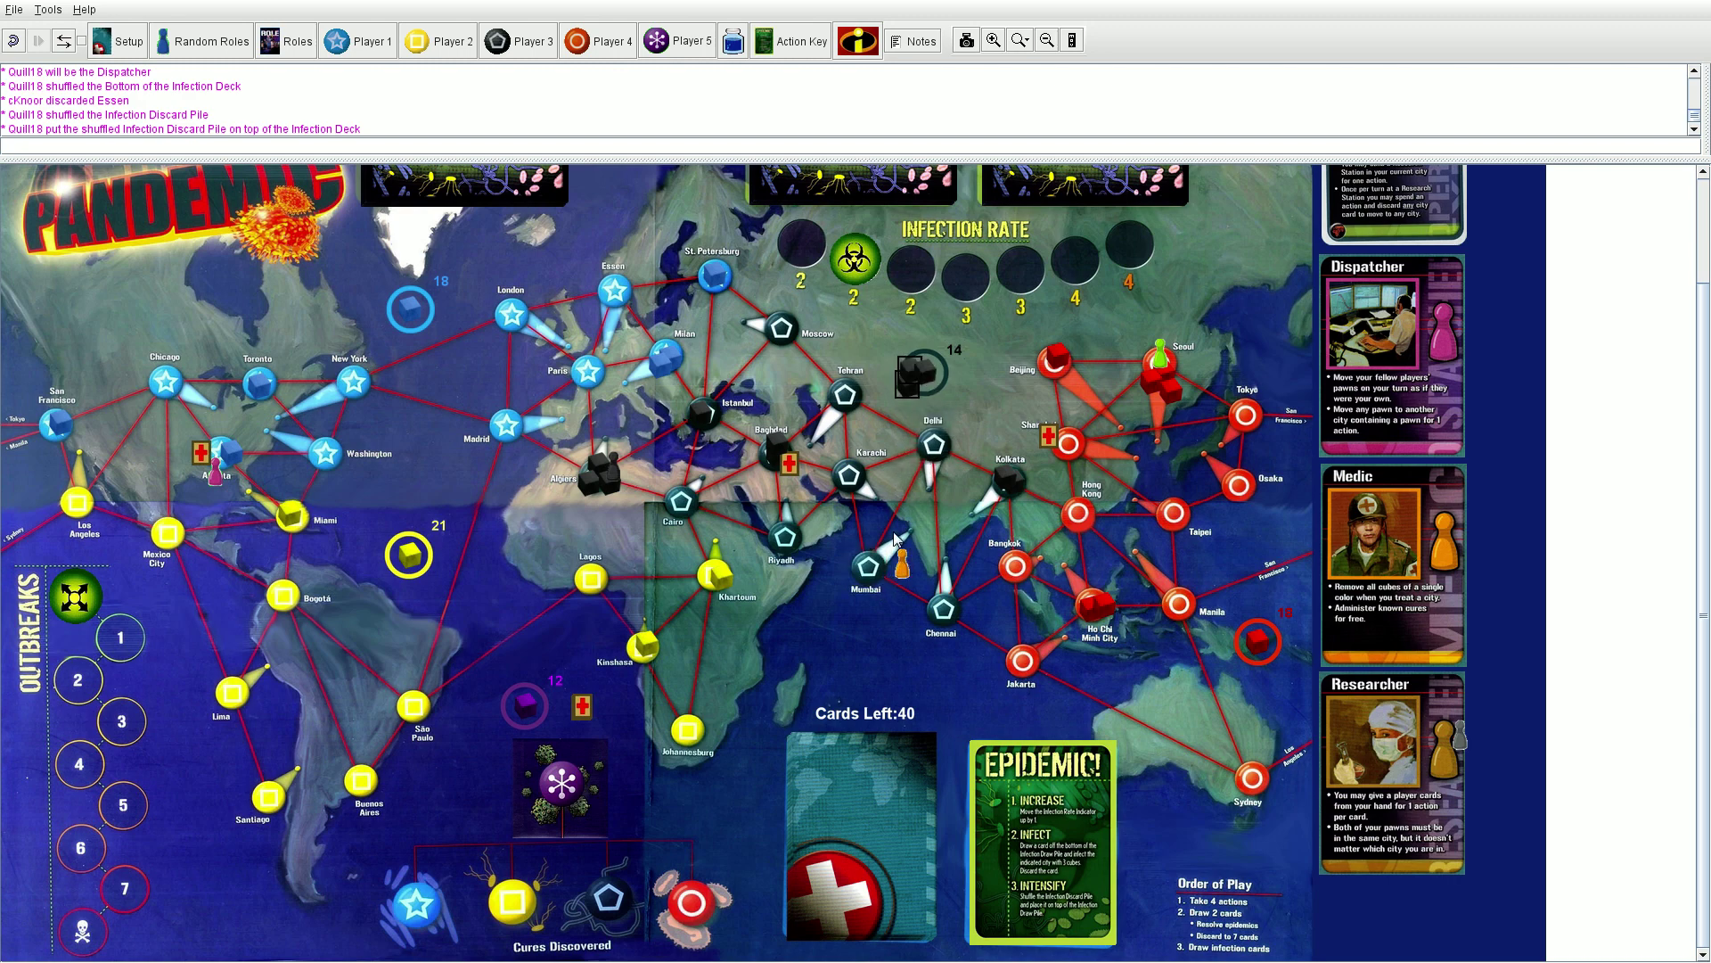
{"action": "left_click", "coordinate": [925, 388]}
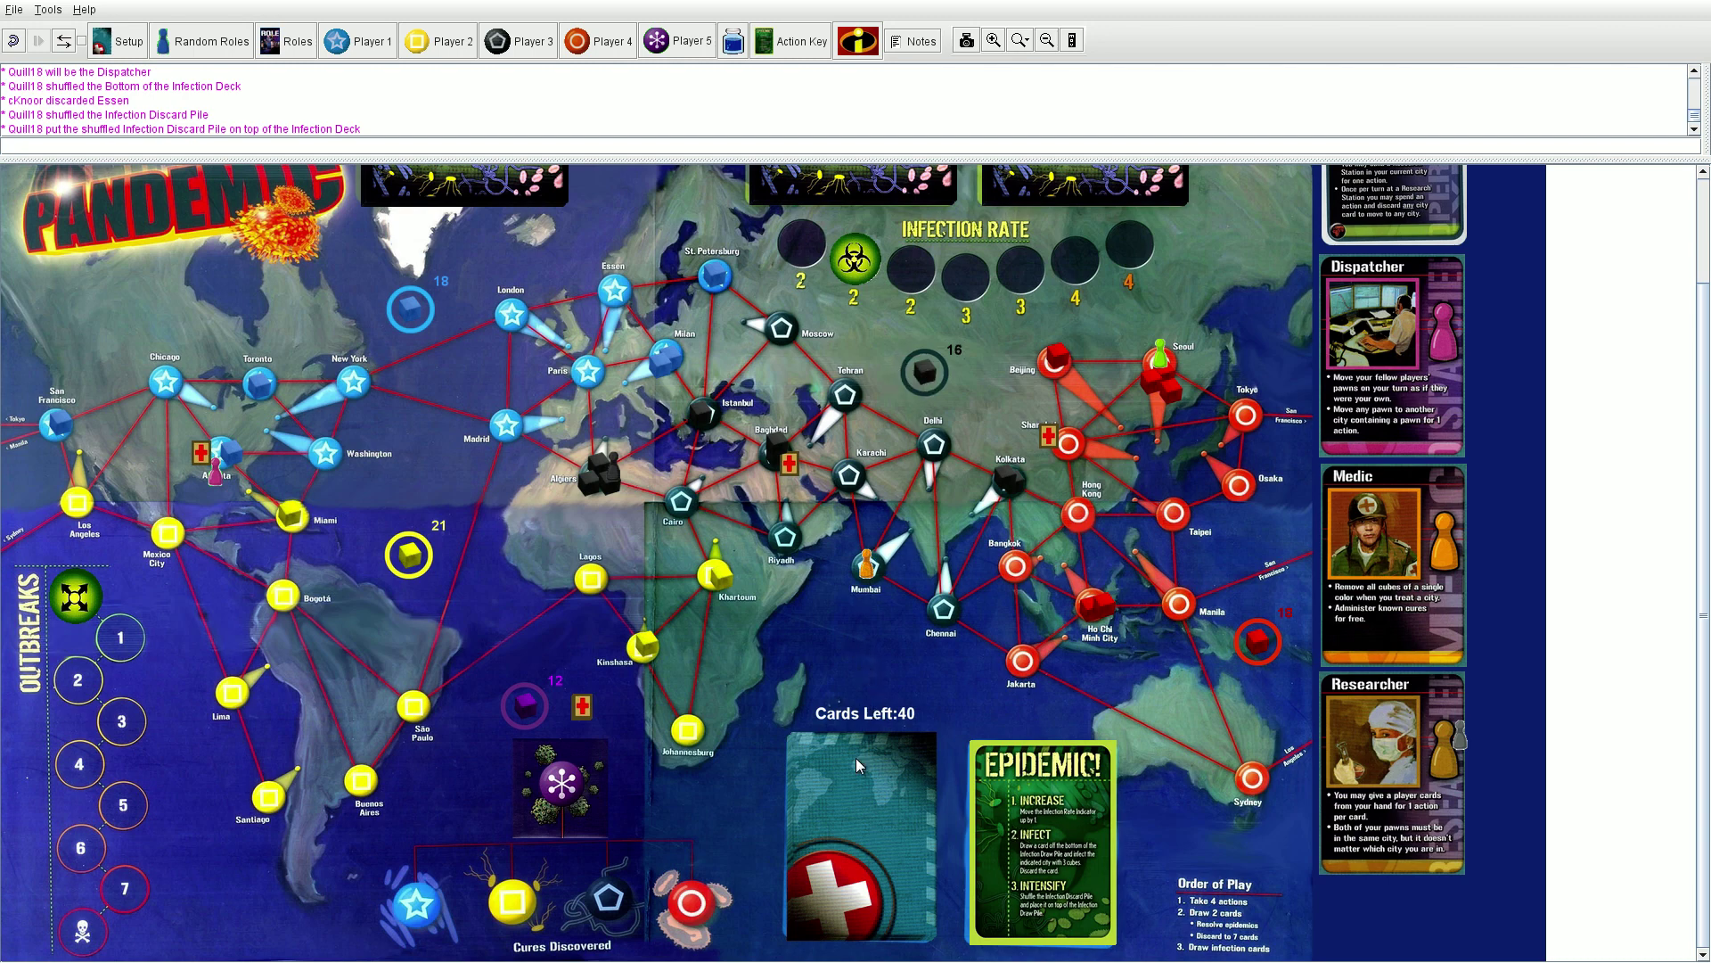
Draw two player cards, playing the Epidemic onto the board and adding Bogota to Player 2's hand.
{"action": "left_click", "coordinate": [441, 40]}
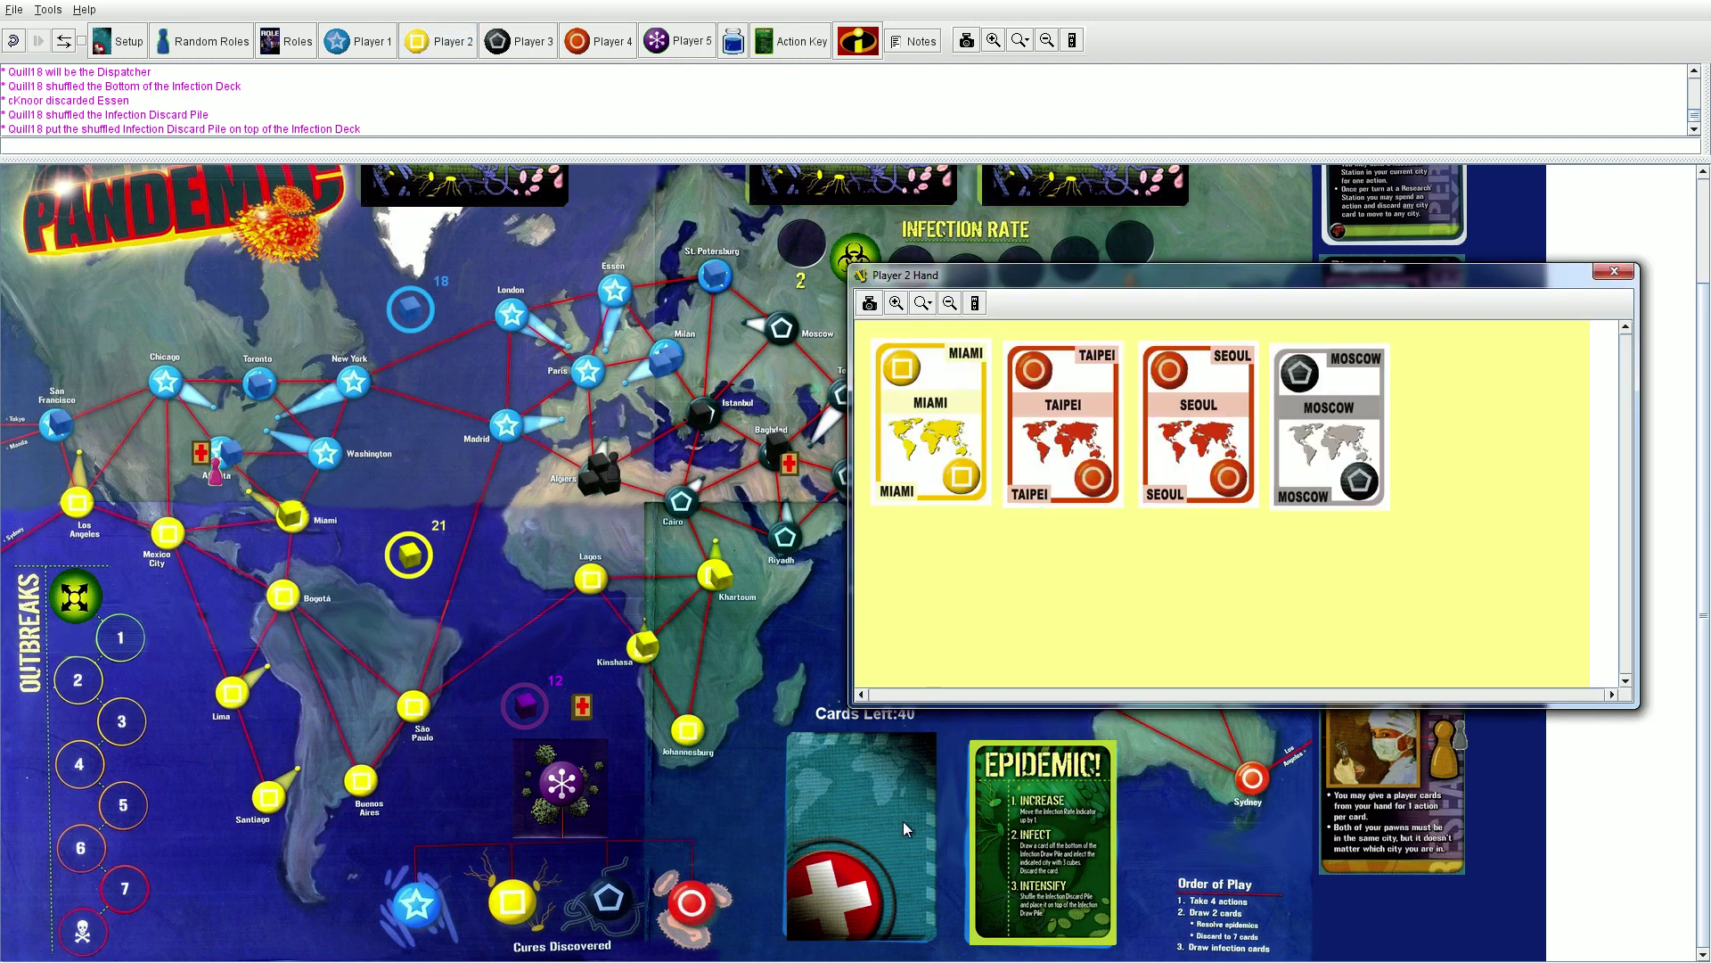
{"action": "left_click_drag", "start_coordinate": [892, 828], "coordinate": [934, 609]}
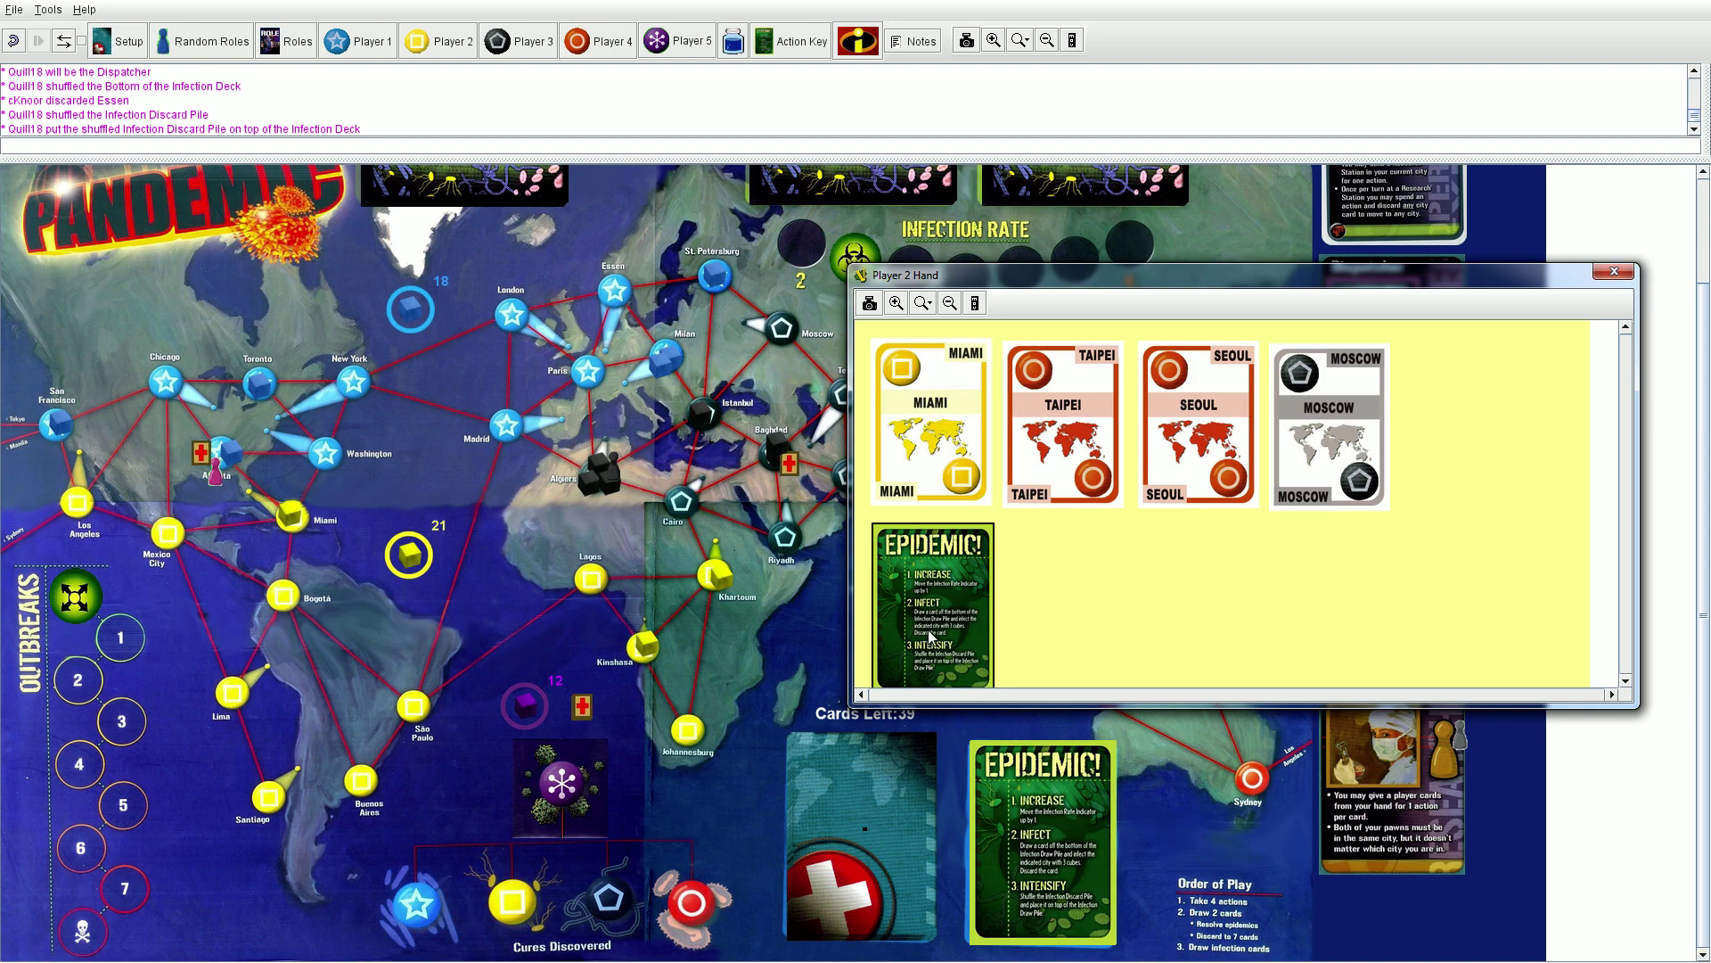
{"action": "left_click_drag", "start_coordinate": [931, 637], "coordinate": [777, 639]}
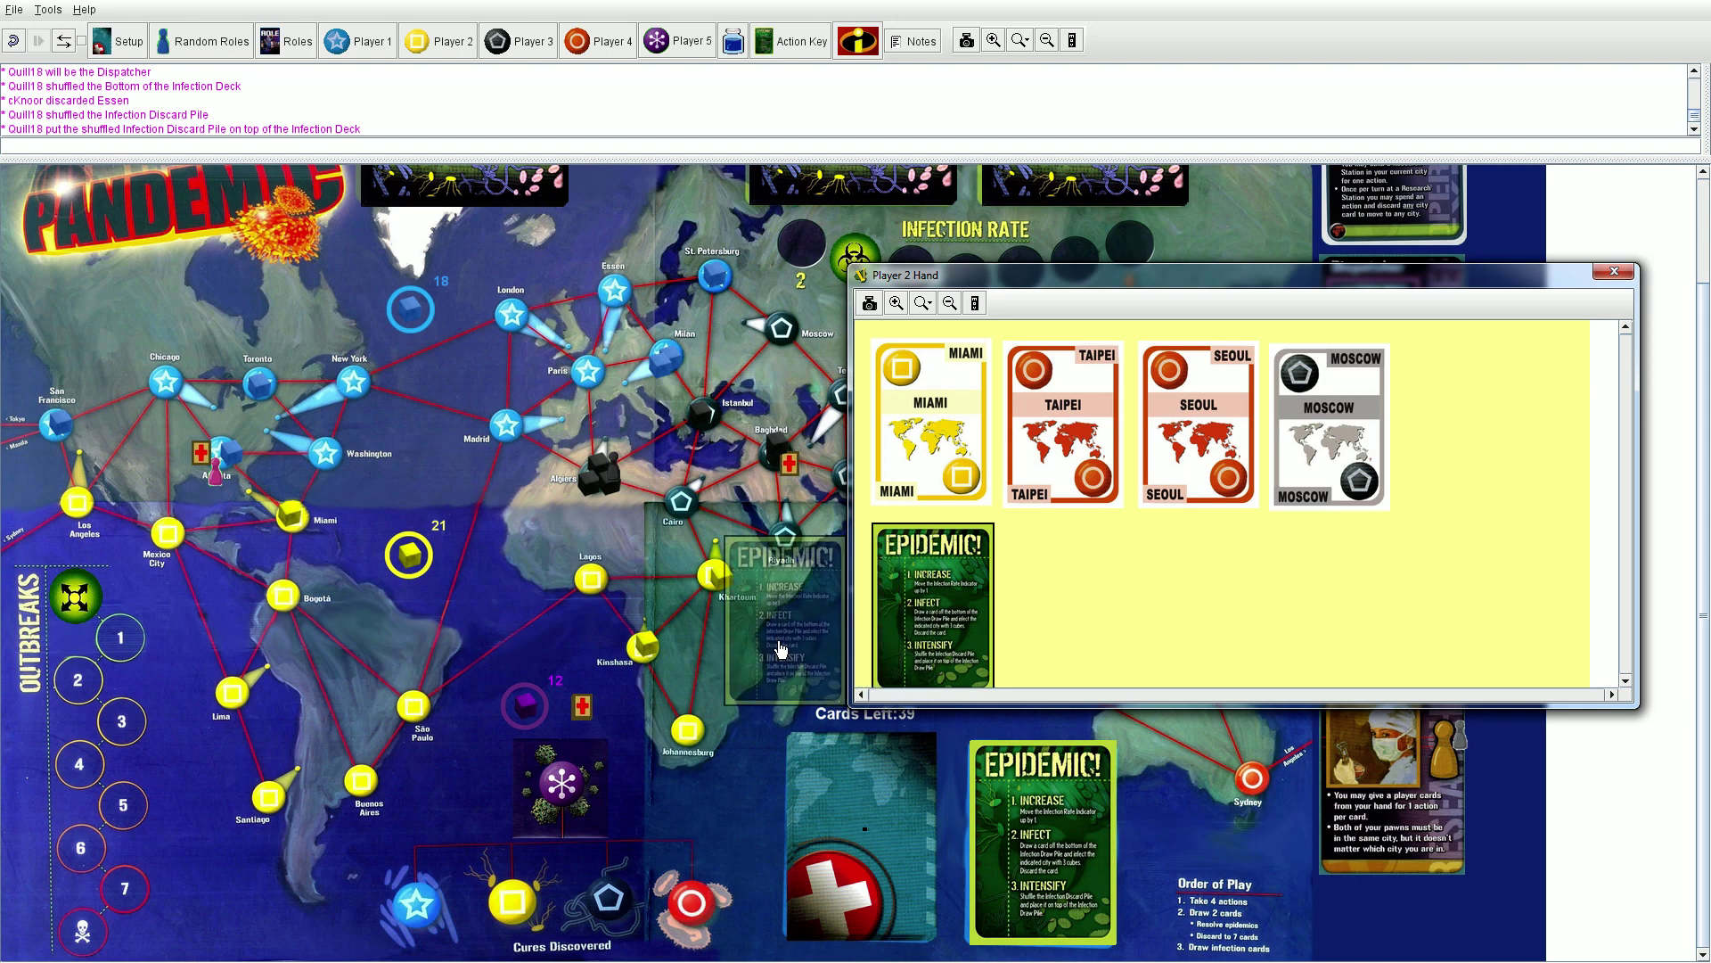
{"action": "left_click_drag", "start_coordinate": [836, 803], "coordinate": [932, 577]}
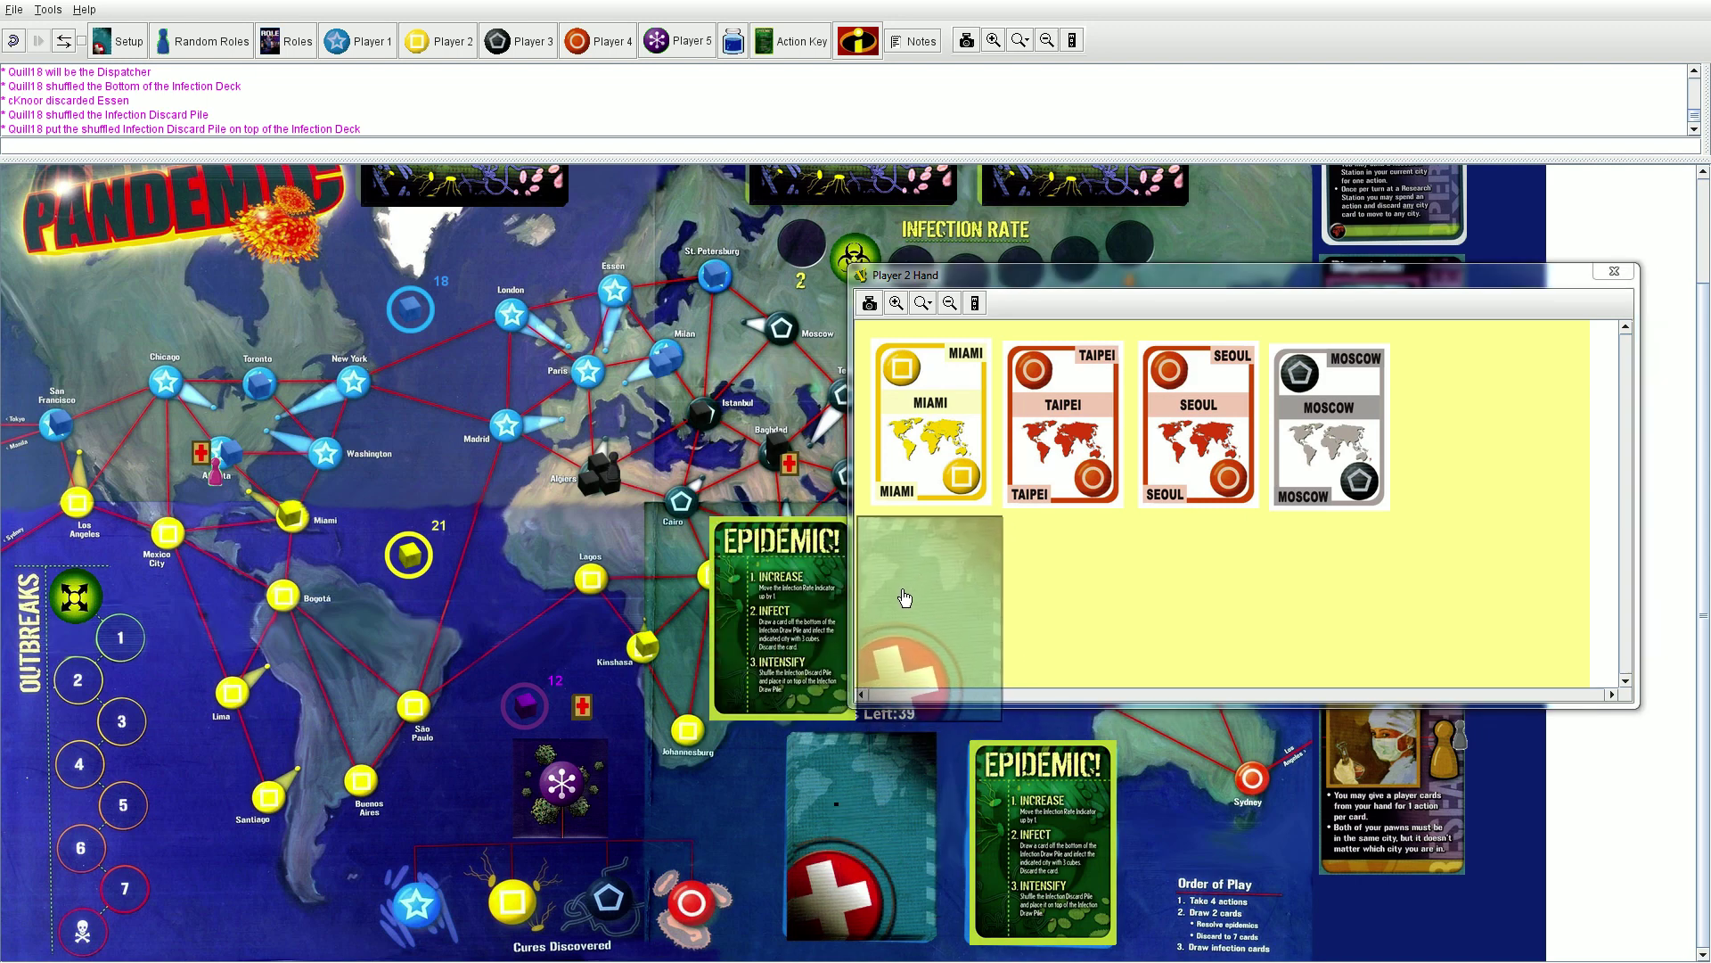
Rearrange Player 2's hand window and Seoul card to uncover the infection rate track, then close it.
{"action": "left_click_drag", "start_coordinate": [1046, 279], "coordinate": [1141, 204]}
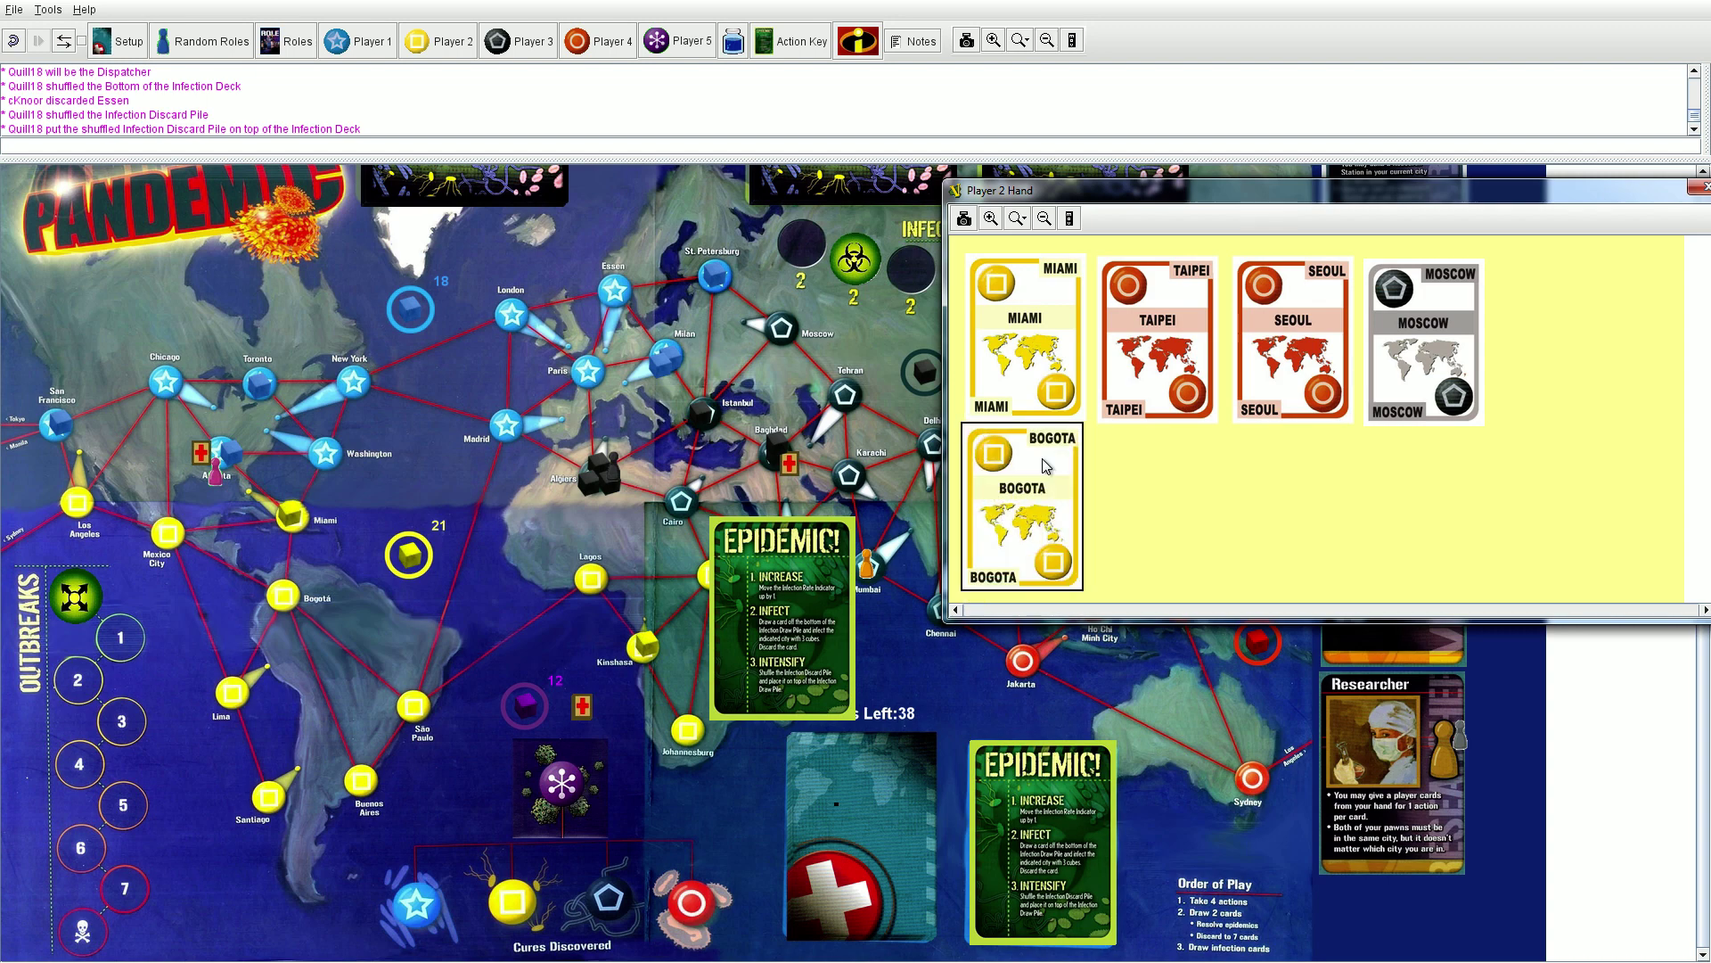
{"action": "mouse_move", "coordinate": [1264, 341]}
{"action": "left_mouse_down"}
{"action": "mouse_move", "coordinate": [1181, 330]}
{"action": "mouse_move", "coordinate": [1293, 351]}
{"action": "left_mouse_up"}
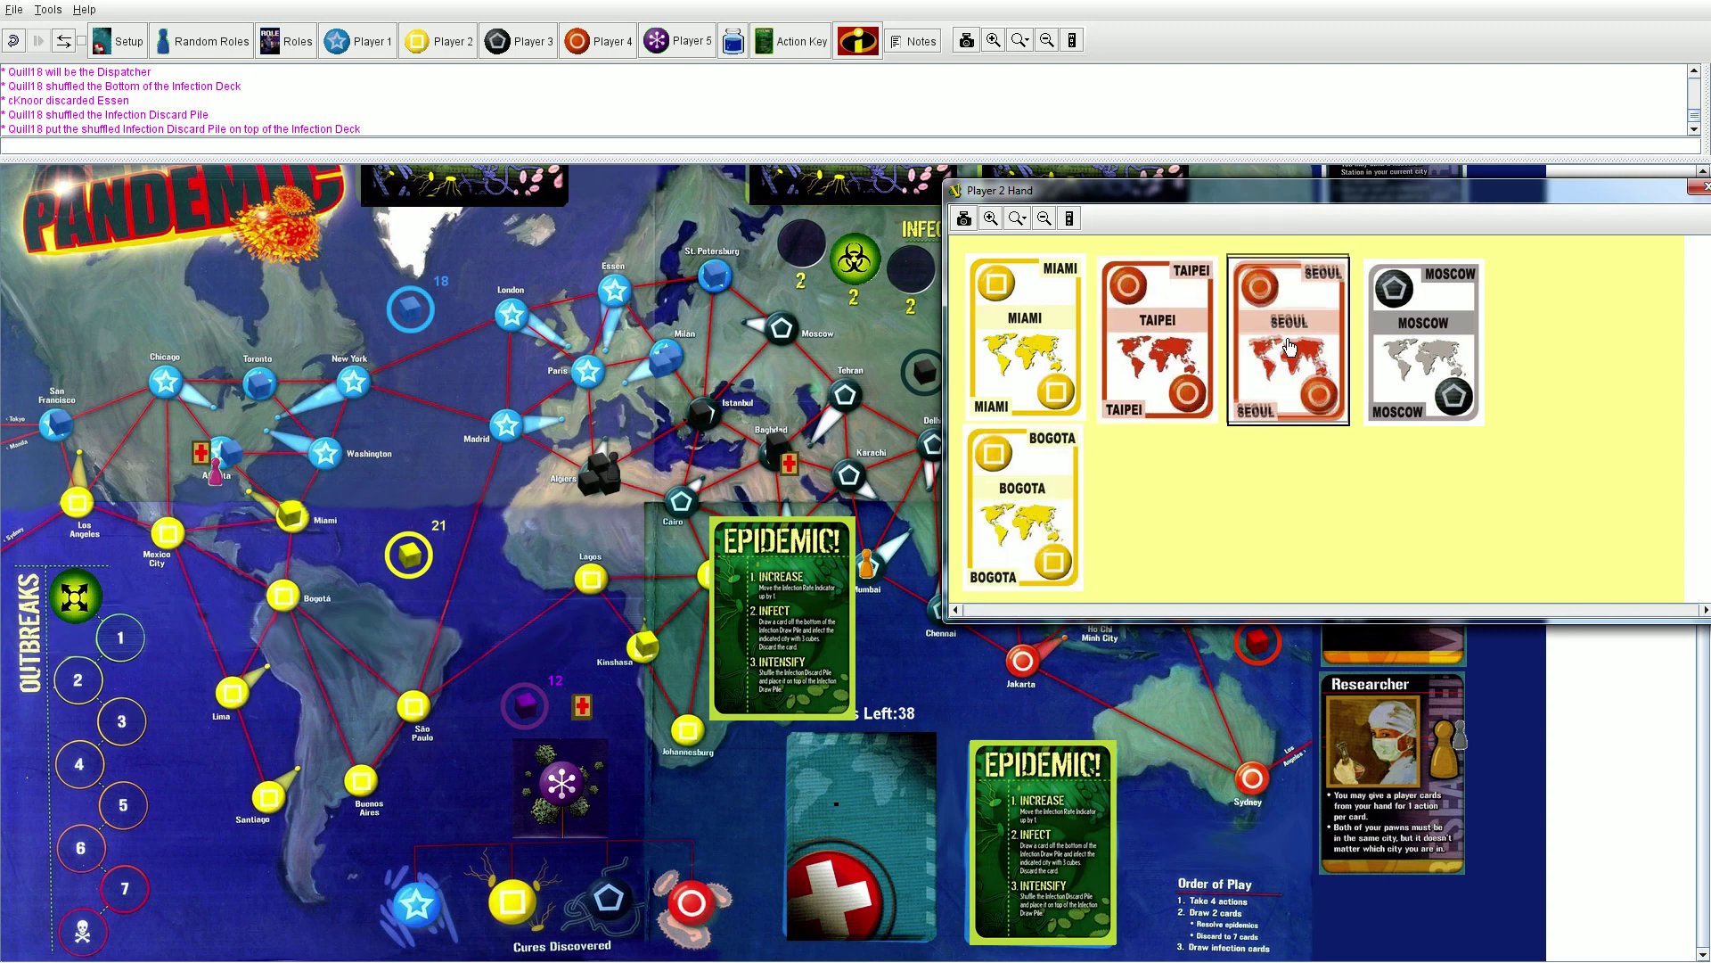
{"action": "left_click", "coordinate": [1184, 335]}
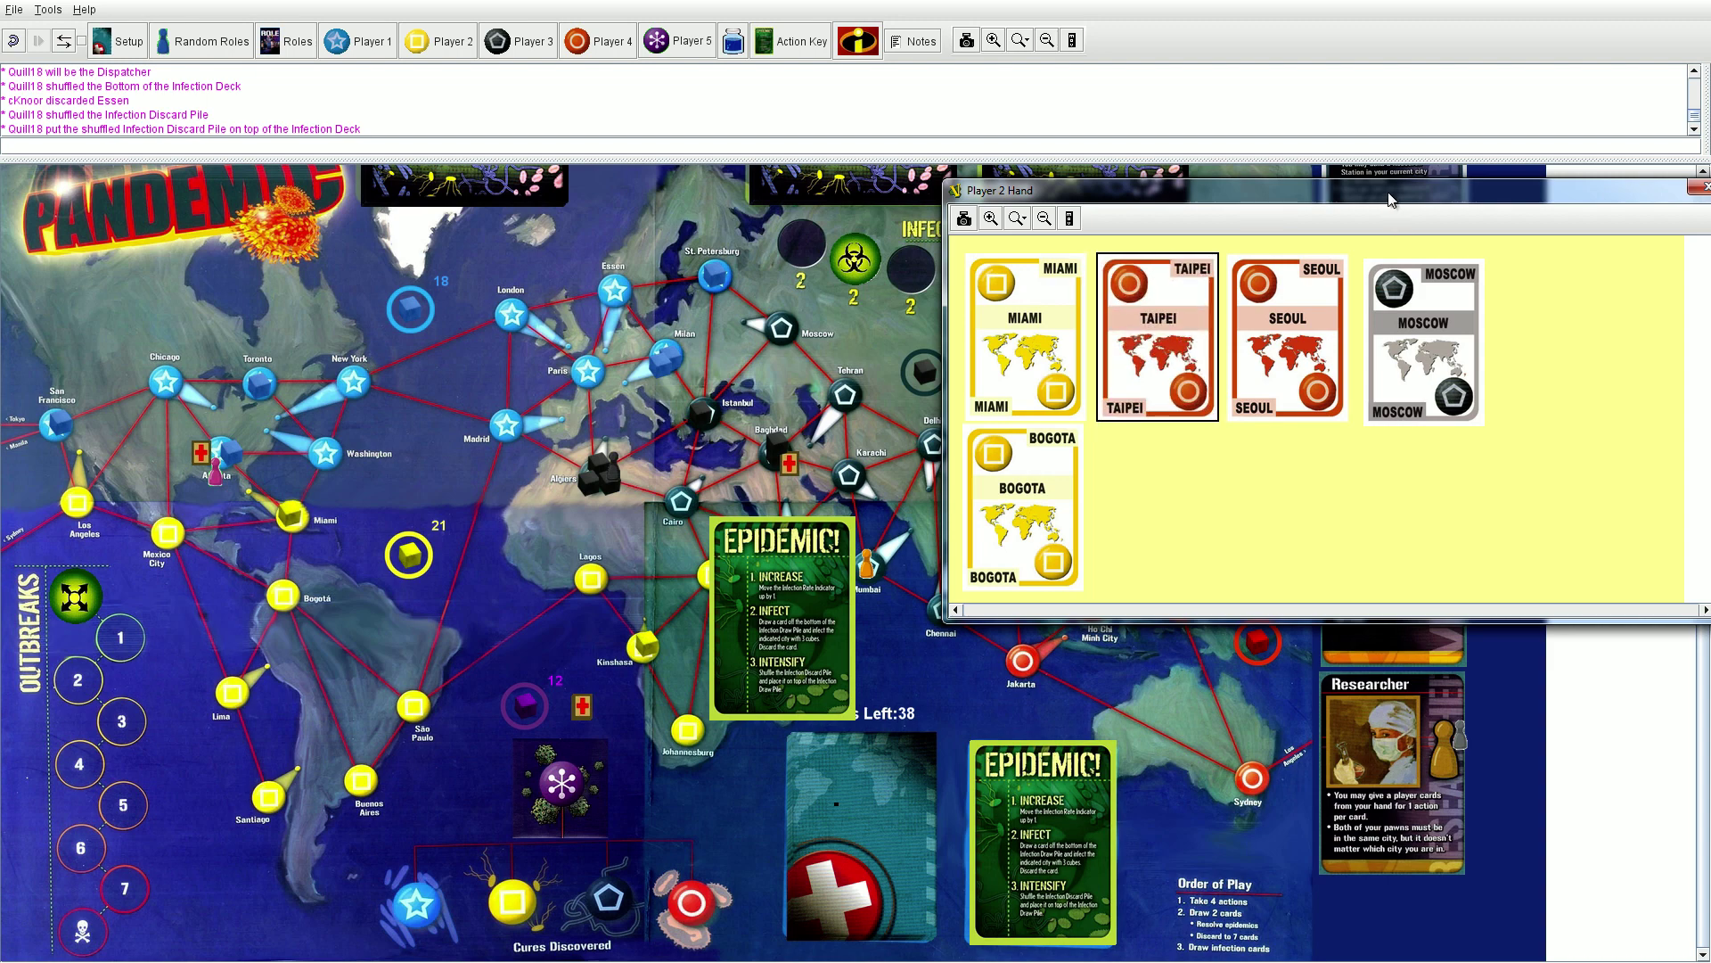
{"action": "mouse_move", "coordinate": [1390, 192]}
{"action": "left_mouse_down"}
{"action": "mouse_move", "coordinate": [550, 89]}
{"action": "mouse_move", "coordinate": [640, 66]}
{"action": "left_mouse_up"}
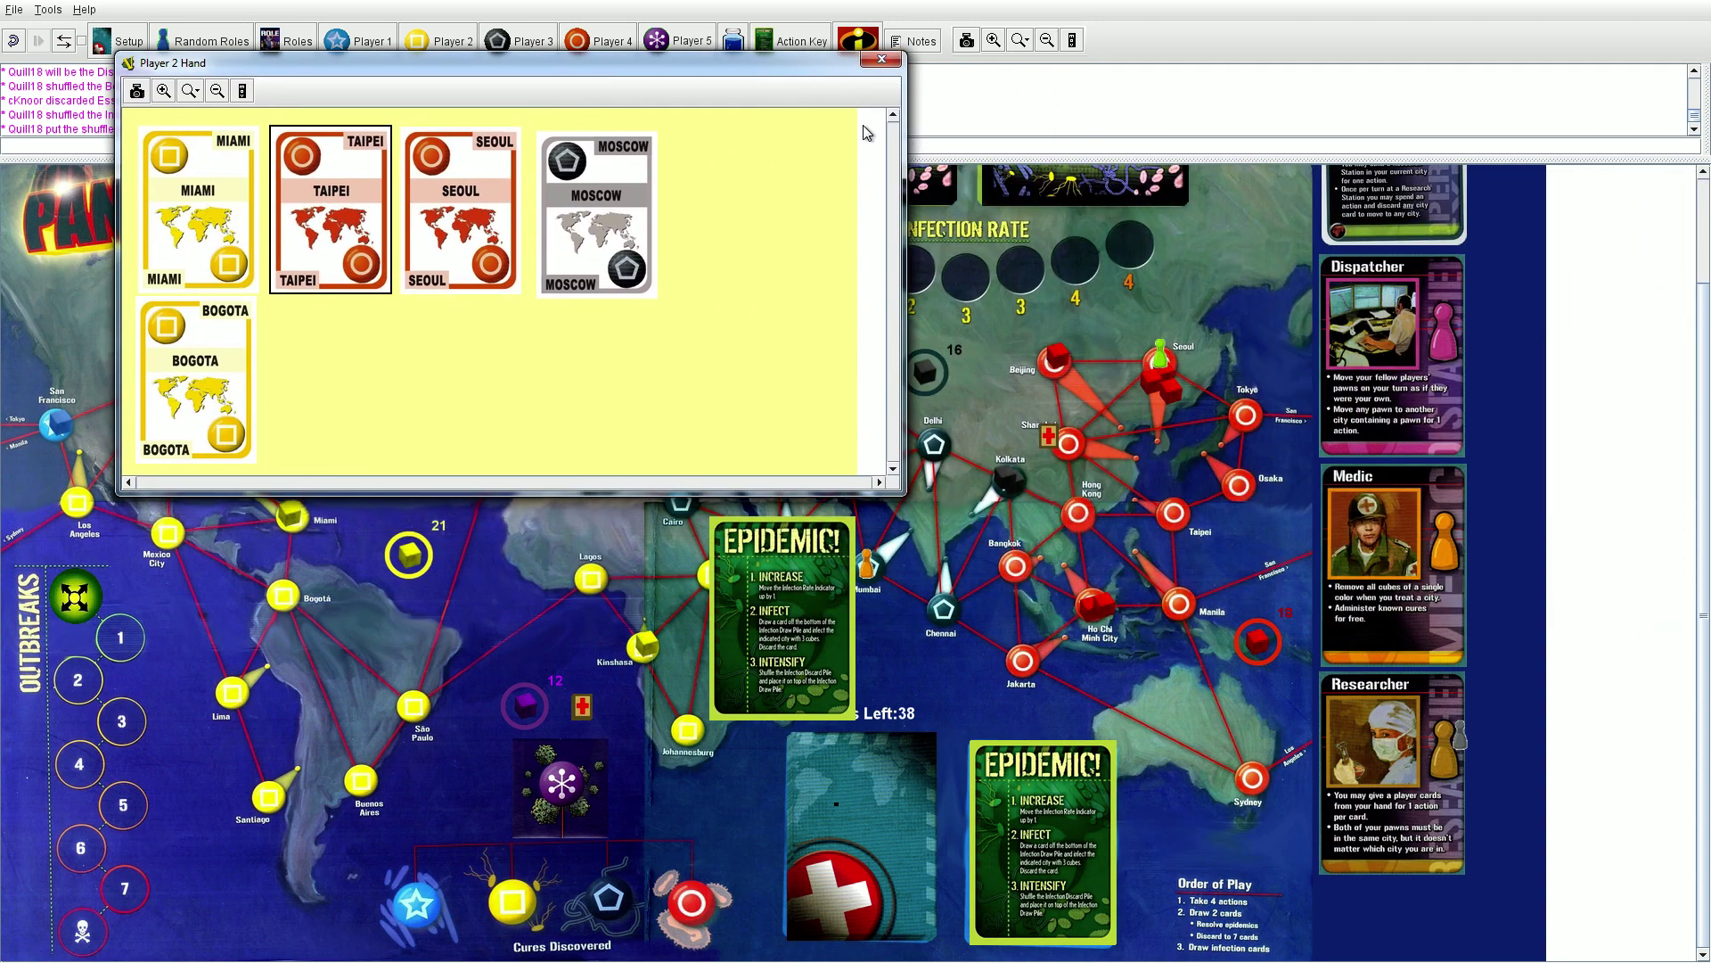
{"action": "left_click", "coordinate": [883, 61]}
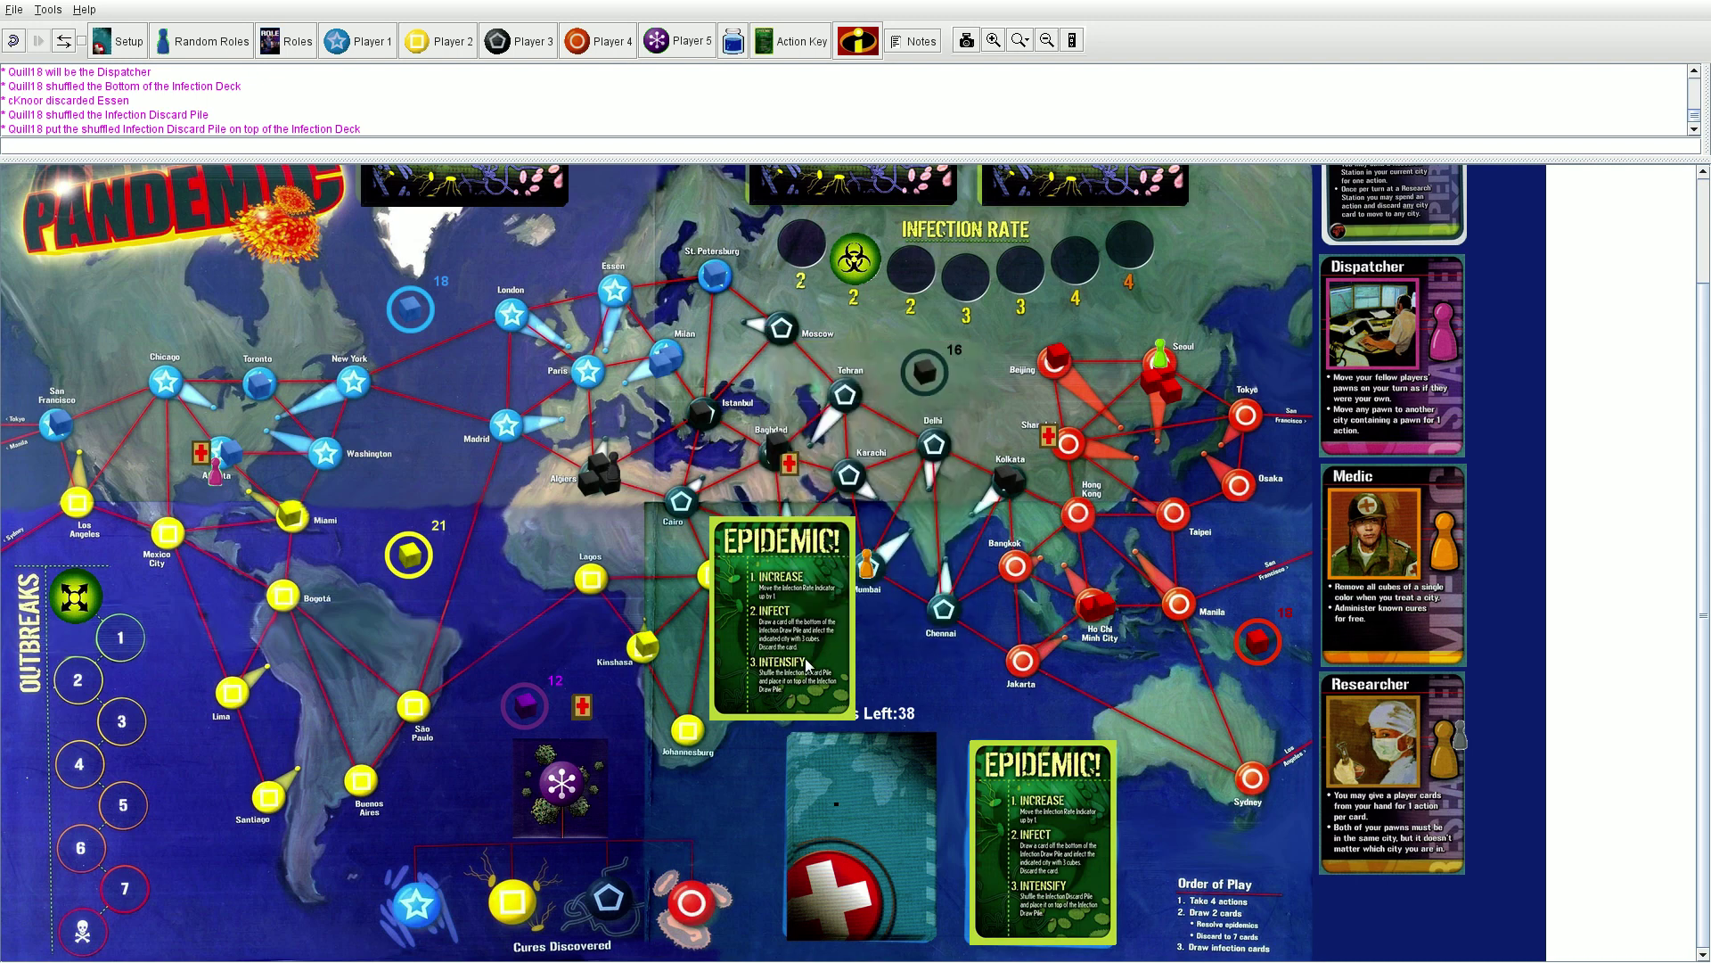
{"action": "scroll", "coordinate": [886, 688], "scroll_direction": "up", "scroll_amount": 3}
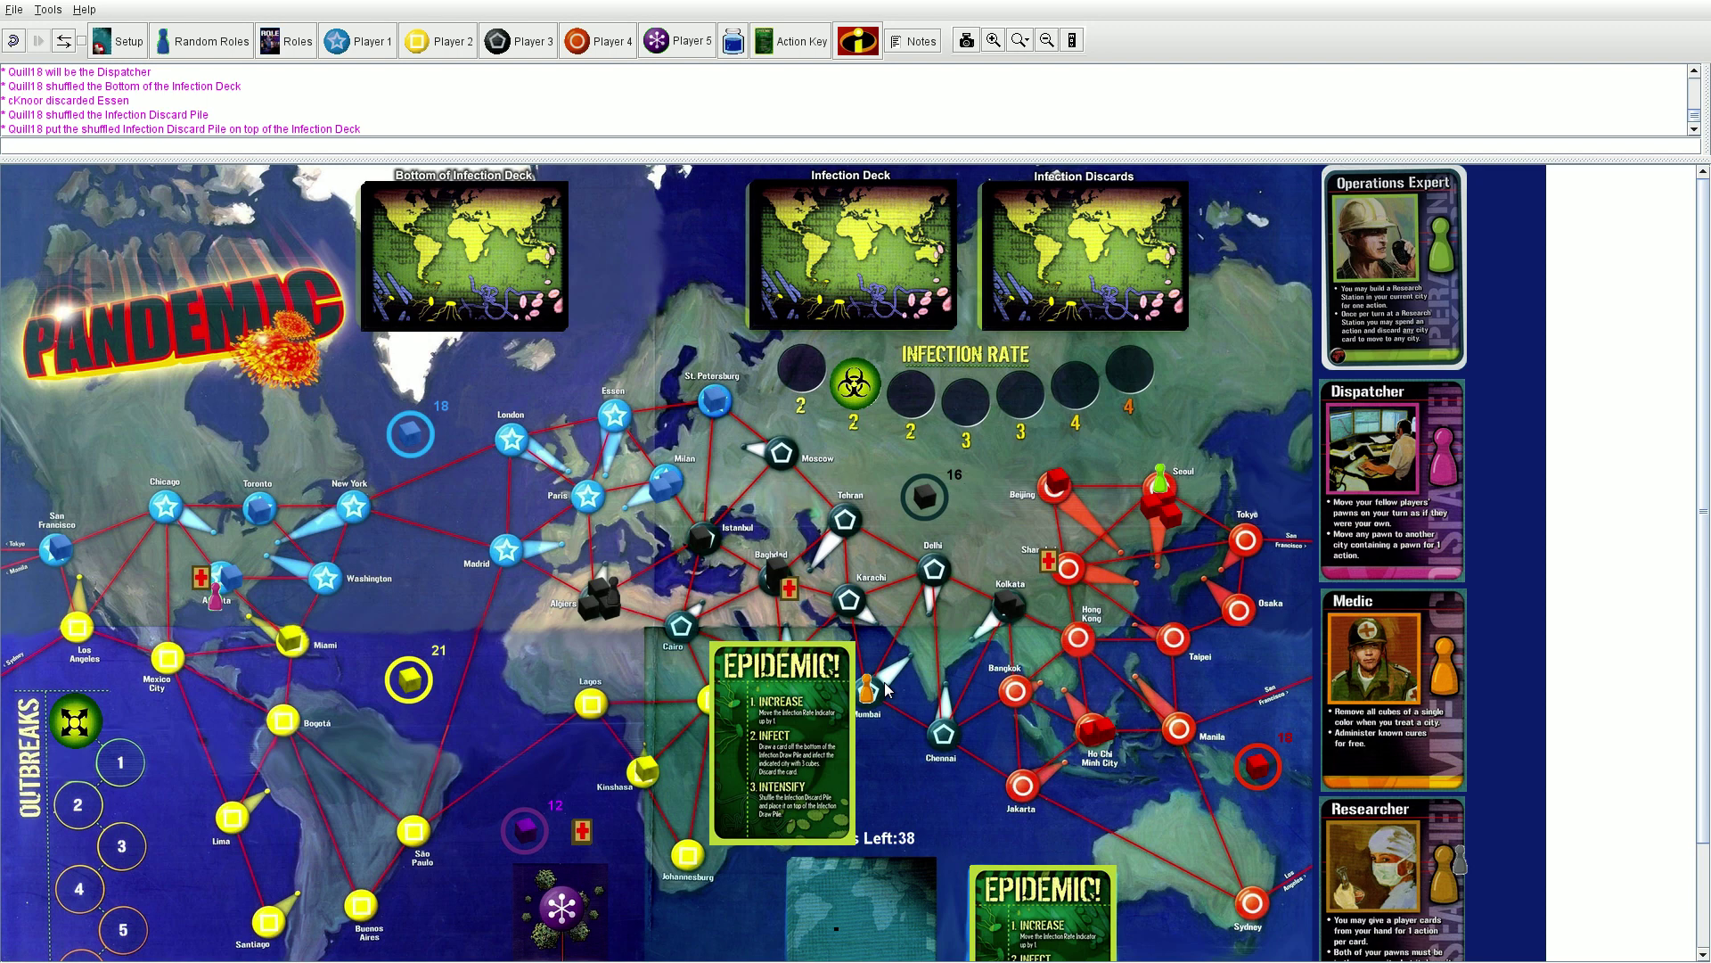
{"action": "scroll", "coordinate": [886, 689], "scroll_direction": "down", "scroll_amount": 3}
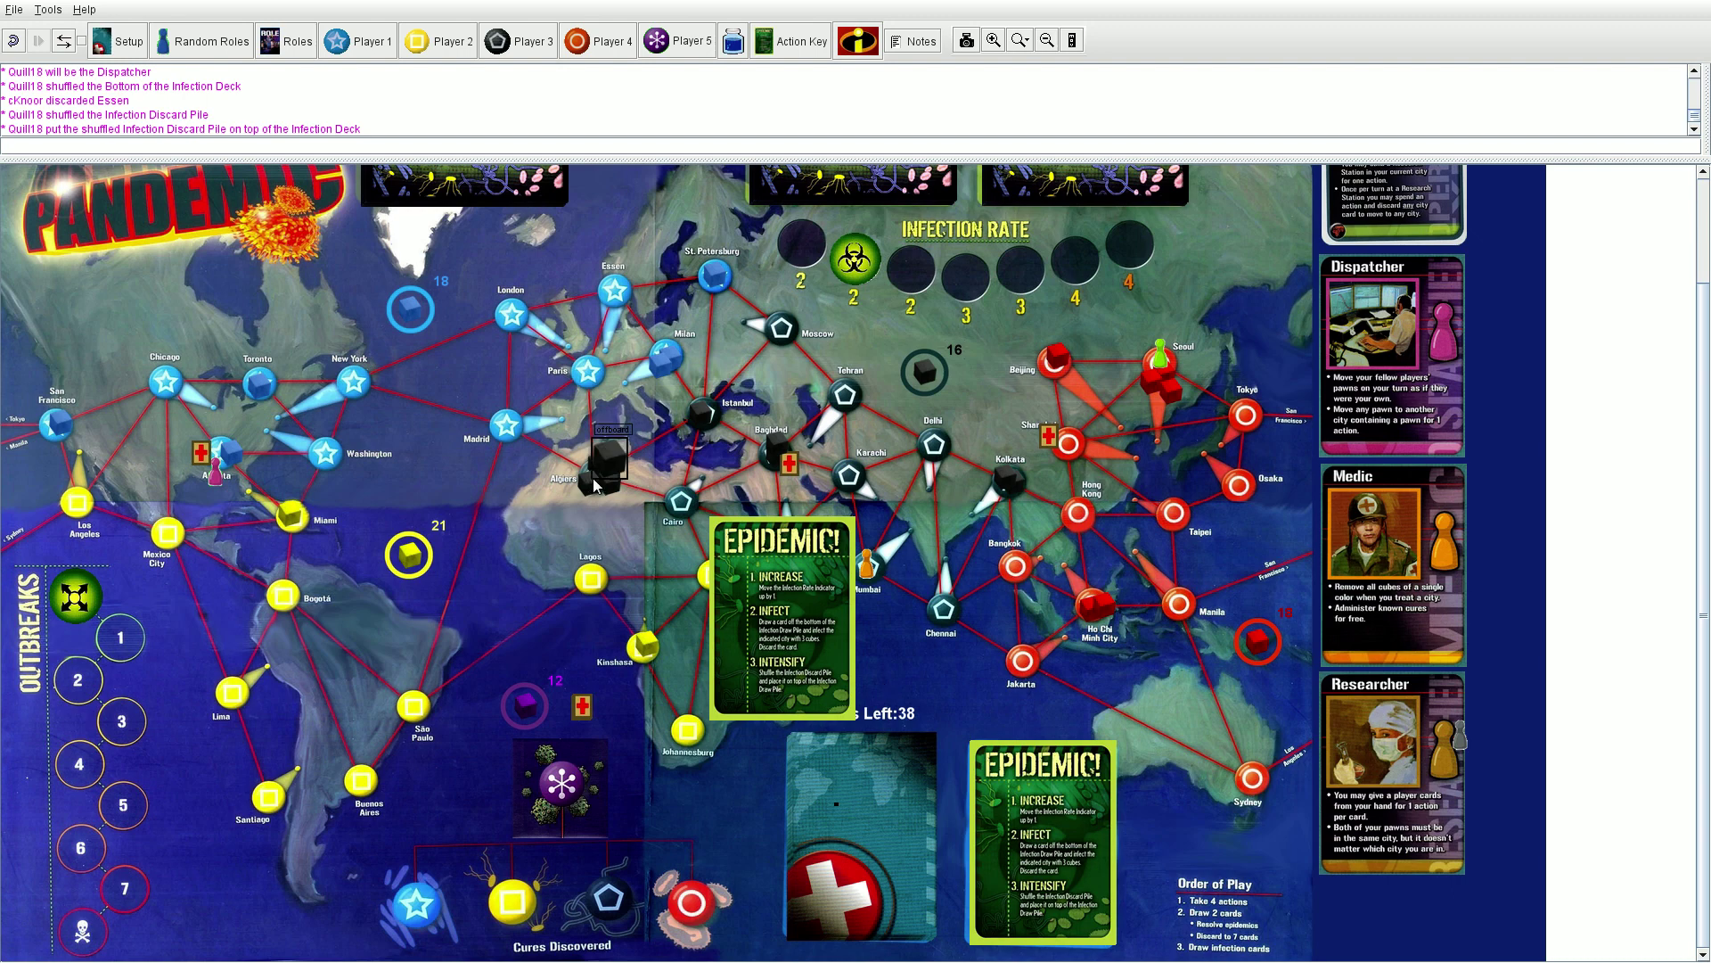
Put a black cube on Algiers, delete Baghdad's black cube, and shuffle infection discards onto the deck.
{"action": "left_click_drag", "start_coordinate": [592, 476], "coordinate": [595, 480]}
{"action": "scroll", "coordinate": [609, 546], "scroll_direction": "up", "scroll_amount": 3}
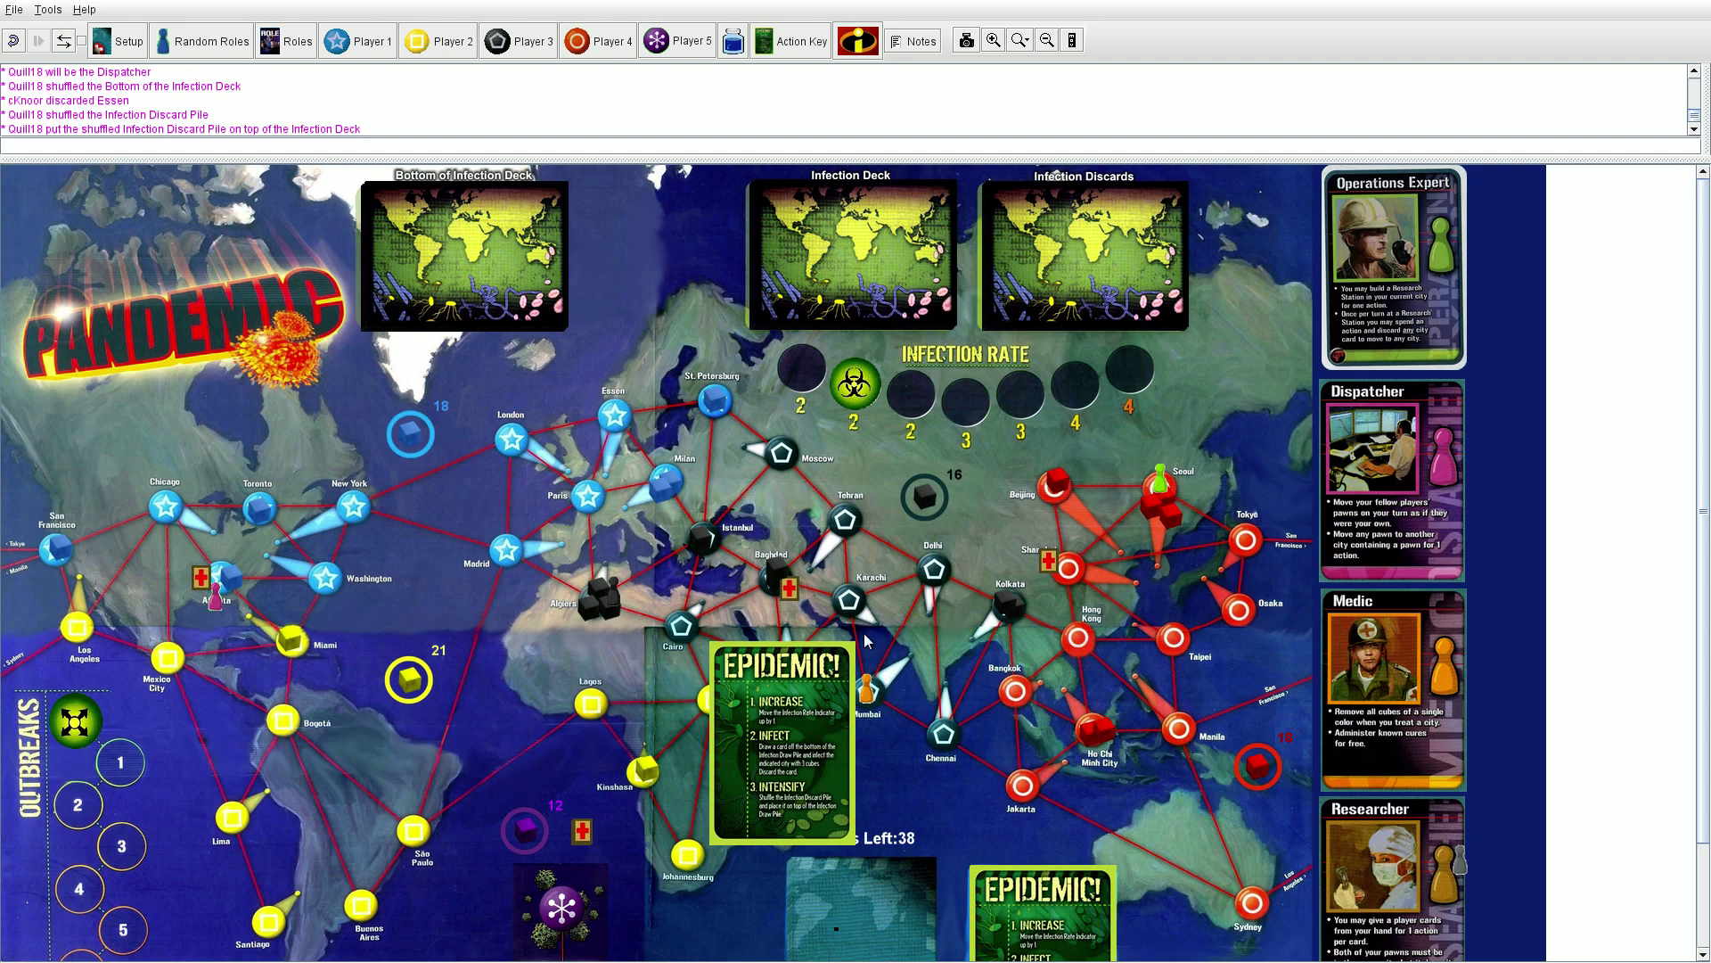
{"action": "left_click", "coordinate": [786, 586]}
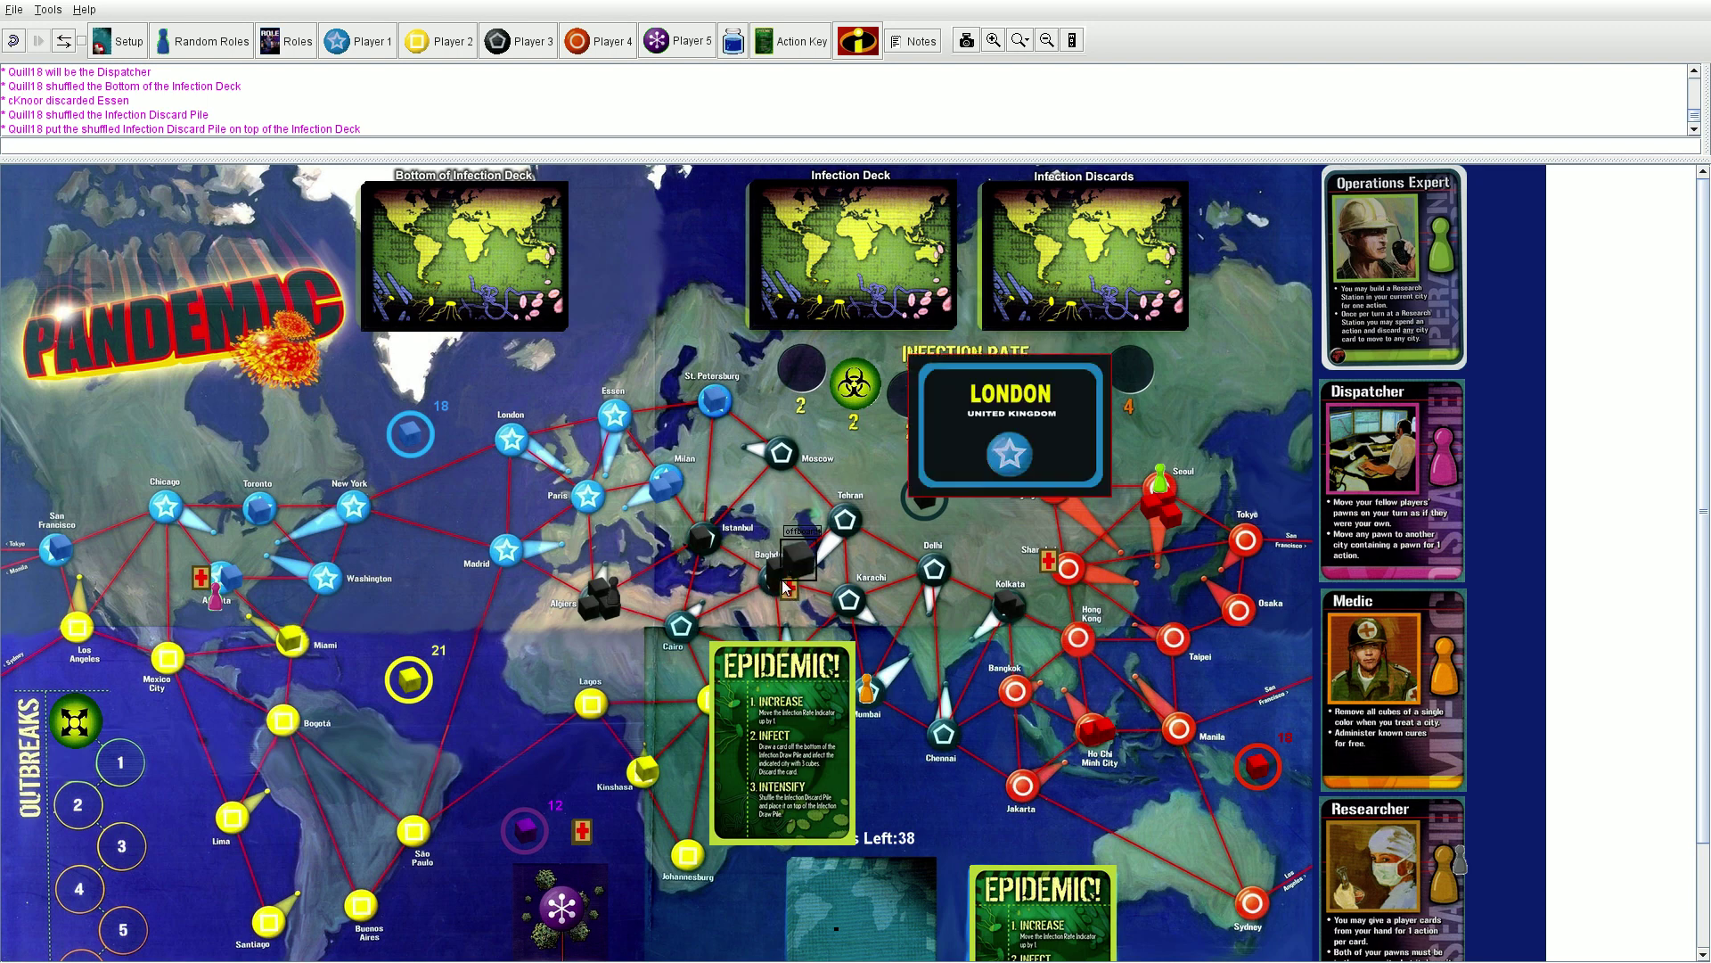
{"action": "key", "text": "Delete"}
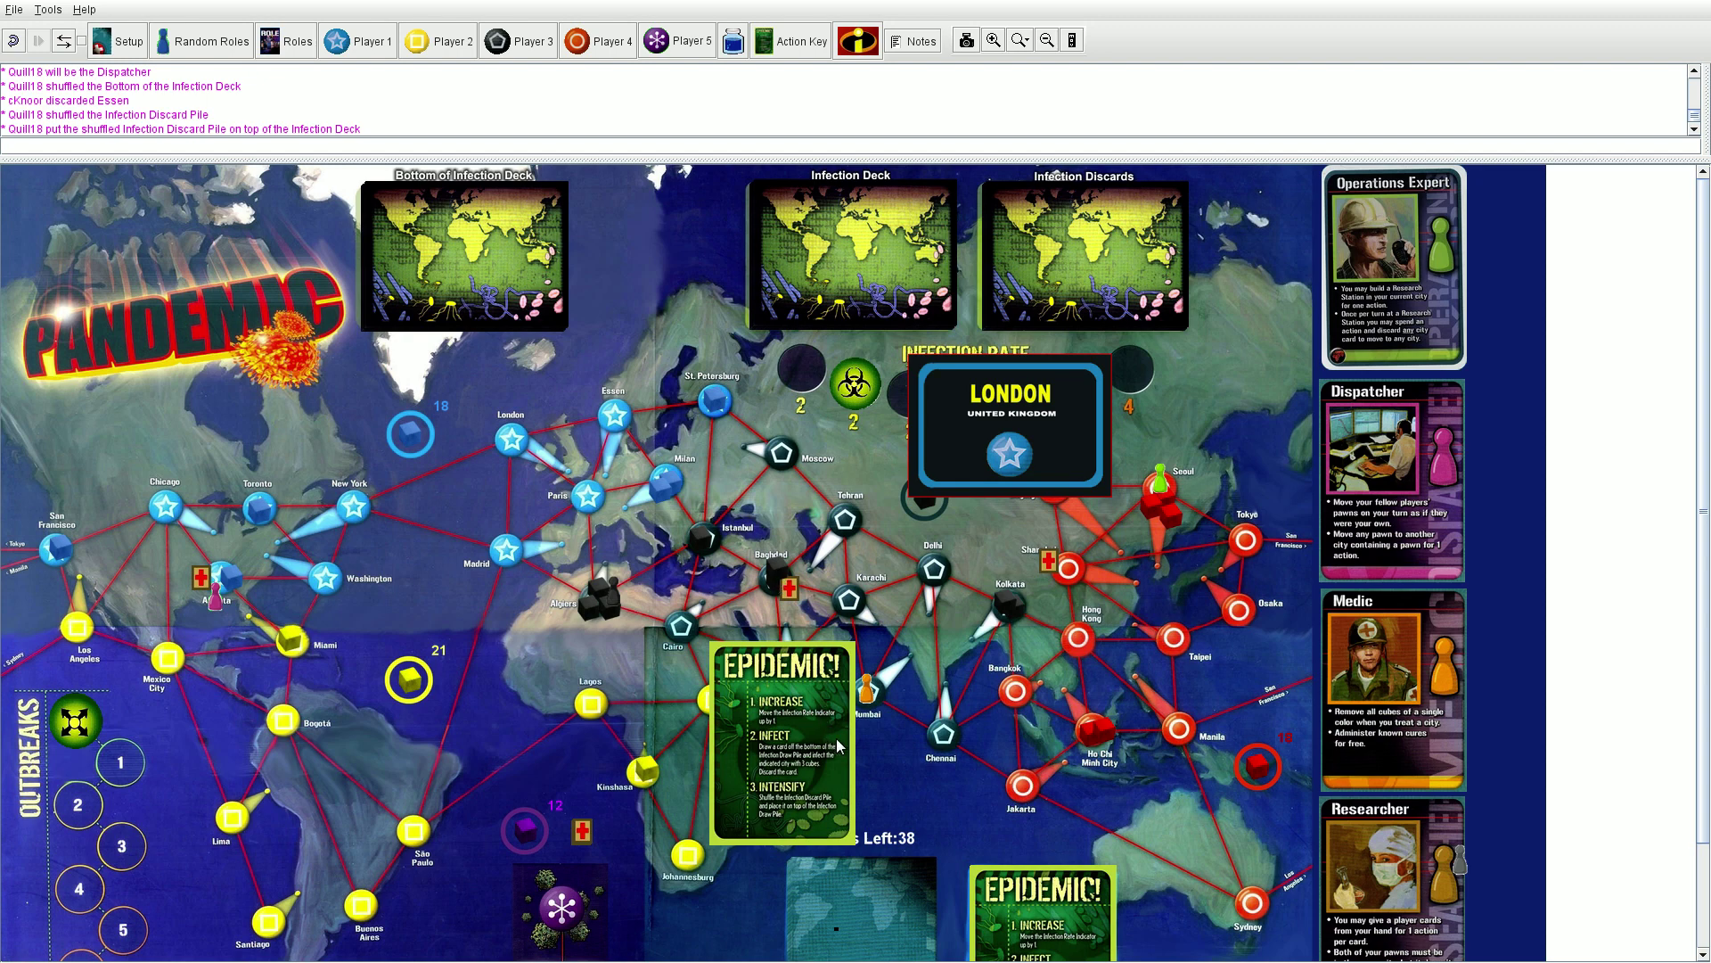
{"action": "scroll", "coordinate": [925, 744], "scroll_direction": "down", "scroll_amount": 2}
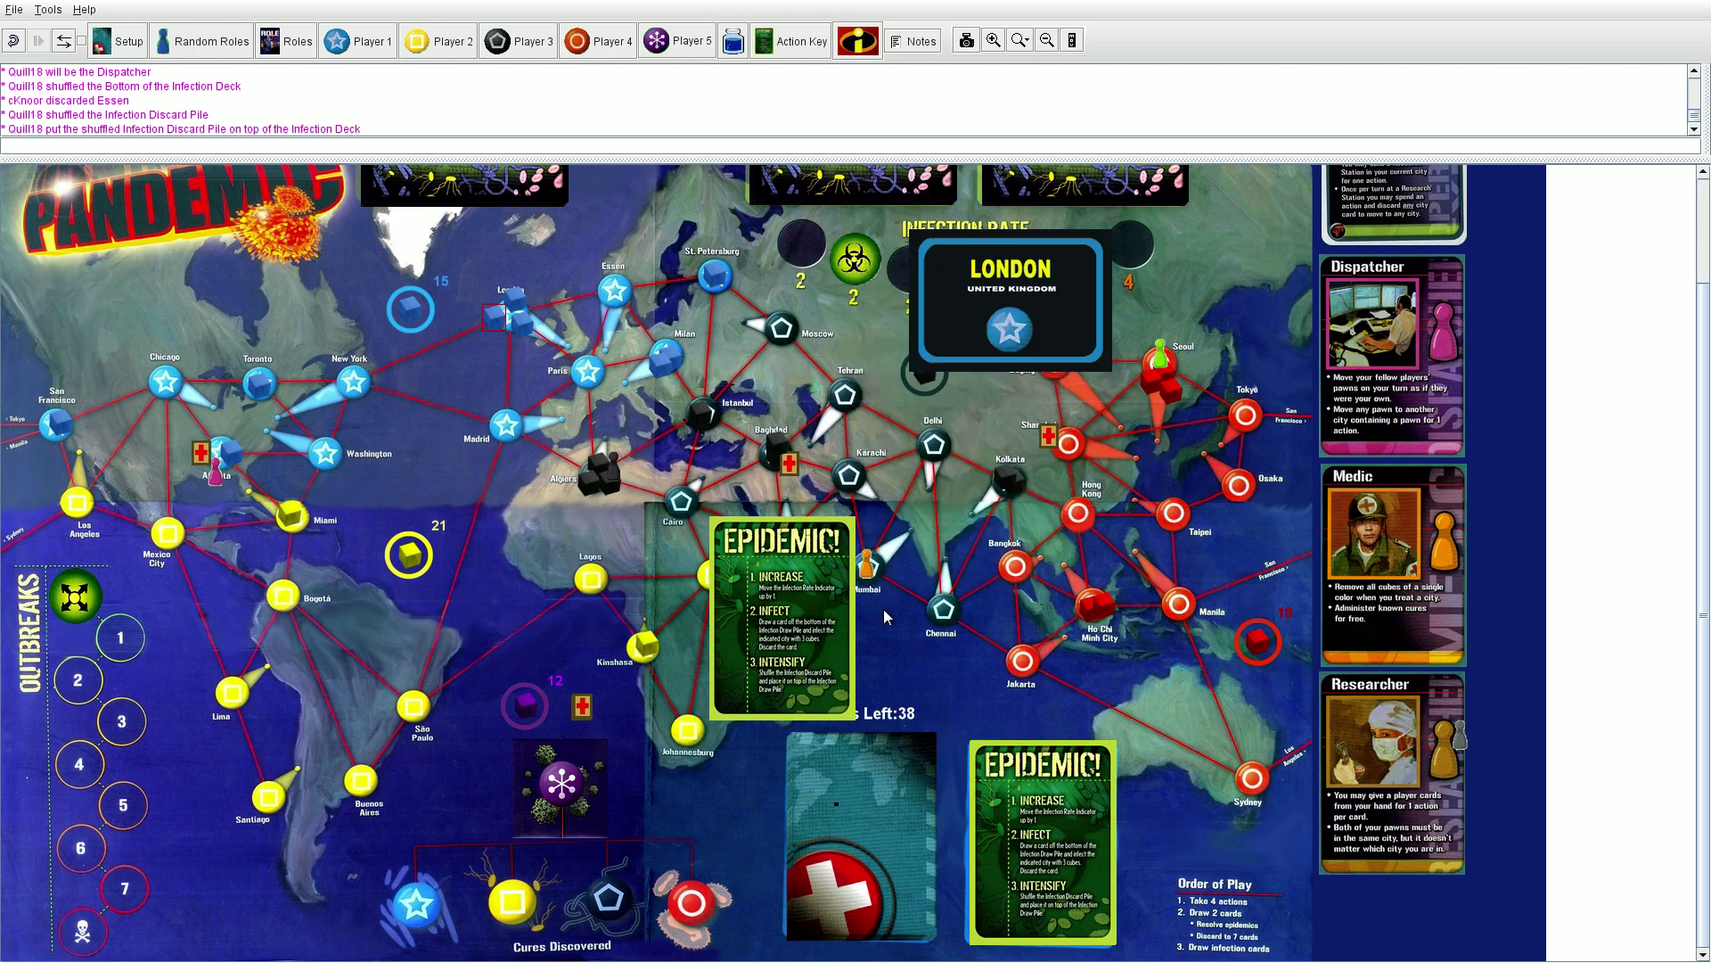
{"action": "scroll", "coordinate": [884, 609], "scroll_direction": "up", "scroll_amount": 3}
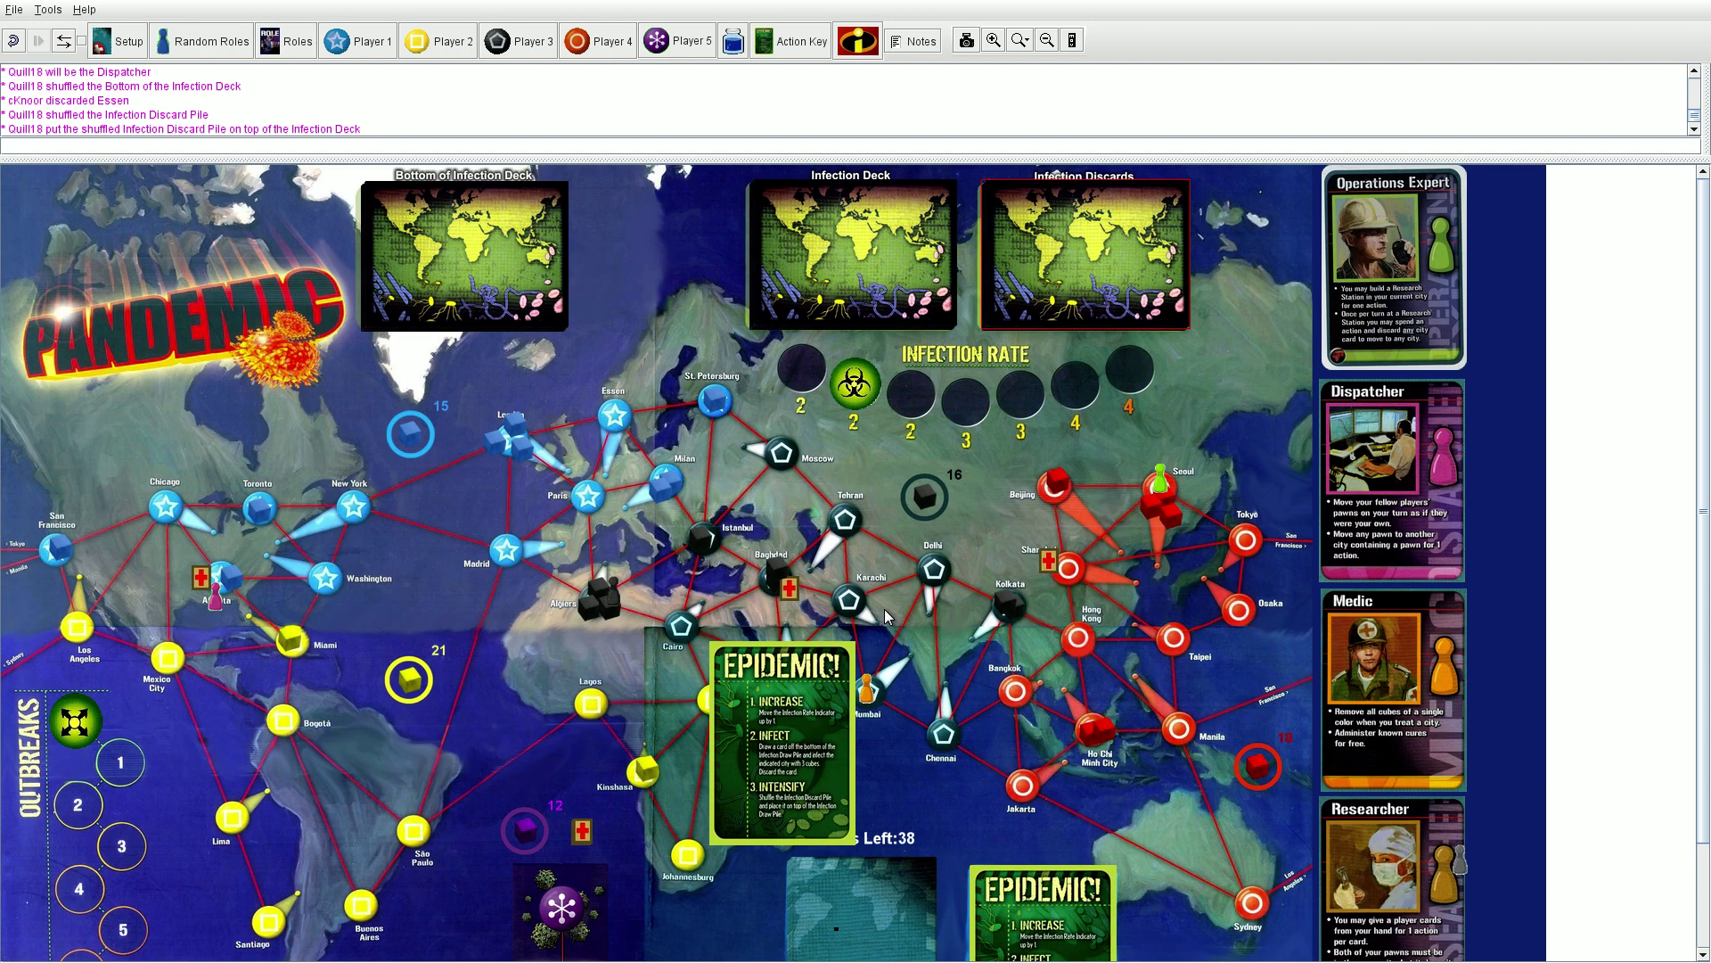
{"action": "scroll", "coordinate": [884, 614], "scroll_direction": "down", "scroll_amount": 3}
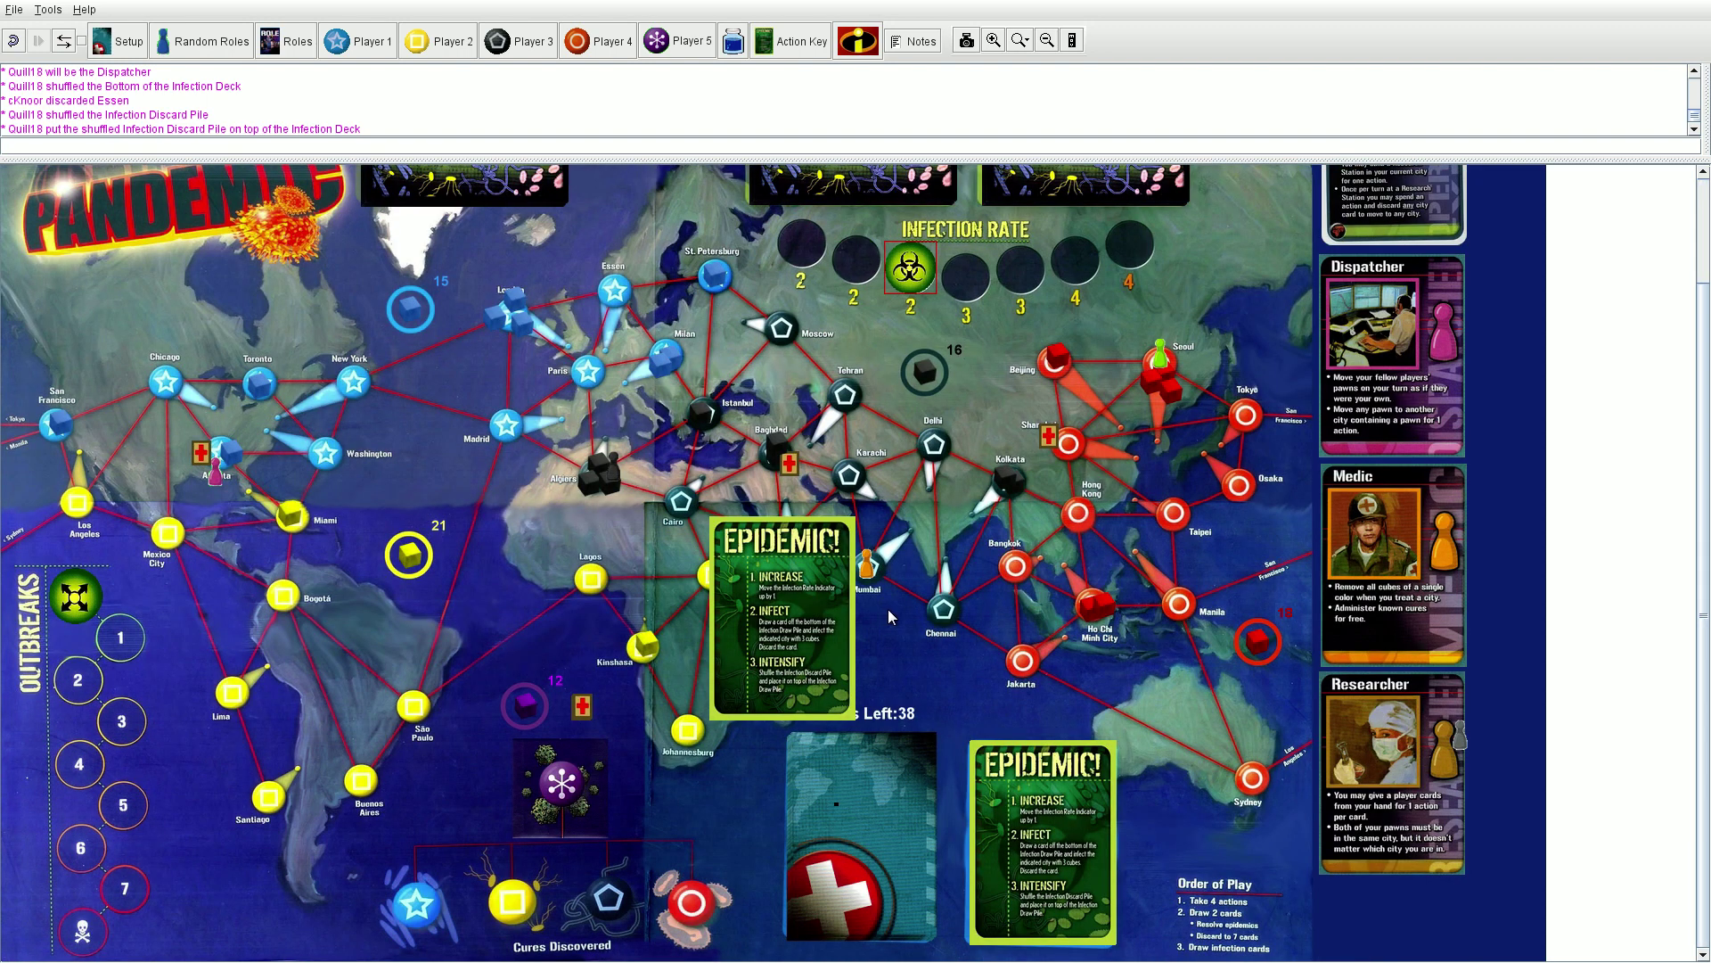
{"action": "scroll", "coordinate": [891, 610], "scroll_direction": "up", "scroll_amount": 3}
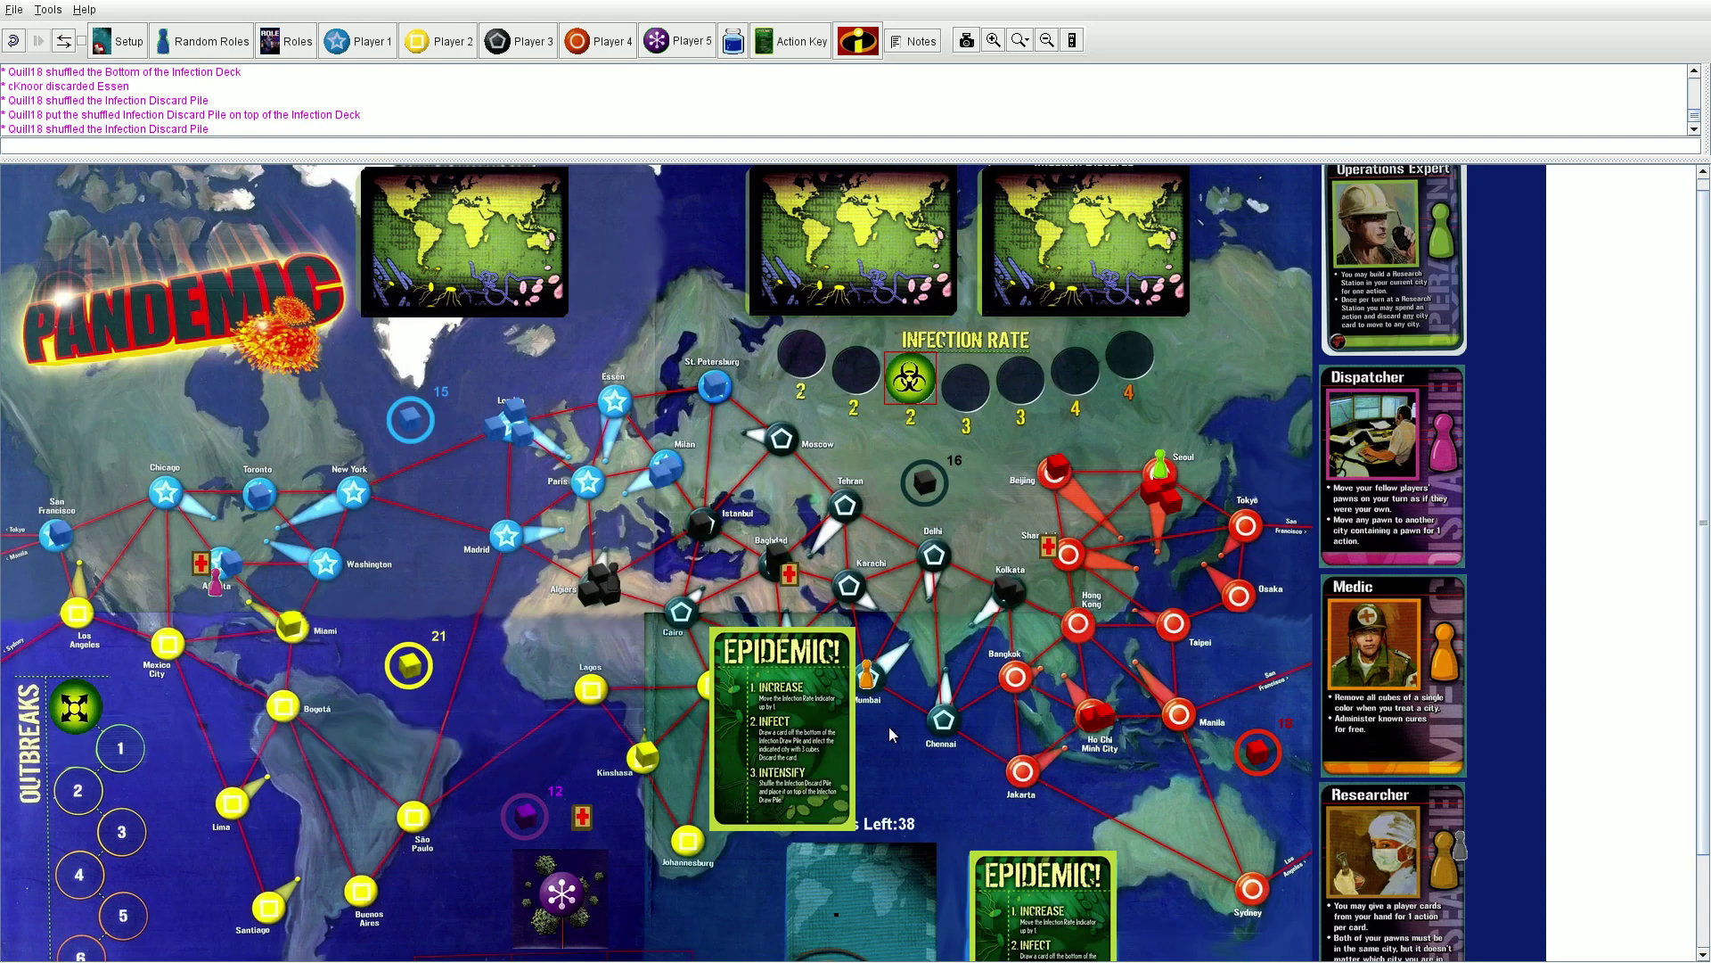
{"action": "key", "text": "Page_Down"}
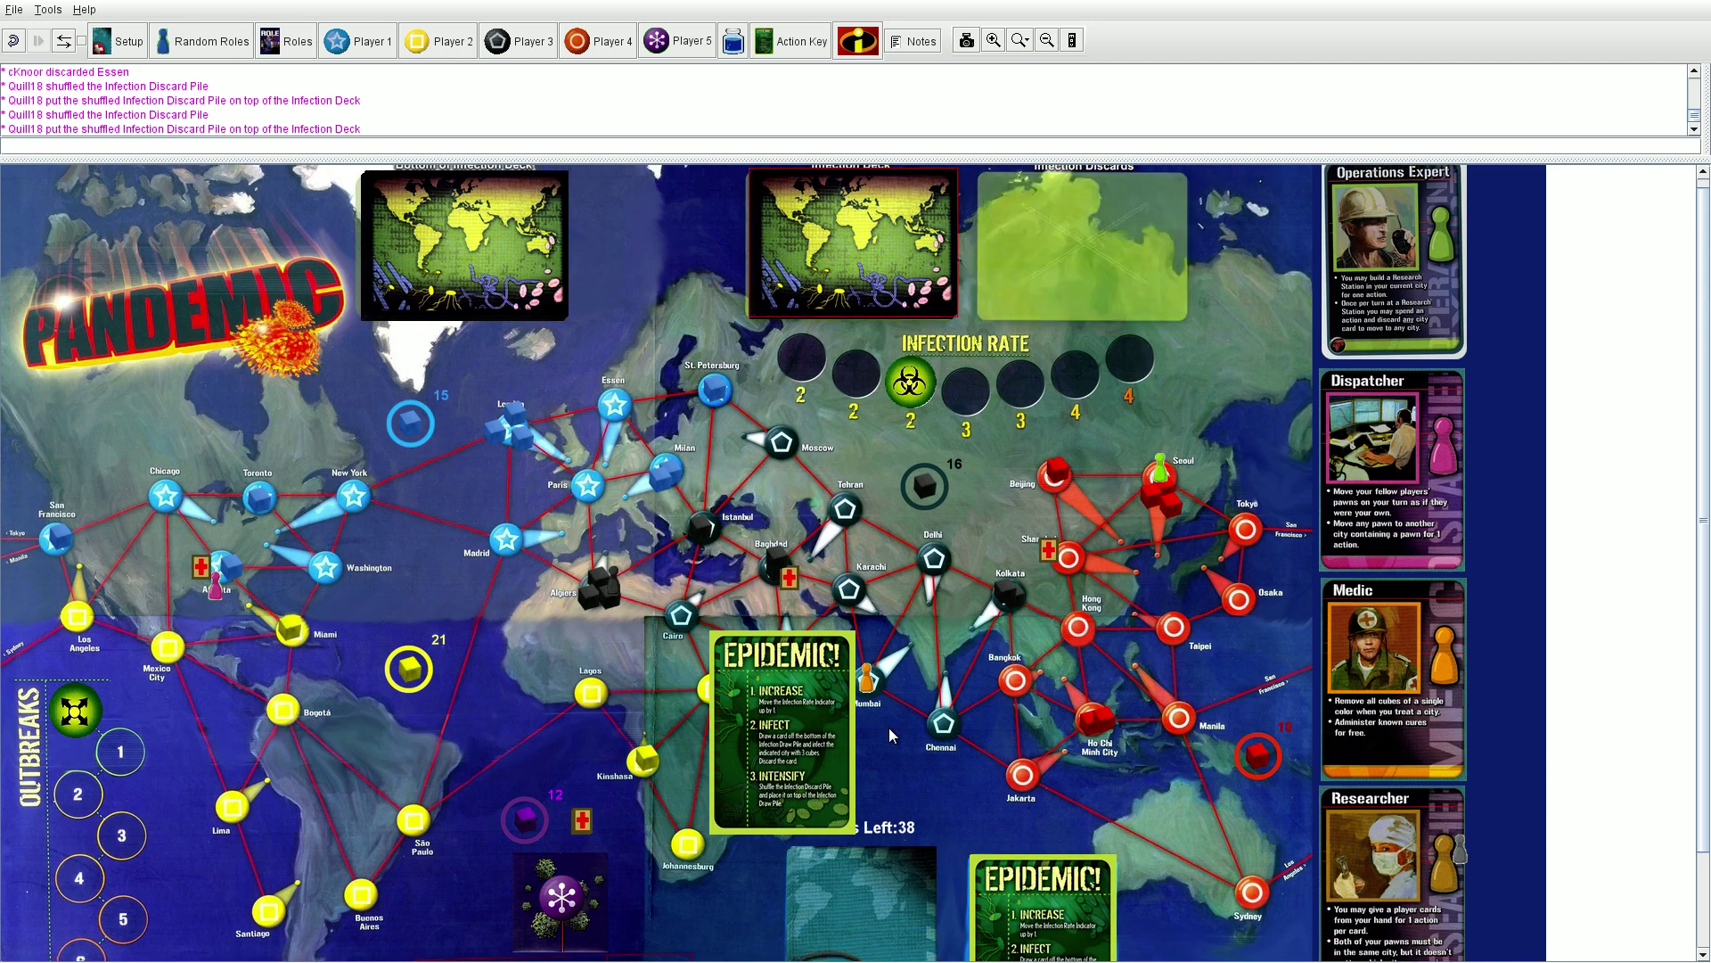
{"action": "scroll", "coordinate": [895, 733], "scroll_direction": "down", "scroll_amount": 3}
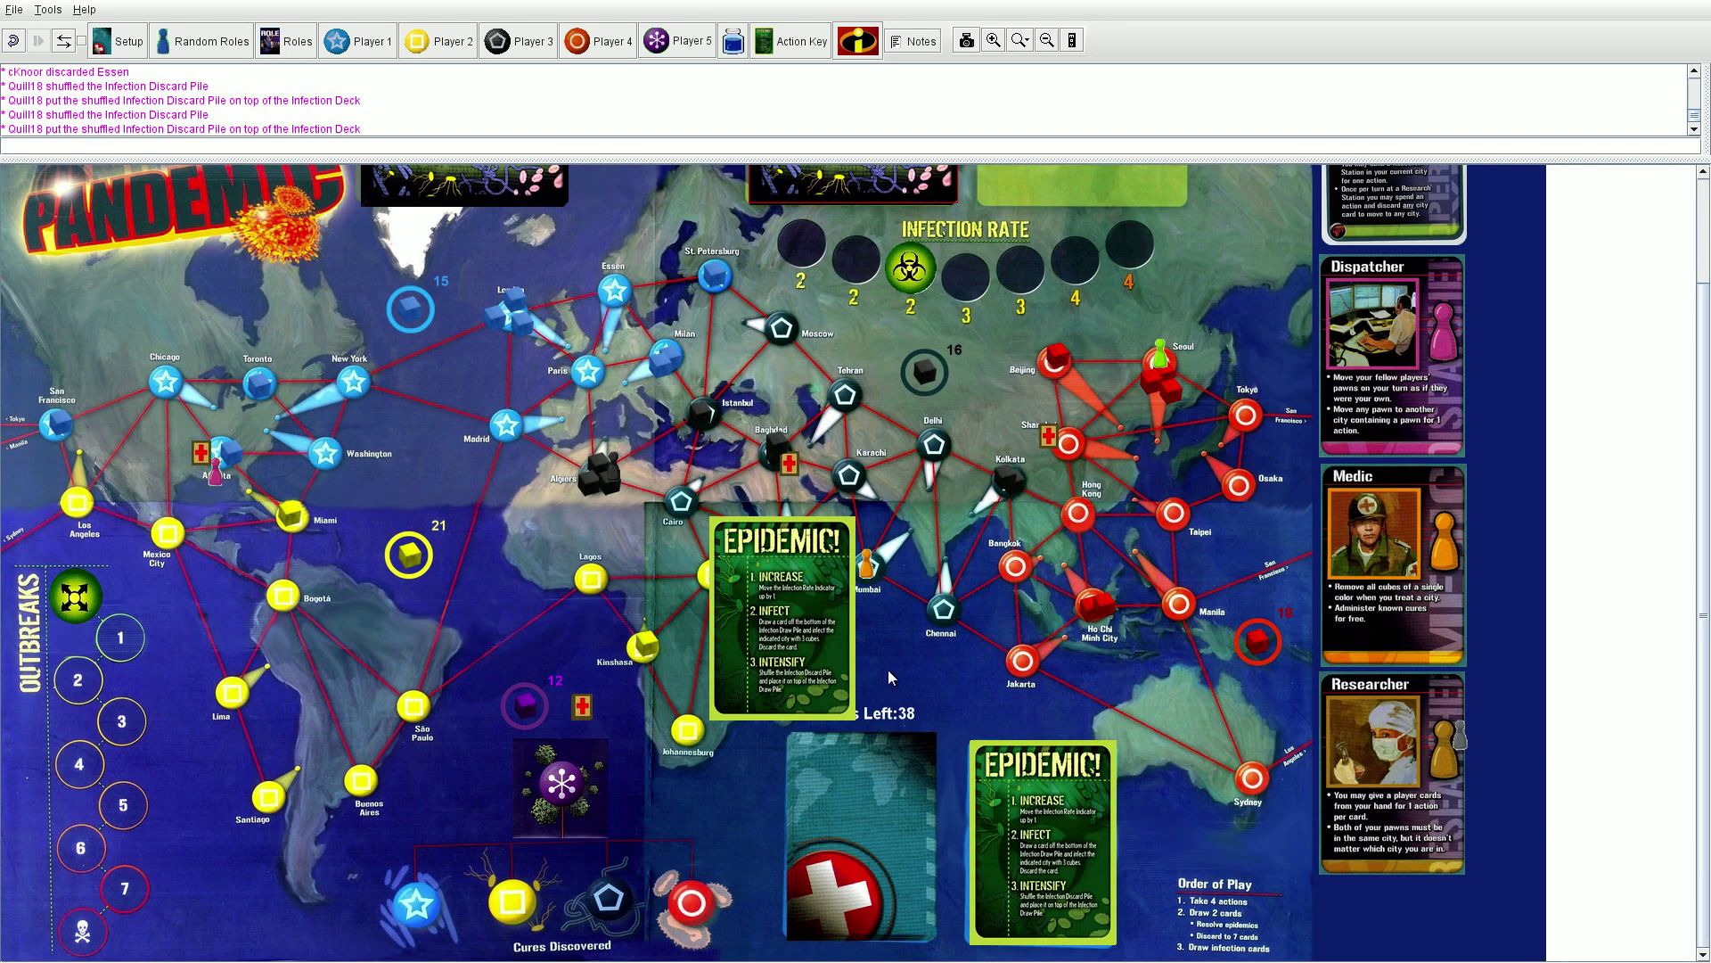
{"action": "scroll", "coordinate": [889, 676], "scroll_direction": "up", "scroll_amount": 3}
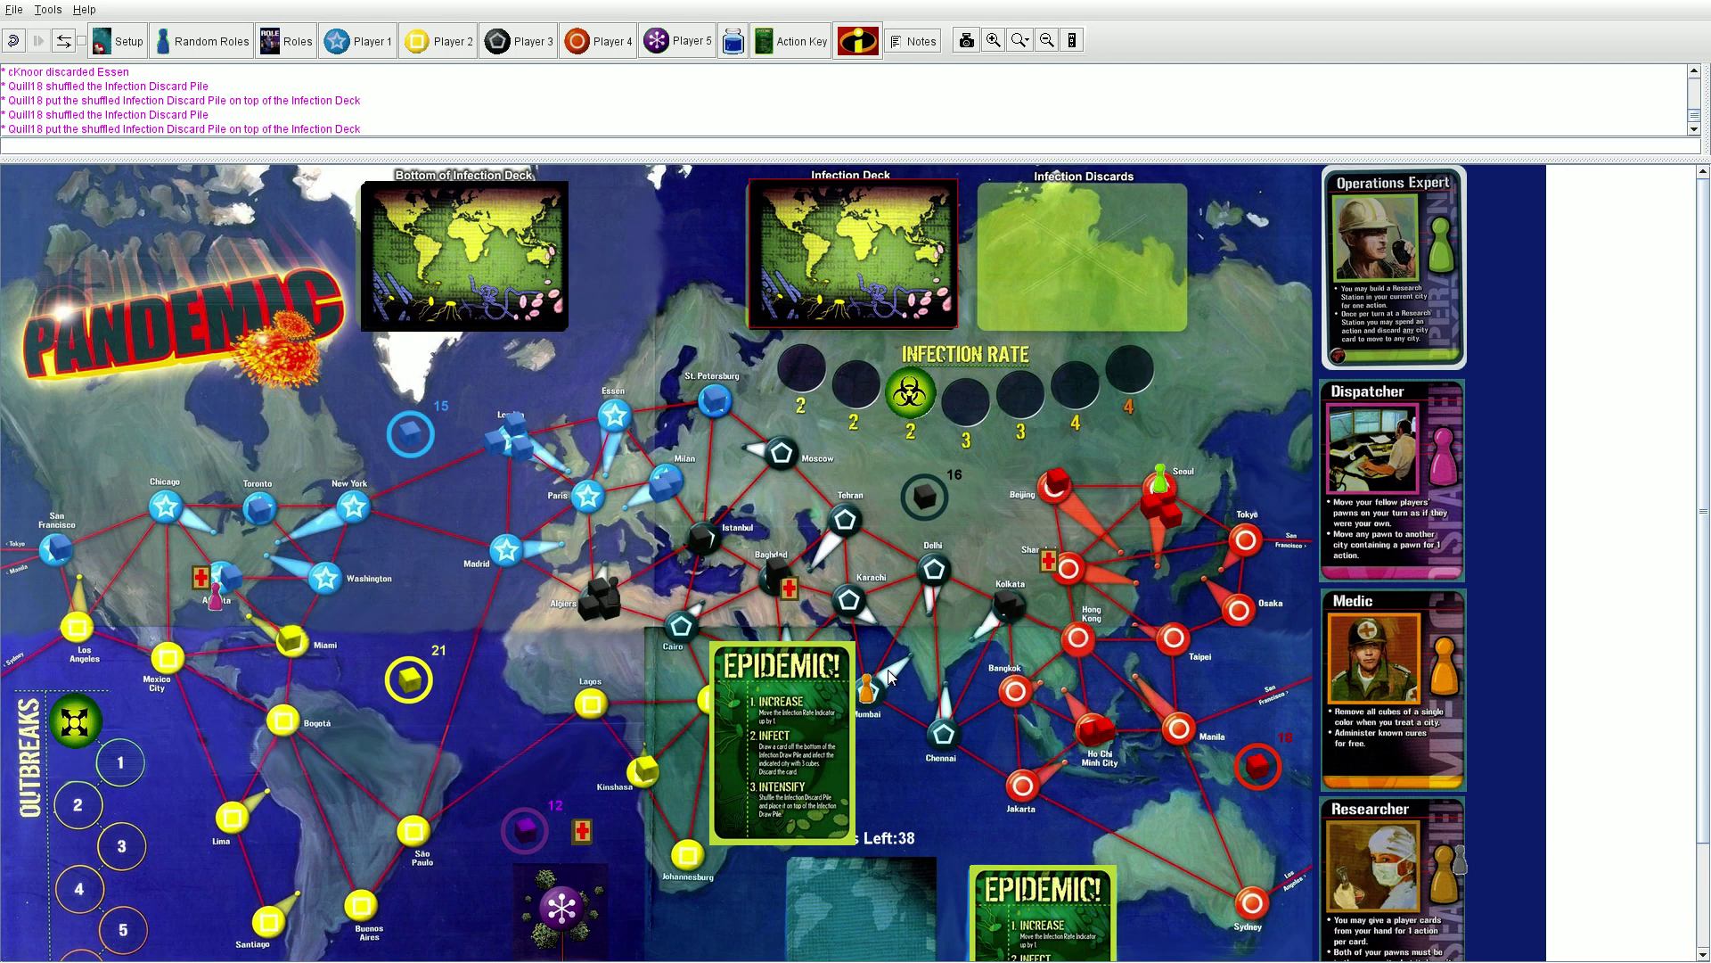
{"action": "scroll", "coordinate": [890, 675], "scroll_direction": "down", "scroll_amount": 3}
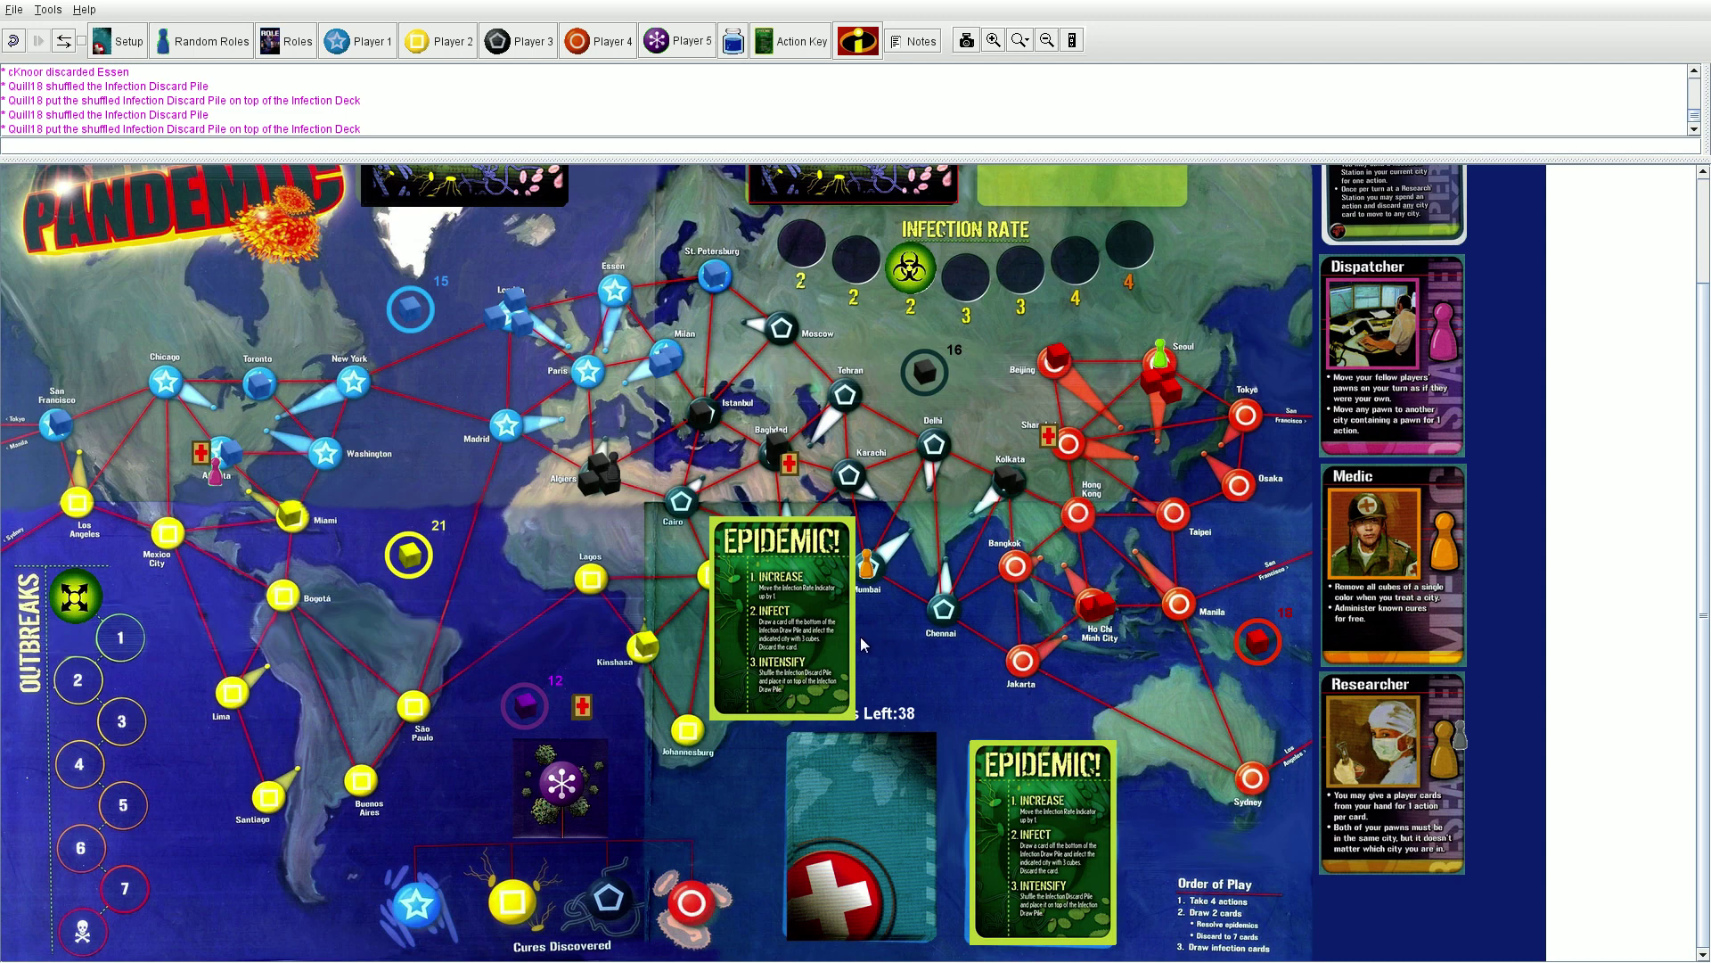
Discard the Epidemic card onto the Epidemic pile, then review Player 2's five-card hand.
{"action": "left_click_drag", "start_coordinate": [846, 635], "coordinate": [1091, 853]}
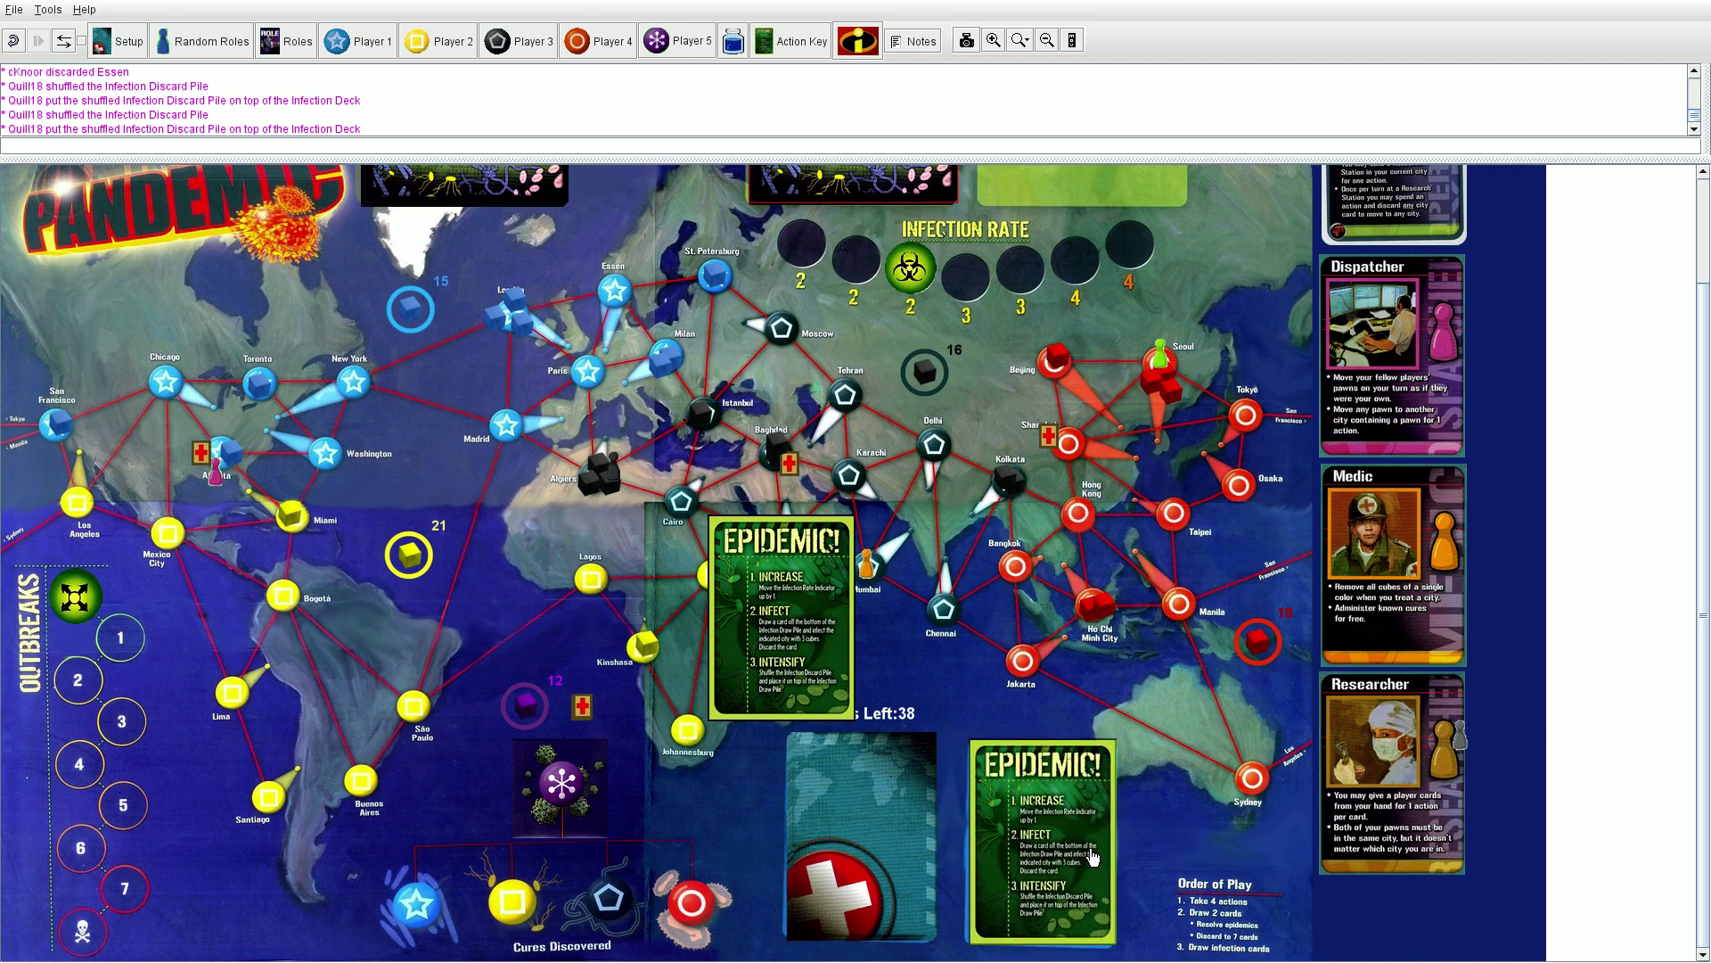
{"action": "left_click", "coordinate": [449, 41]}
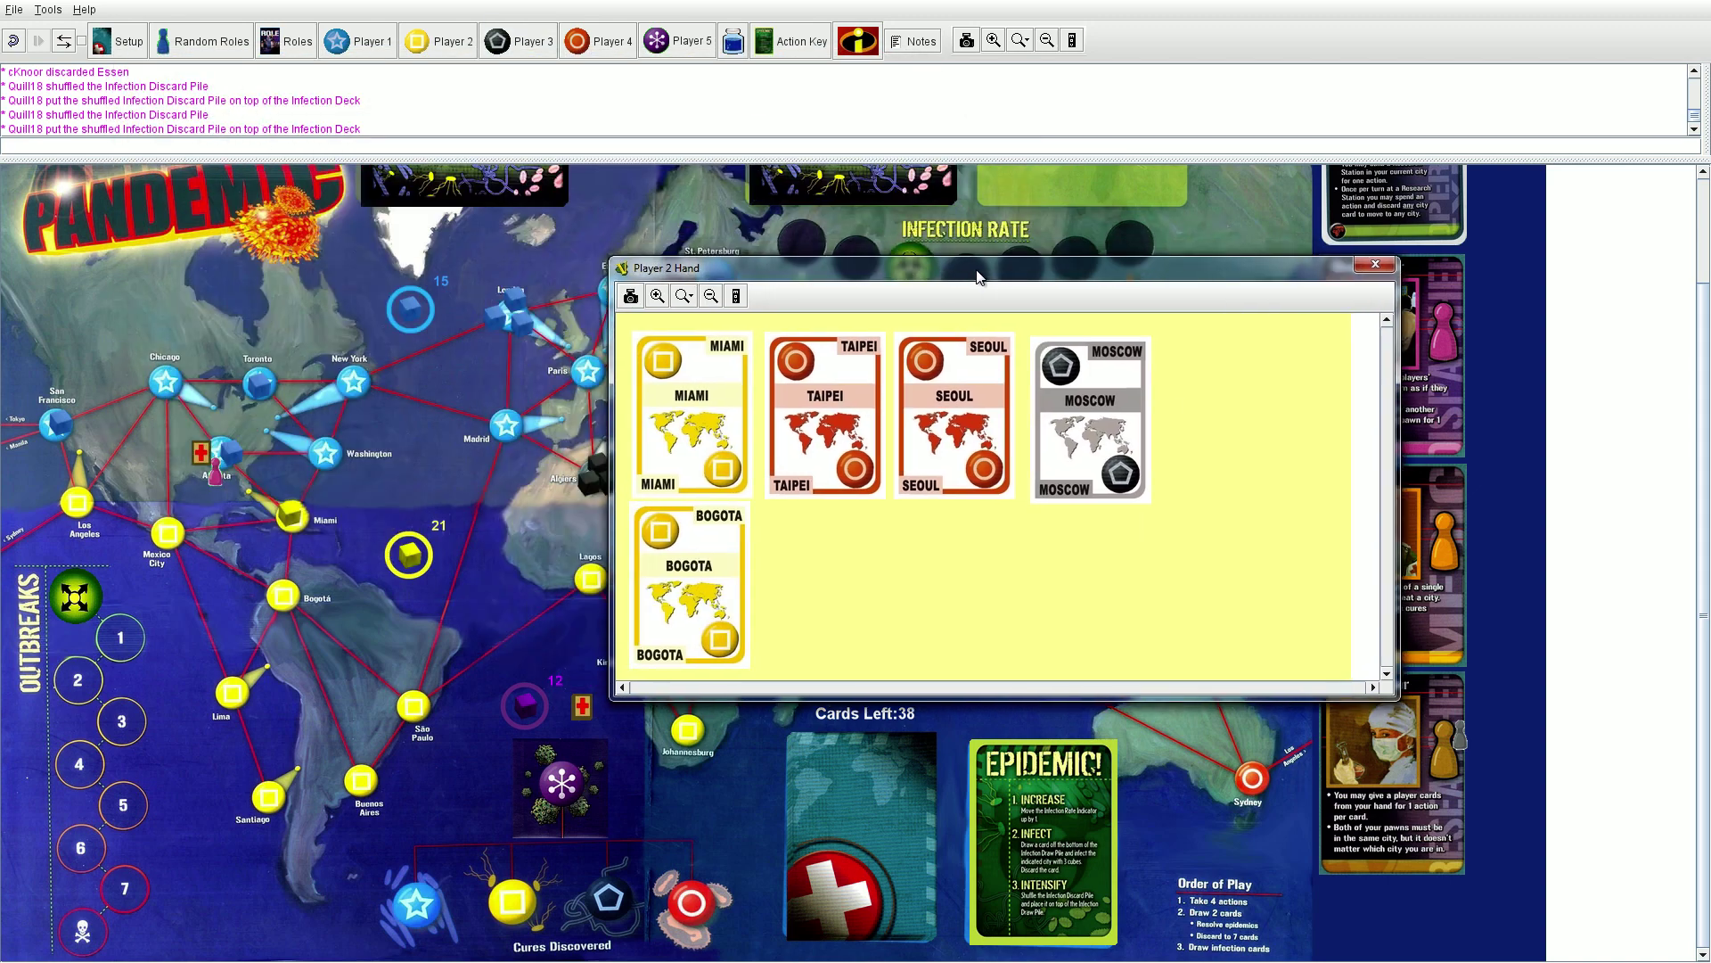
{"action": "left_click_drag", "start_coordinate": [483, 71], "coordinate": [1050, 273]}
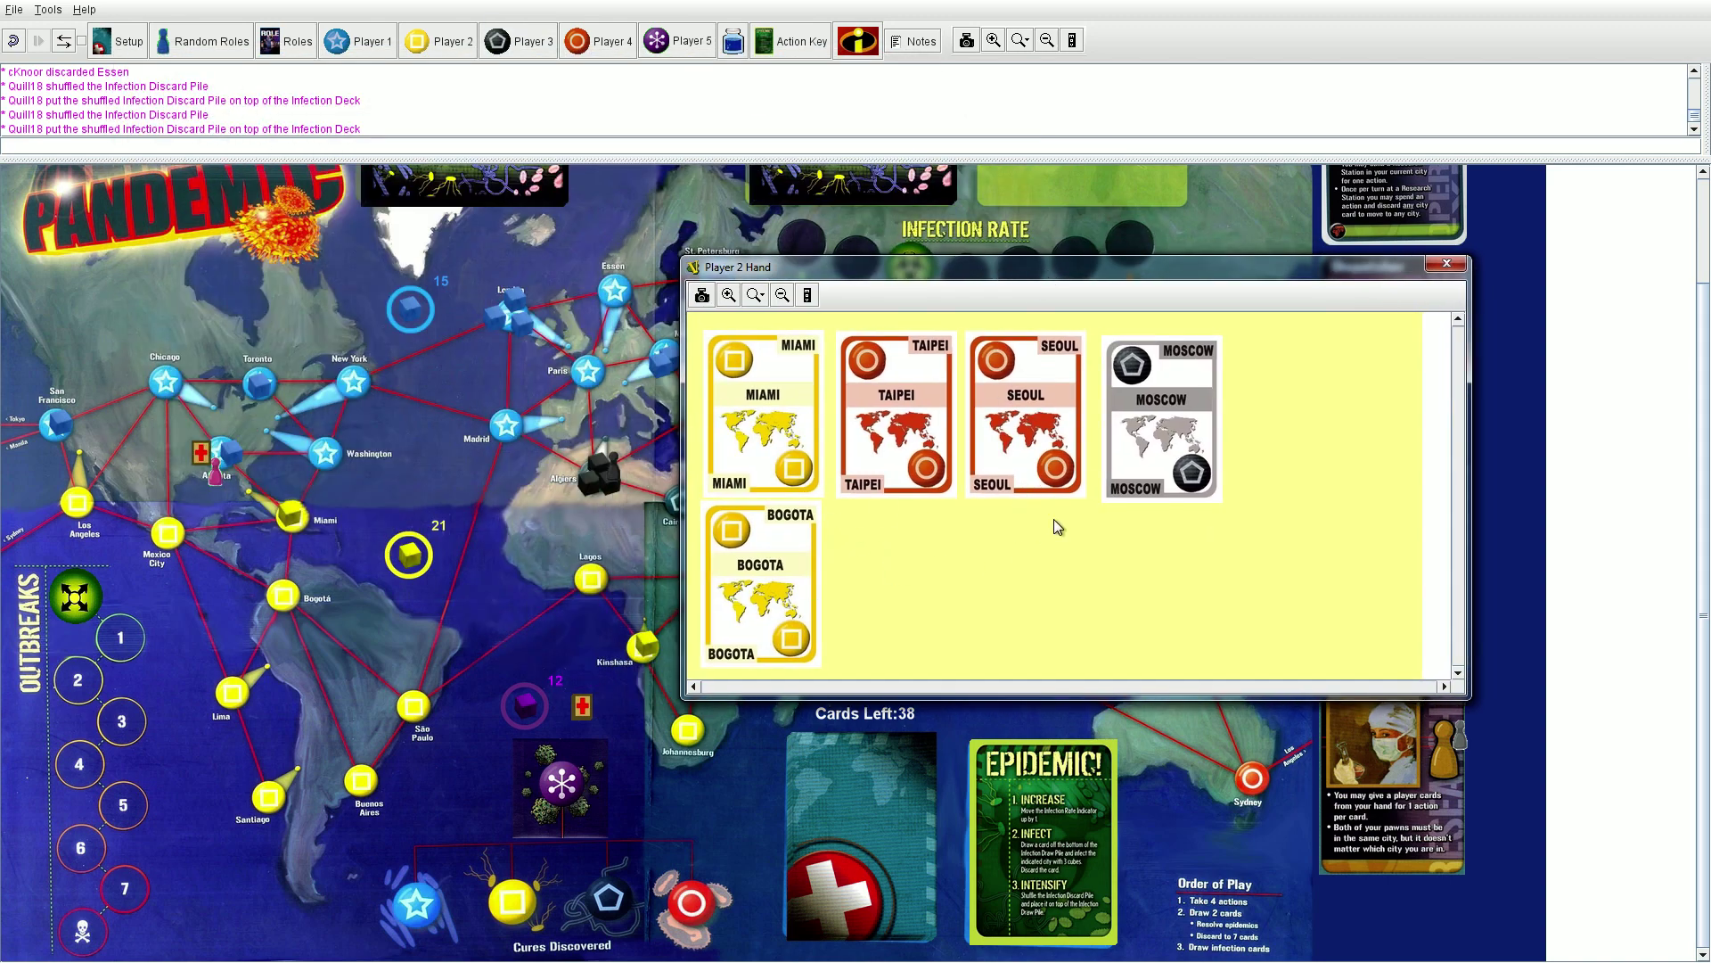
{"action": "left_click", "coordinate": [1450, 271]}
{"action": "left_click", "coordinate": [1448, 267]}
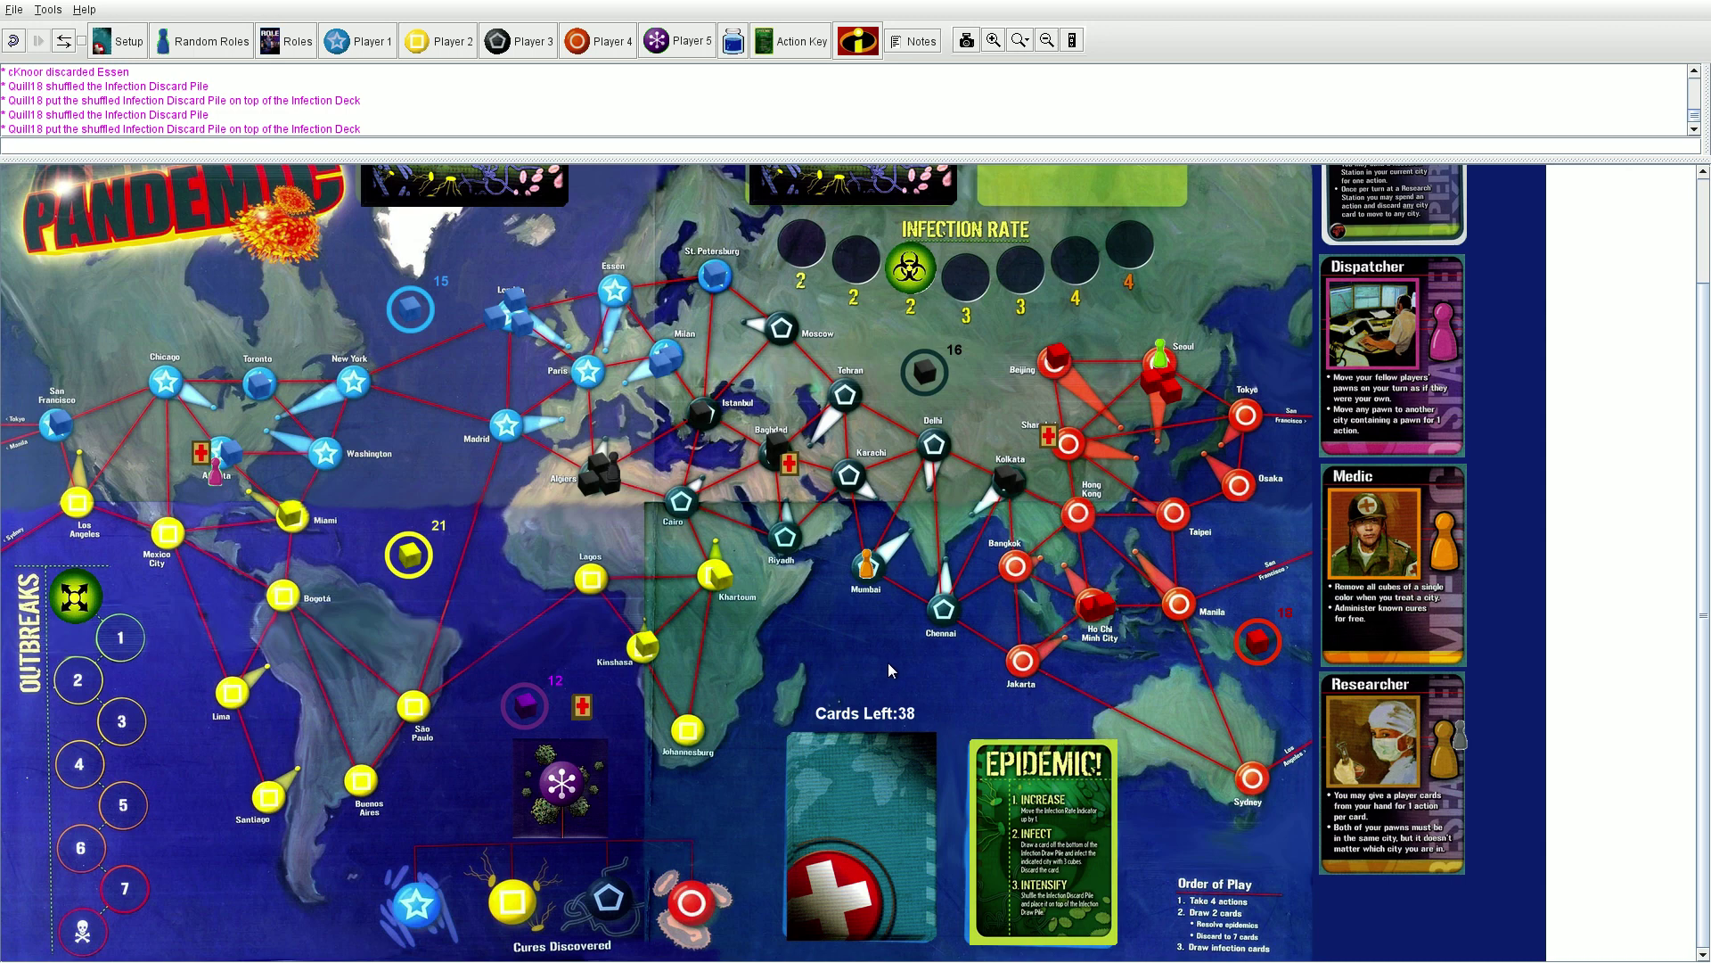
{"action": "scroll", "coordinate": [886, 663], "scroll_direction": "up", "scroll_amount": 3}
Move the Kolkata and Ho Chi Minh City infection cards to the discards, then cube Kolkata.
{"action": "mouse_move", "coordinate": [845, 268]}
{"action": "left_mouse_down"}
{"action": "mouse_move", "coordinate": [851, 511]}
{"action": "mouse_move", "coordinate": [1128, 472]}
{"action": "left_mouse_up"}
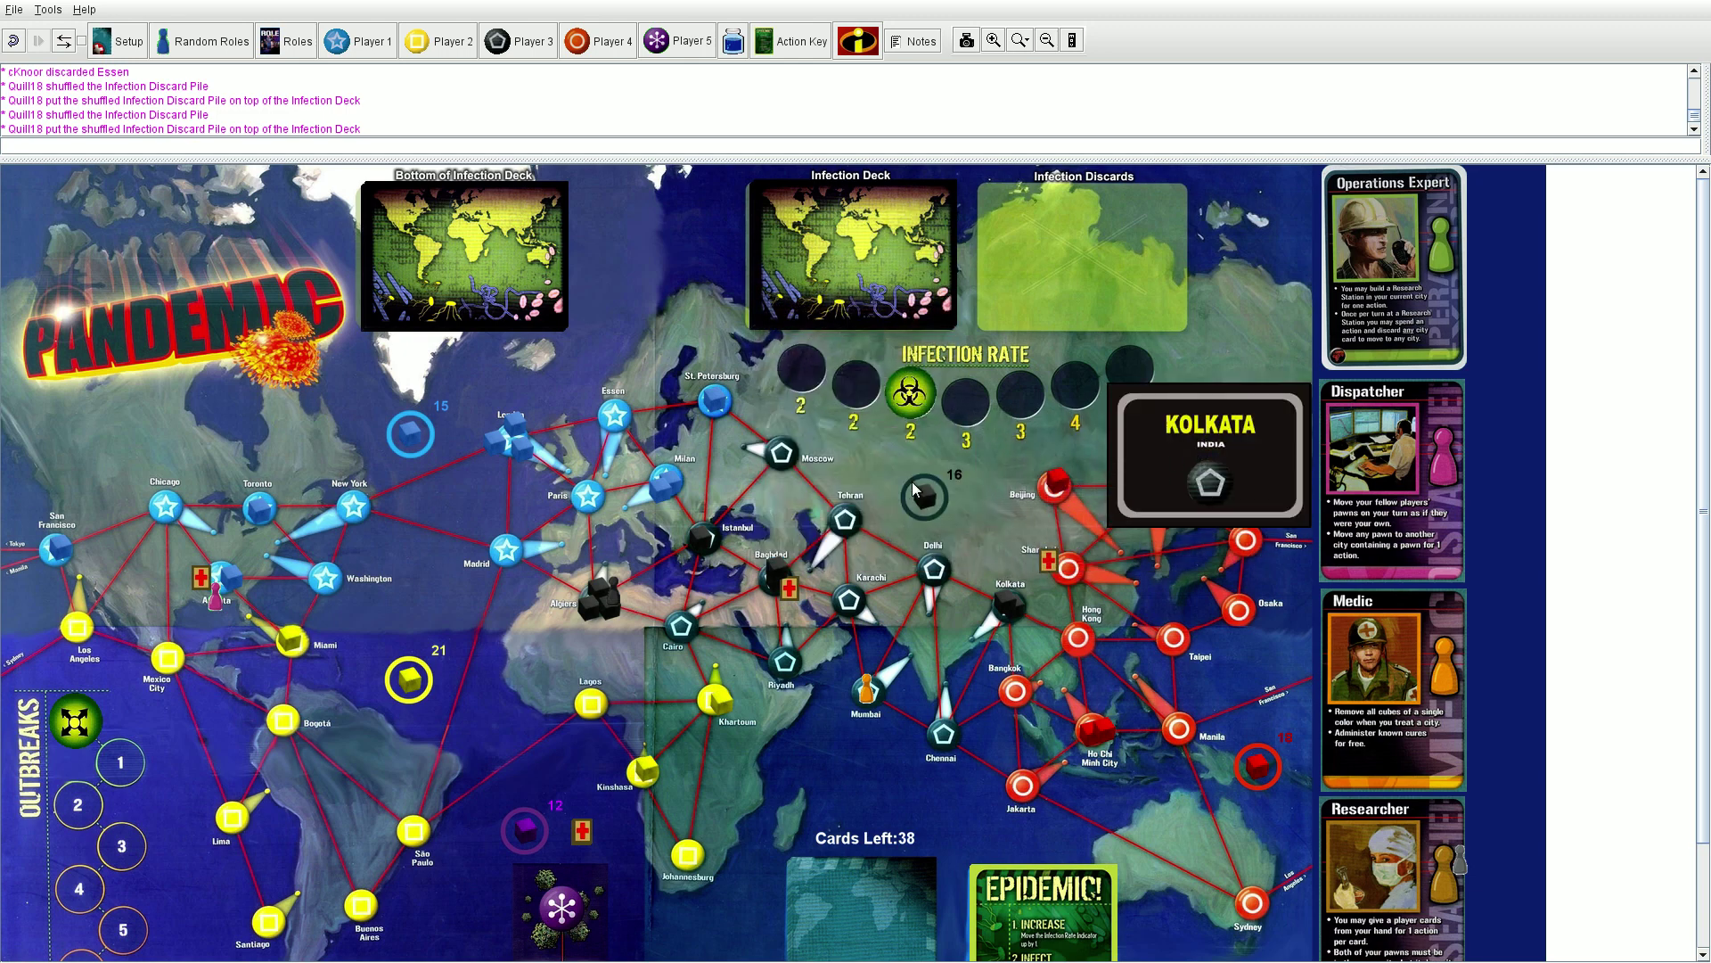
{"action": "left_click_drag", "start_coordinate": [876, 298], "coordinate": [1010, 494]}
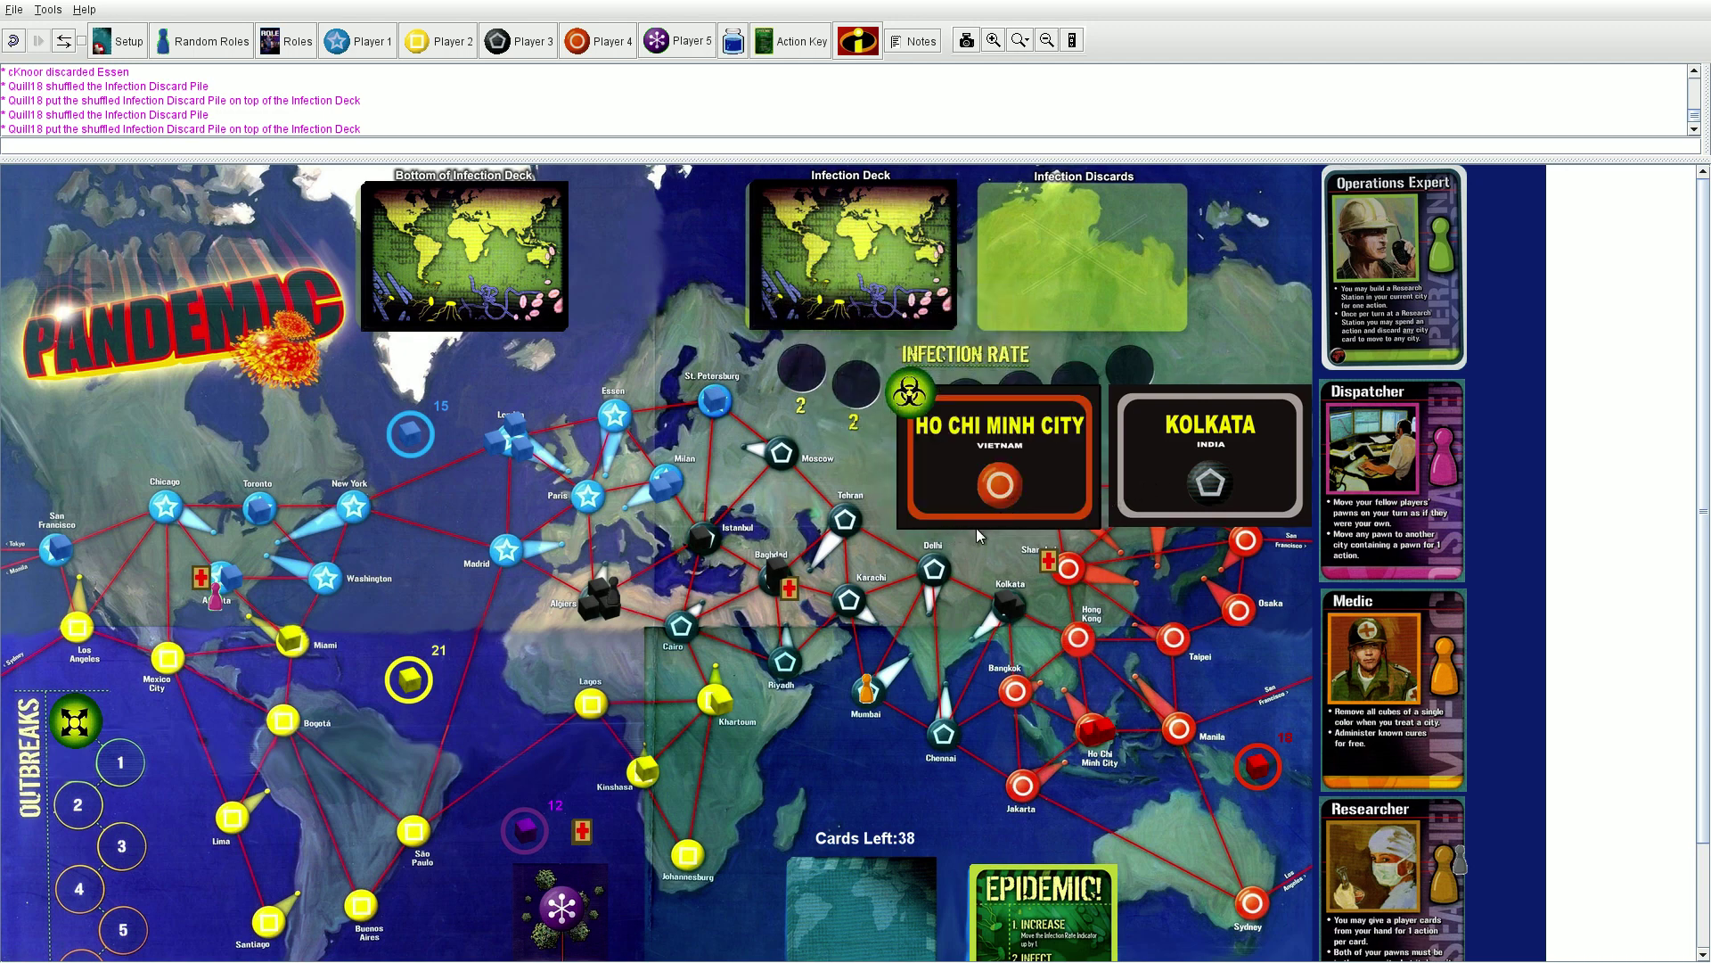
{"action": "scroll", "coordinate": [876, 519], "scroll_direction": "down", "scroll_amount": 3}
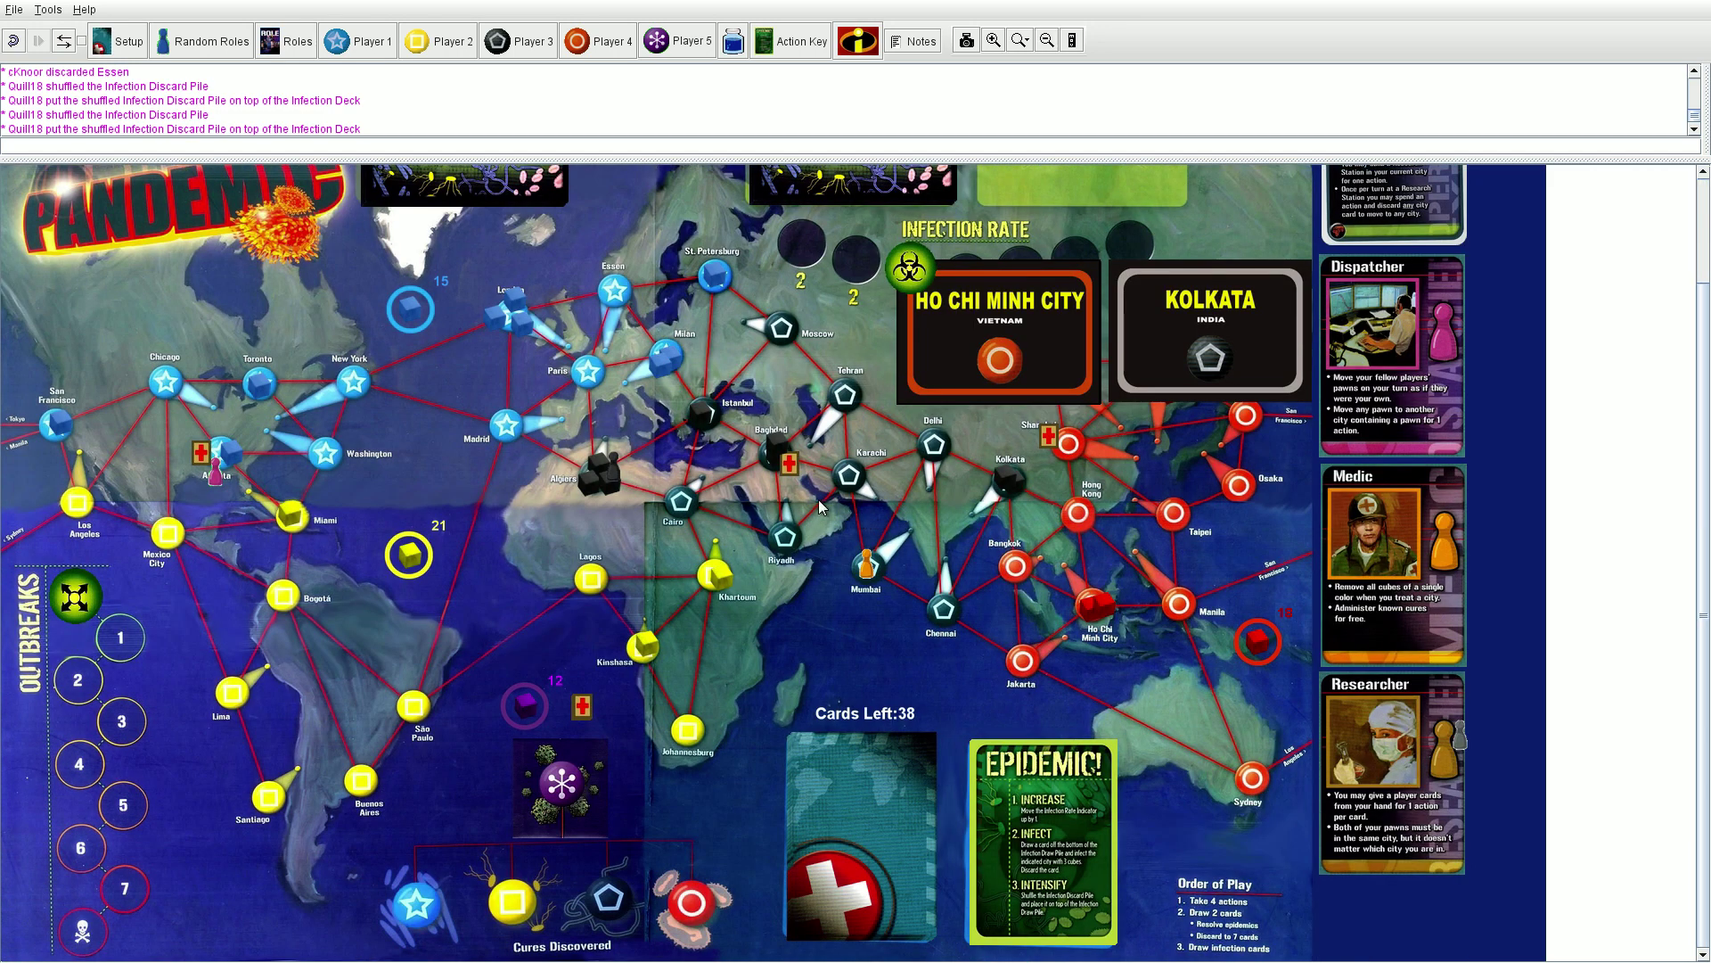
{"action": "scroll", "coordinate": [819, 508], "scroll_direction": "up", "scroll_amount": 2}
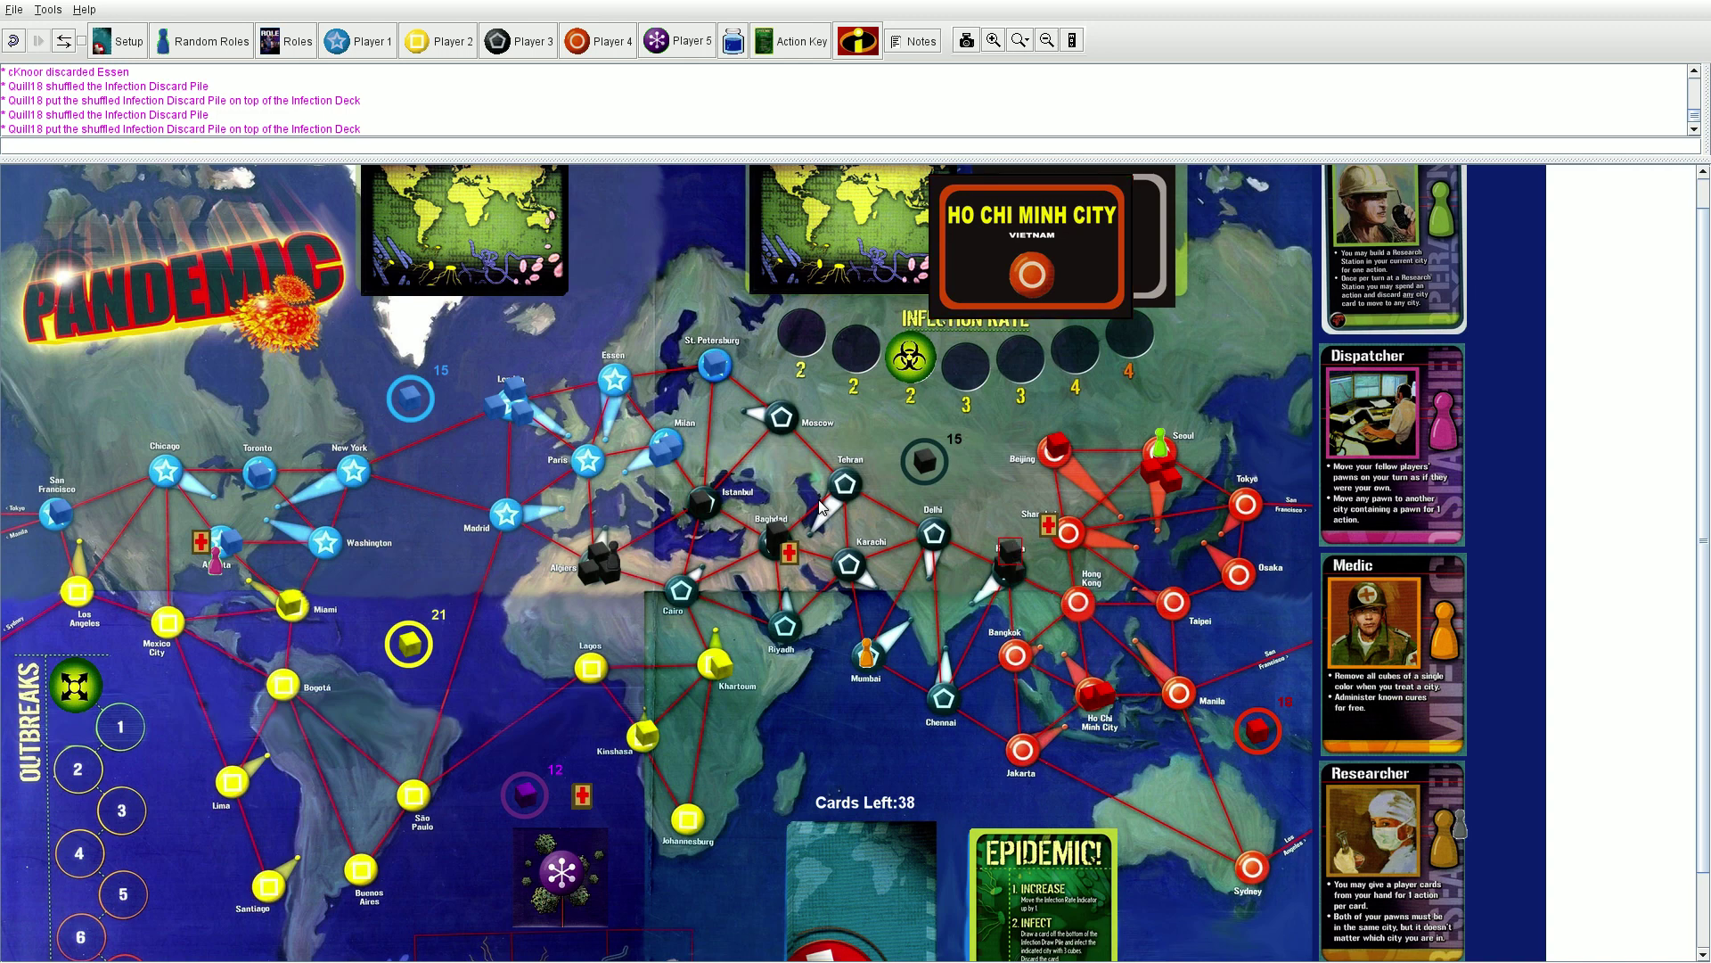
{"action": "scroll", "coordinate": [820, 506], "scroll_direction": "up", "scroll_amount": 1}
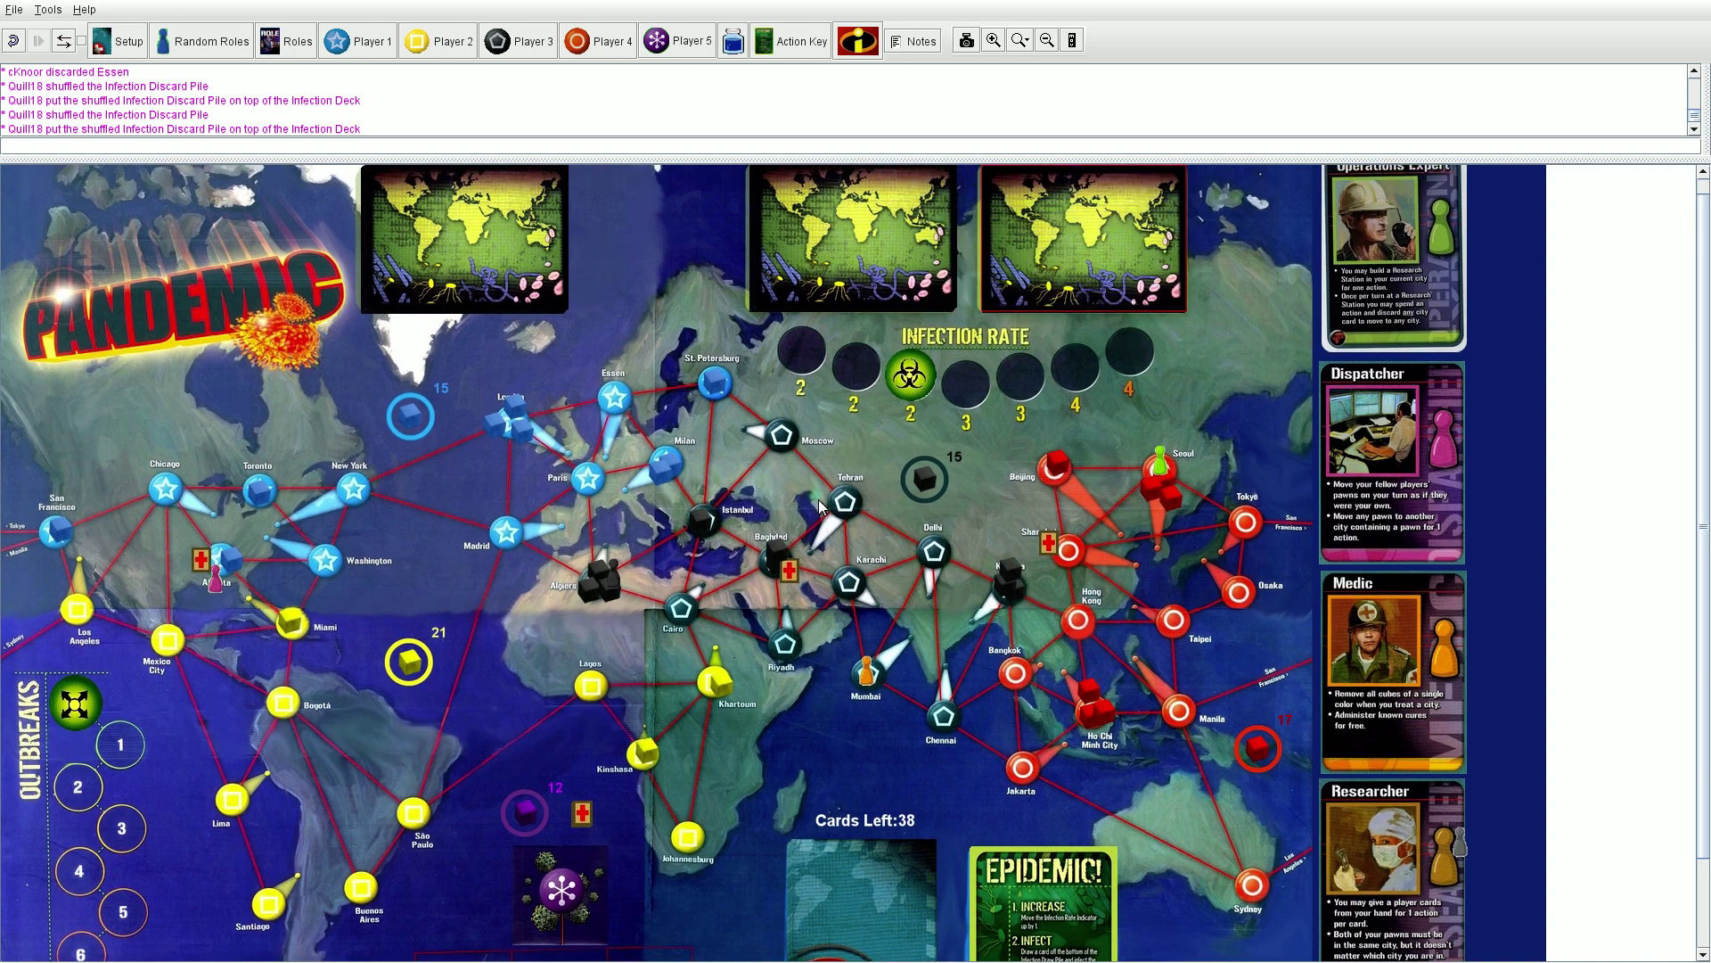
{"action": "left_click_drag", "start_coordinate": [1010, 575], "coordinate": [1005, 605]}
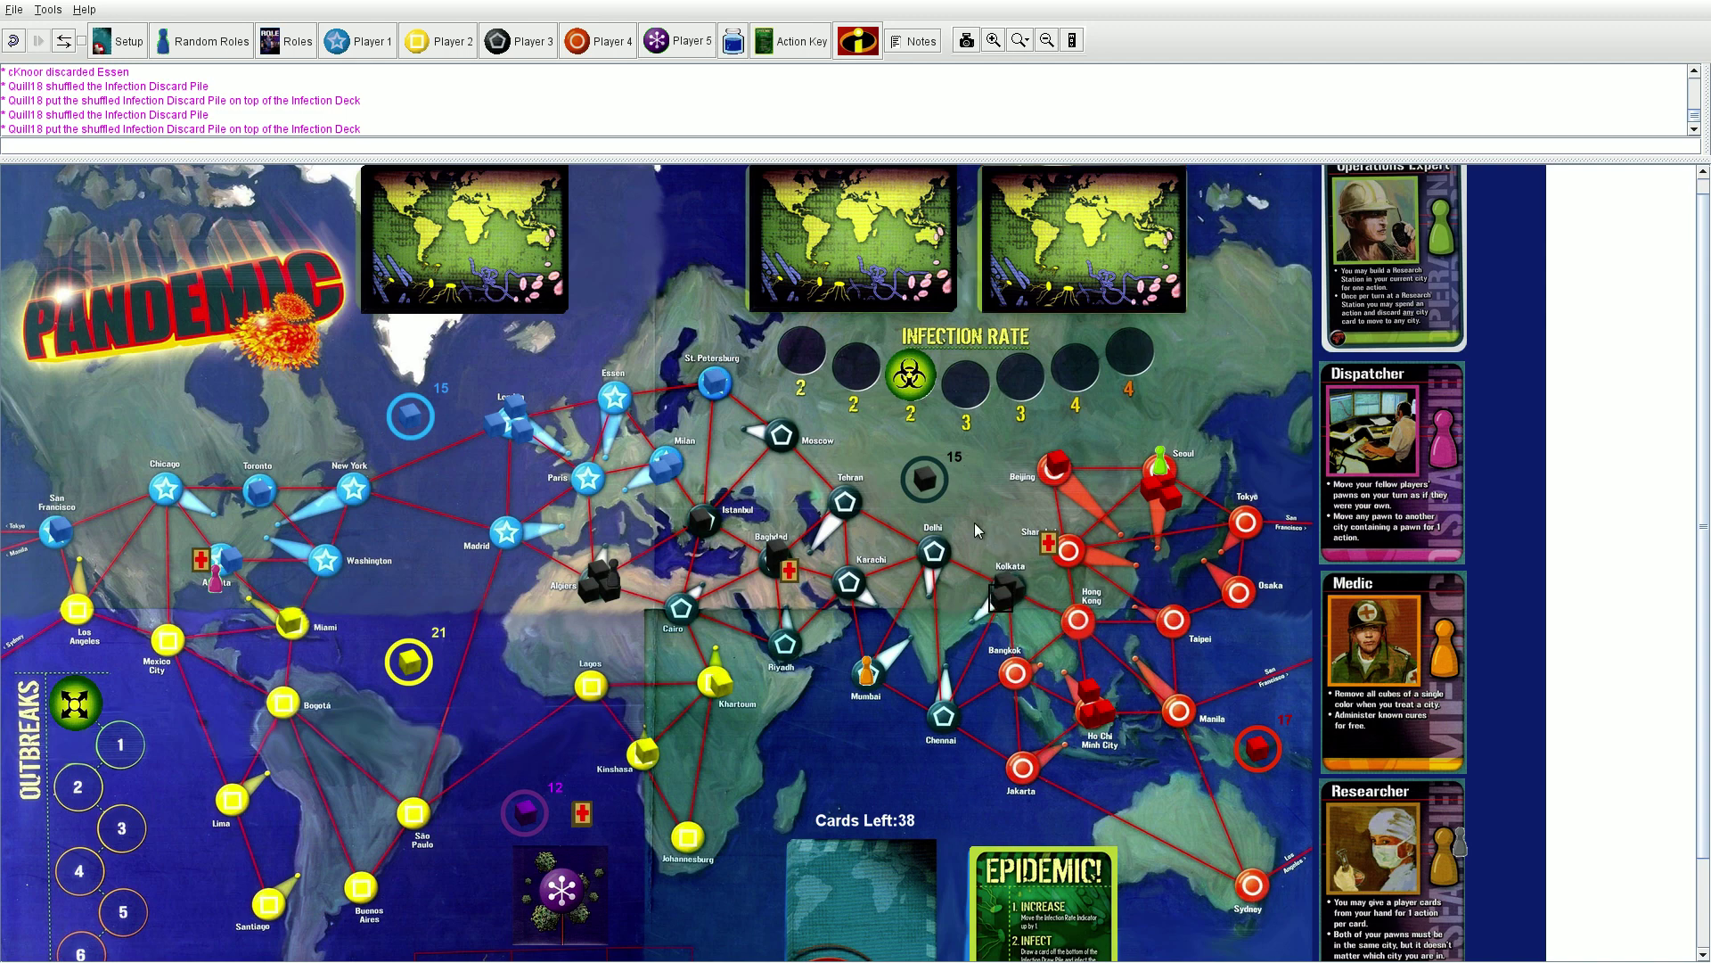
{"action": "scroll", "coordinate": [972, 523], "scroll_direction": "down", "scroll_amount": 4}
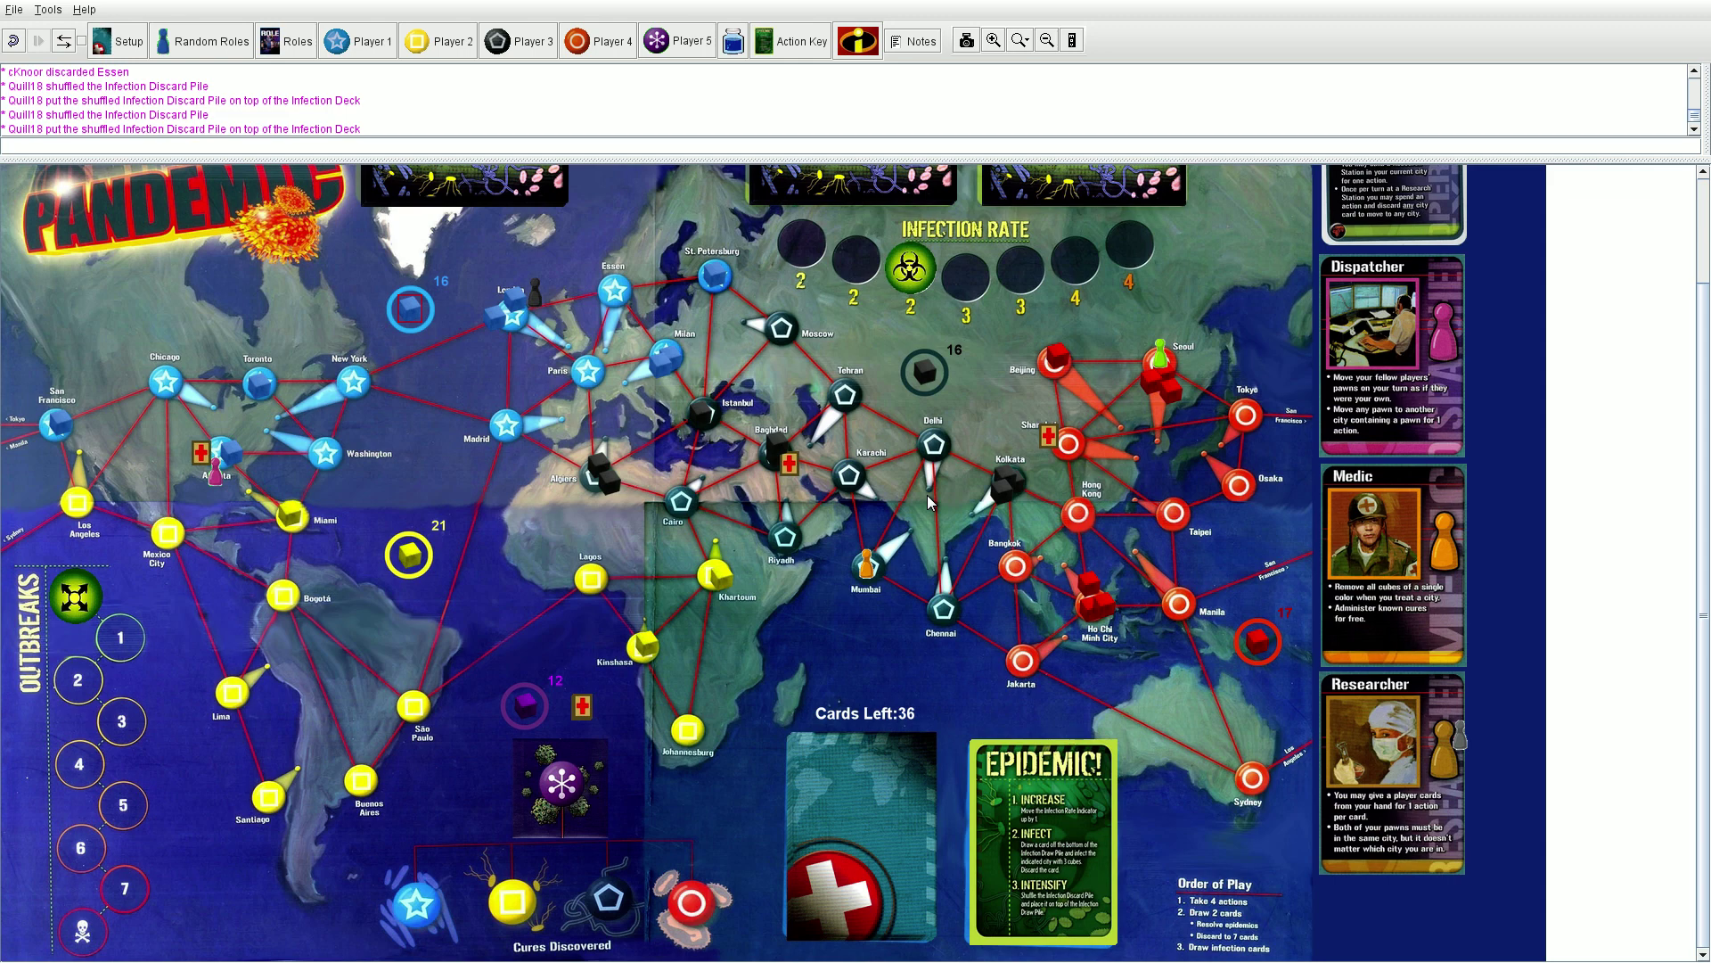
In Player 2's hand, move the Seoul card below Taipei, then close the hand.
{"action": "left_click", "coordinate": [442, 40]}
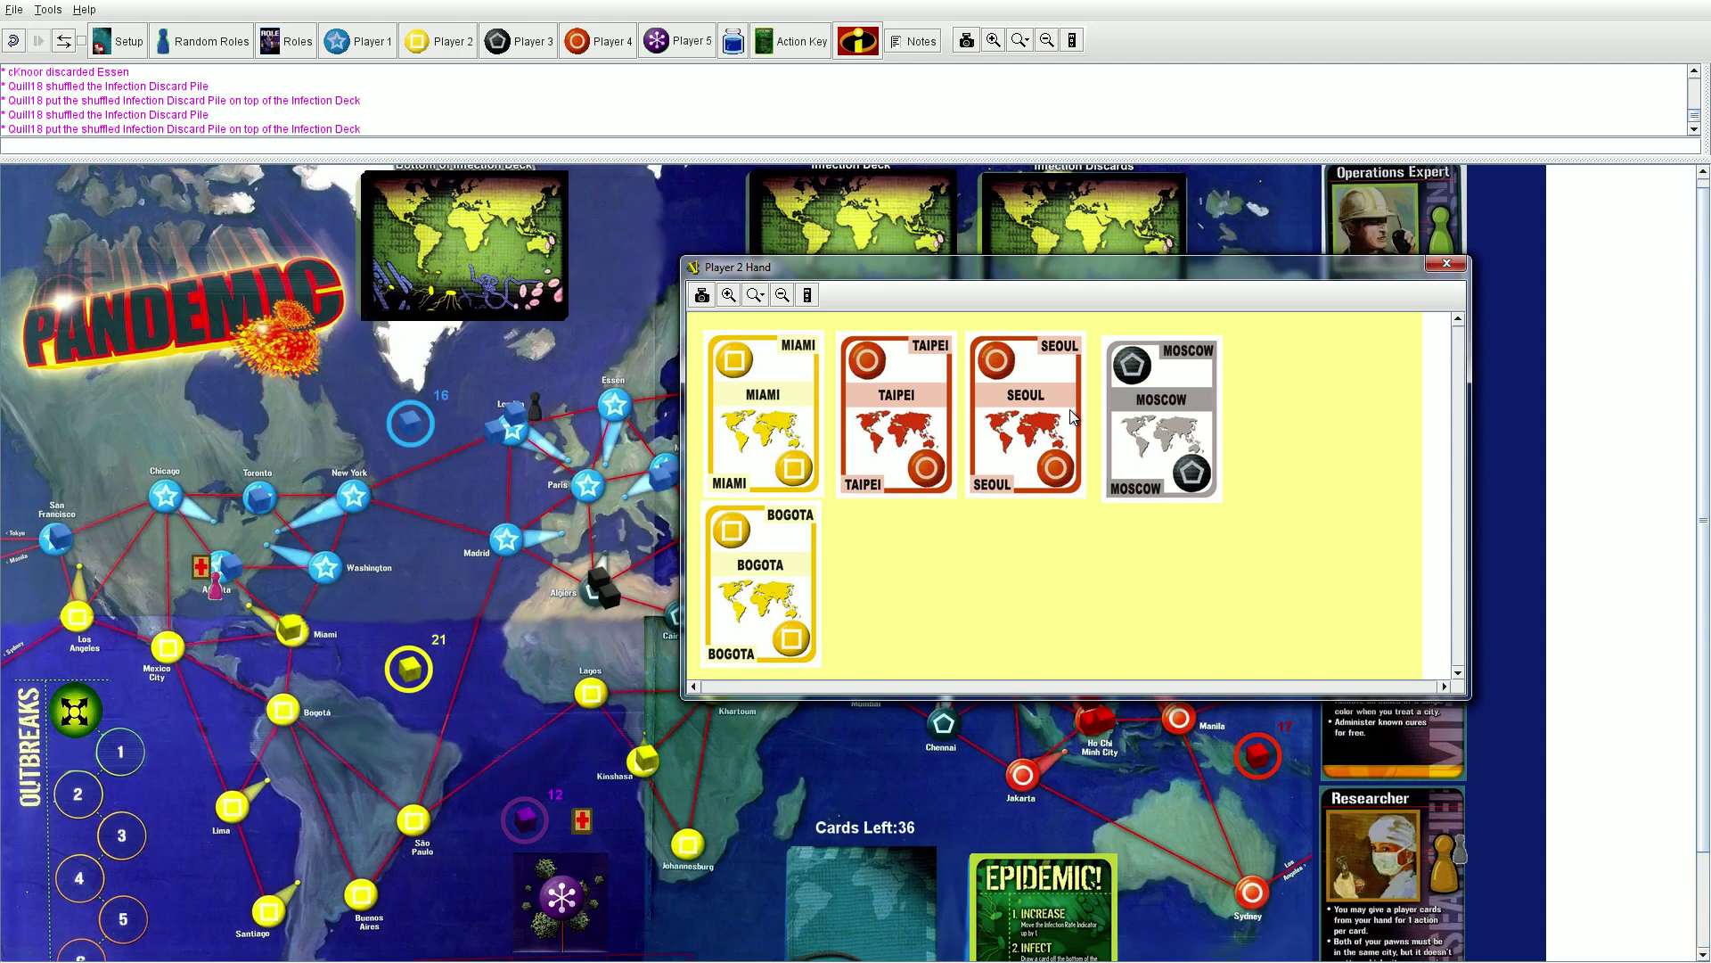
{"action": "left_click_drag", "start_coordinate": [1031, 455], "coordinate": [911, 608]}
{"action": "left_click_drag", "start_coordinate": [1138, 455], "coordinate": [1036, 455]}
{"action": "left_click", "coordinate": [1447, 264]}
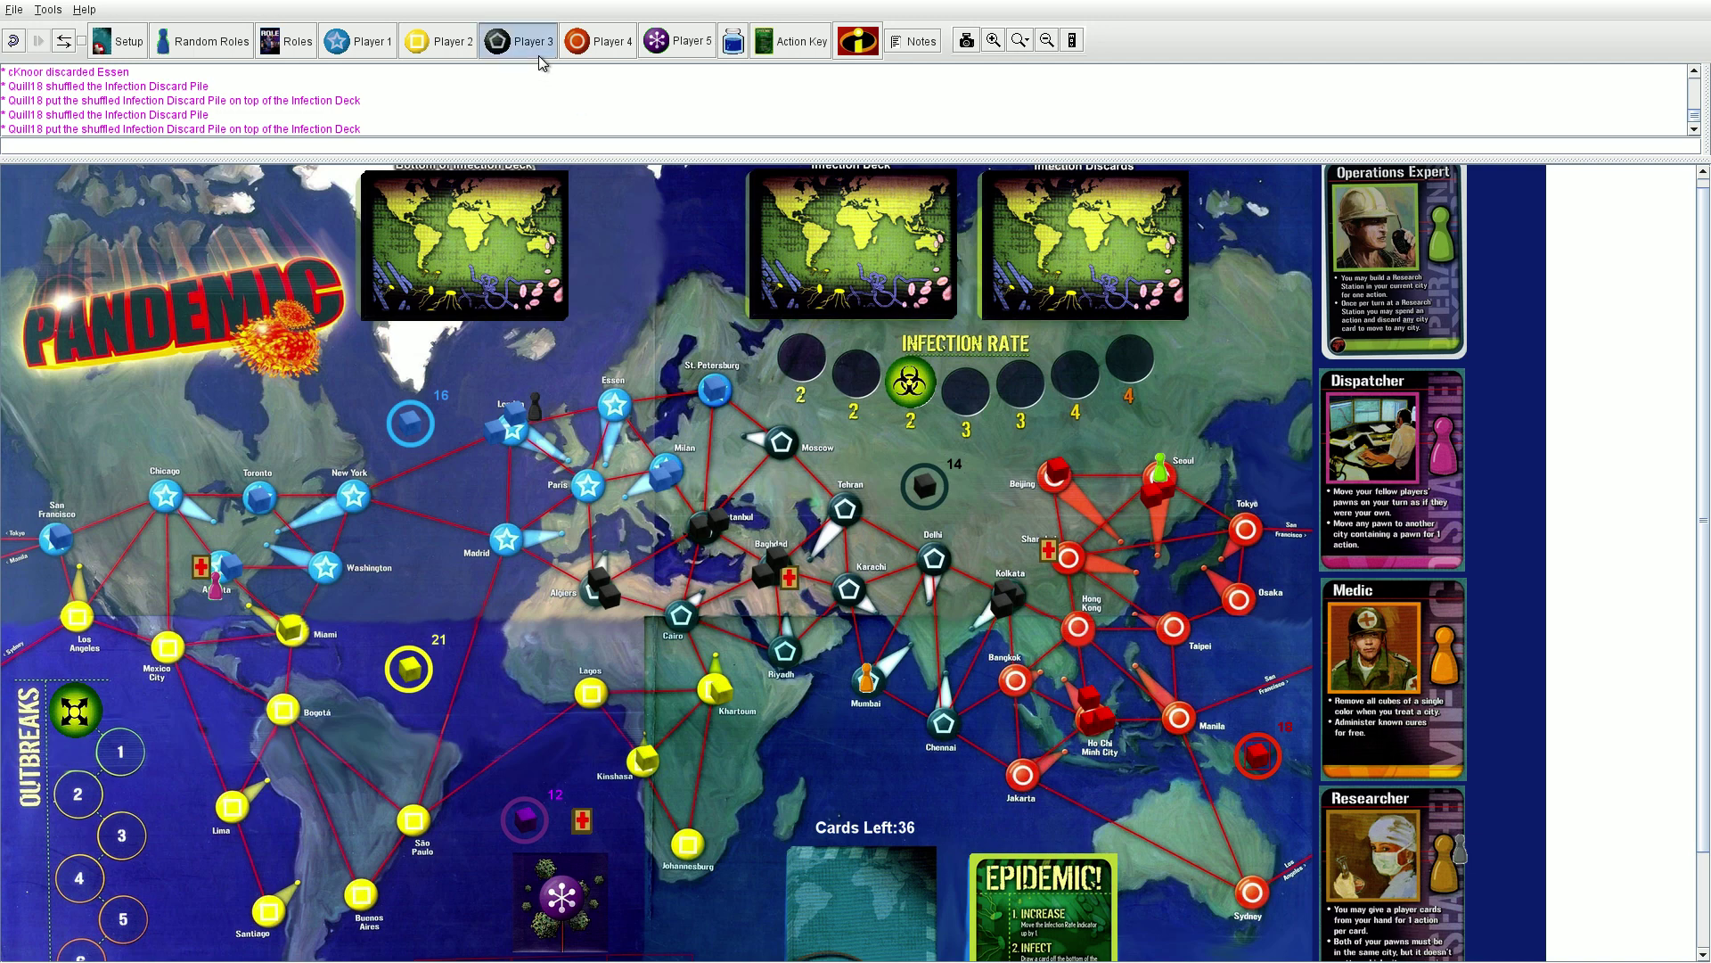
View Player 3's hand, then reopen Player 2's hand, park it top-left, and close it.
{"action": "left_click", "coordinate": [522, 40]}
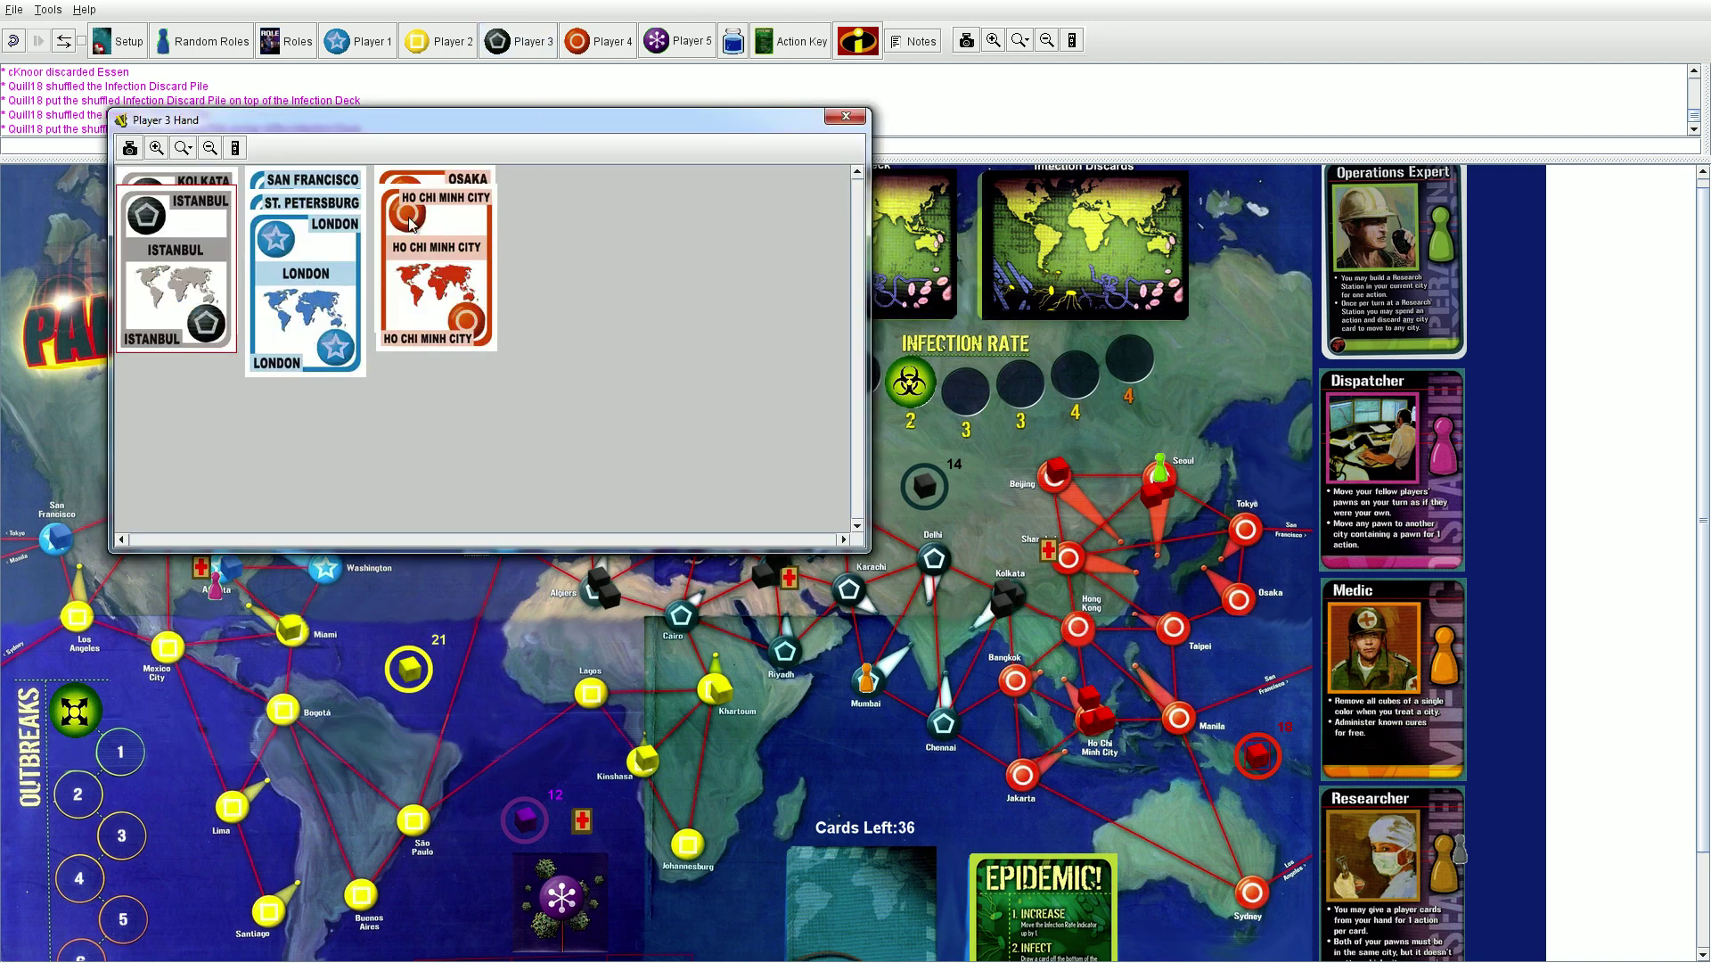
{"action": "left_click", "coordinate": [843, 125]}
{"action": "left_click", "coordinate": [448, 41]}
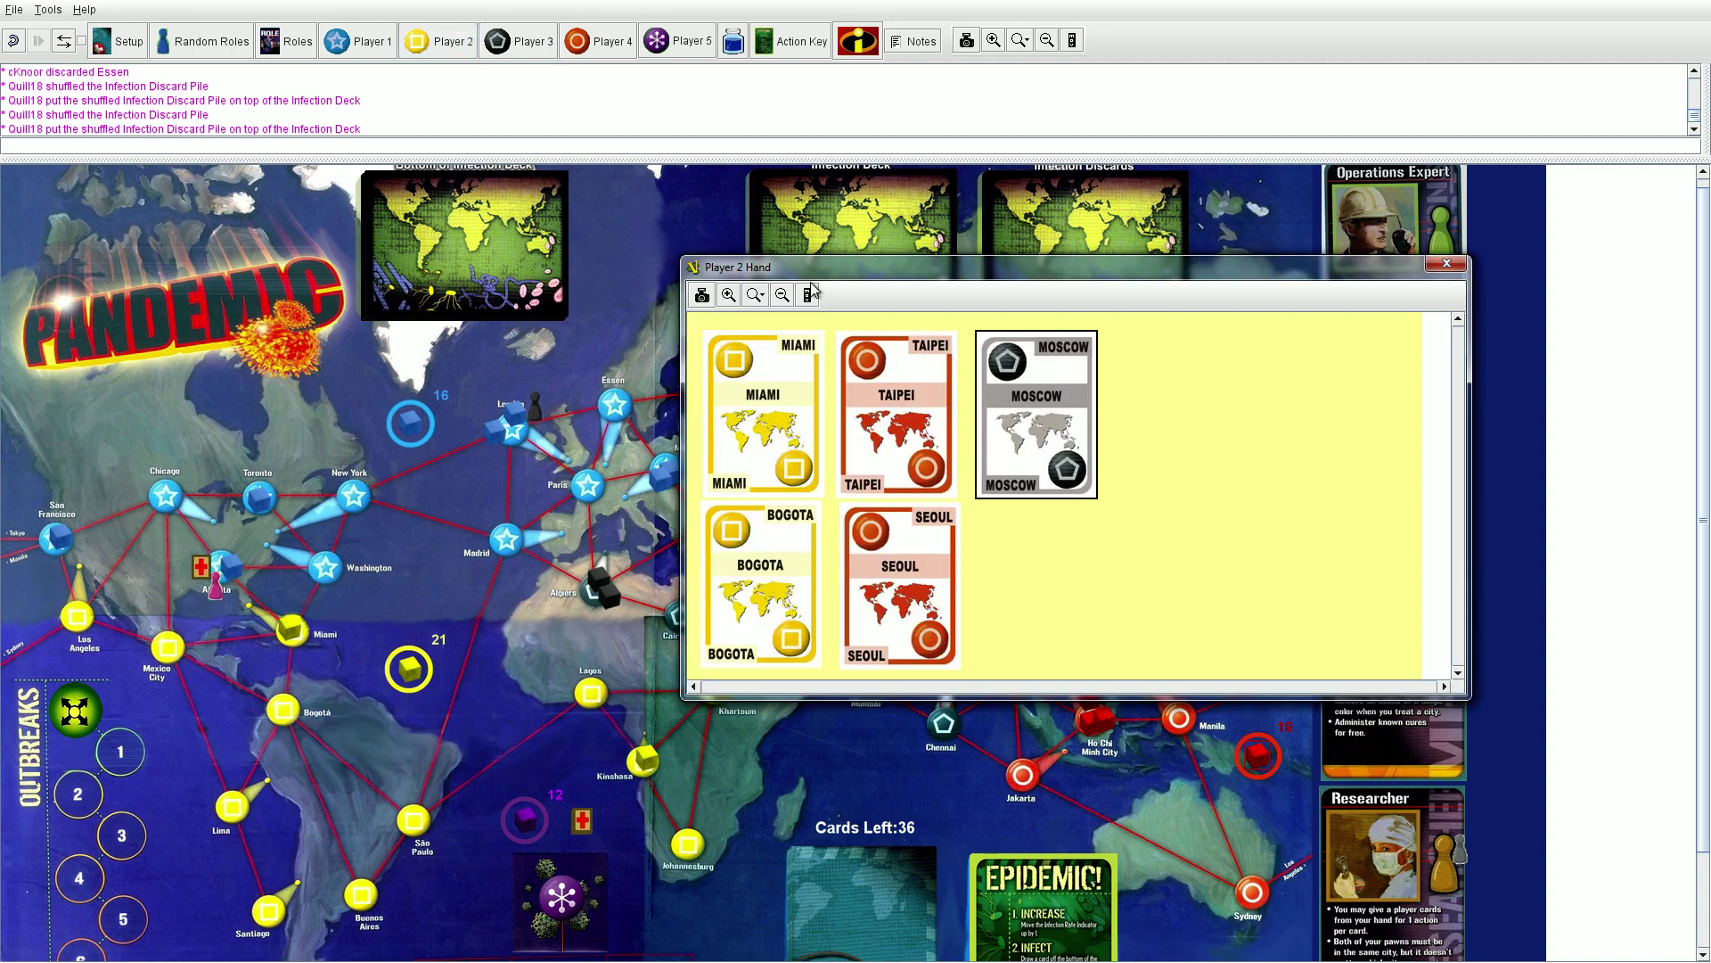
{"action": "left_click_drag", "start_coordinate": [893, 267], "coordinate": [298, 157]}
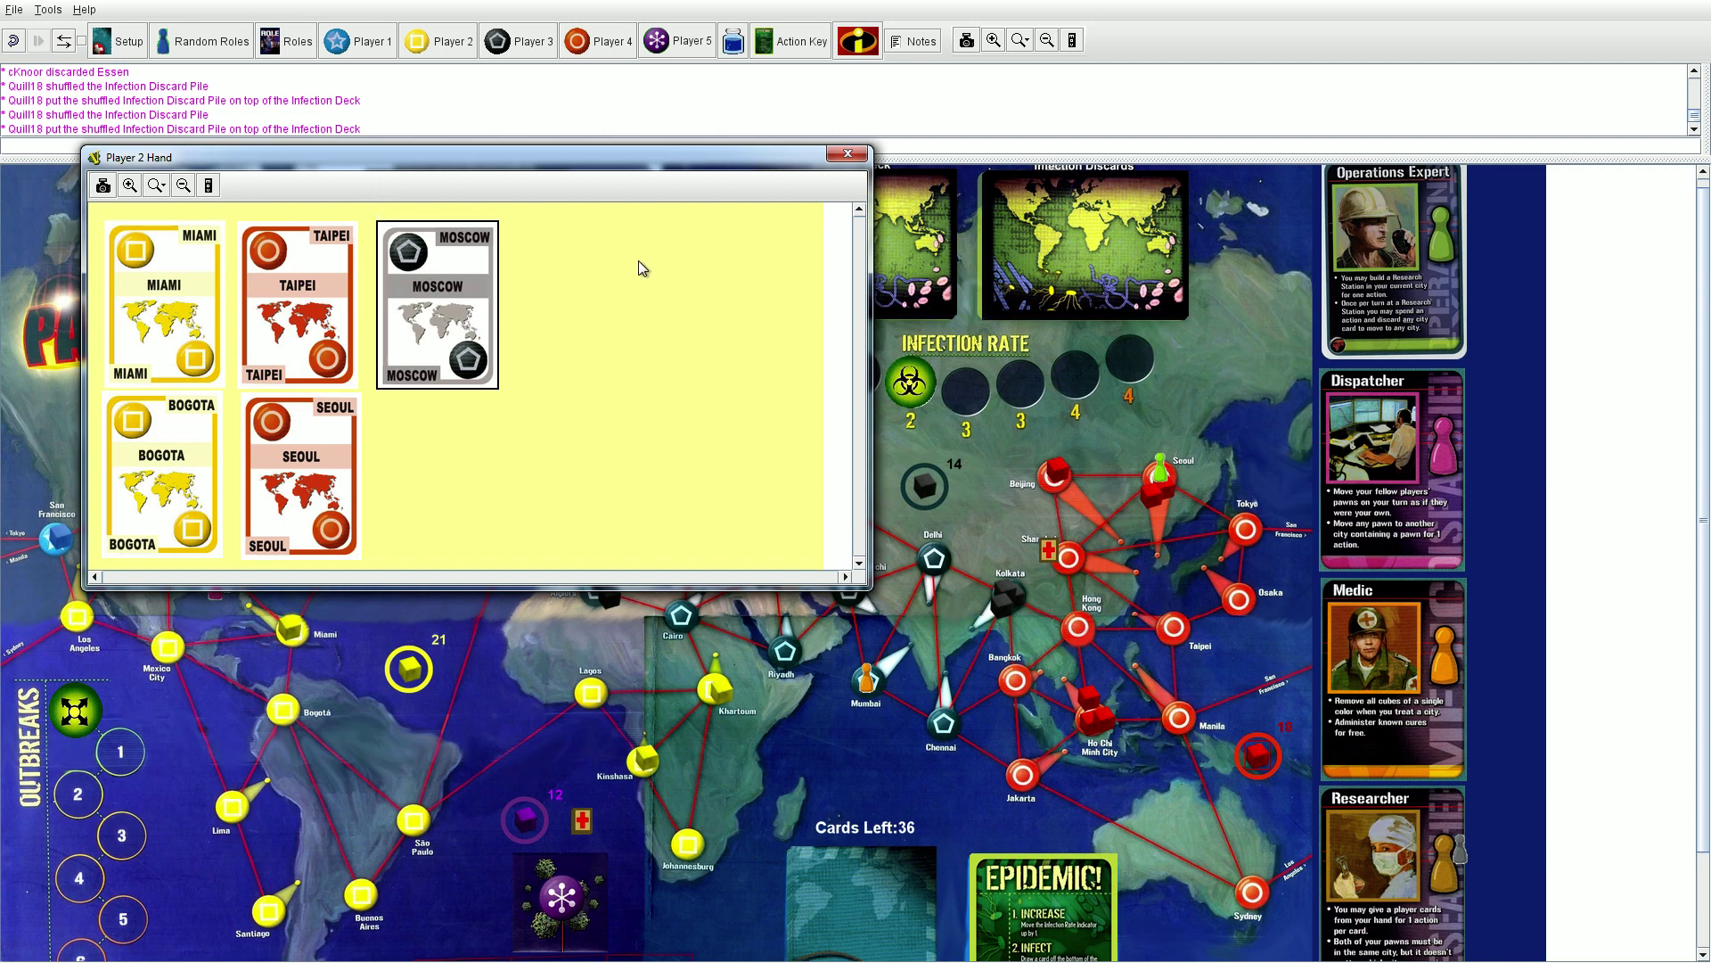
{"action": "left_click_drag", "start_coordinate": [595, 158], "coordinate": [676, 20]}
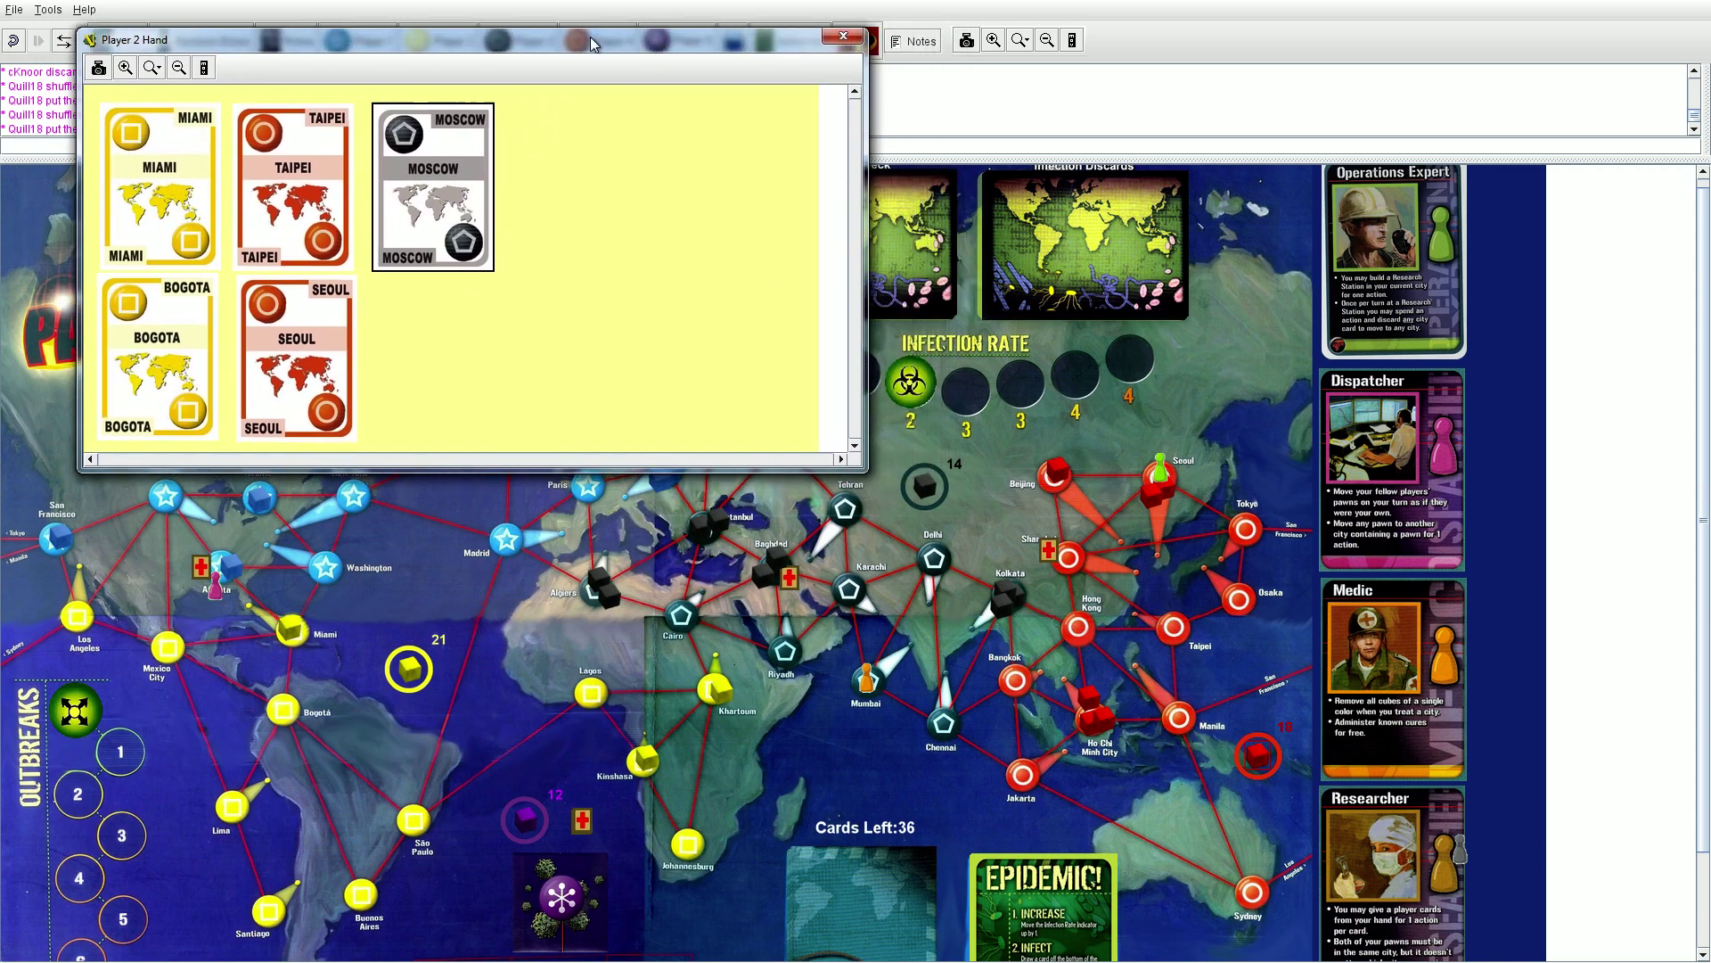
{"action": "left_click_drag", "start_coordinate": [675, 18], "coordinate": [596, 33]}
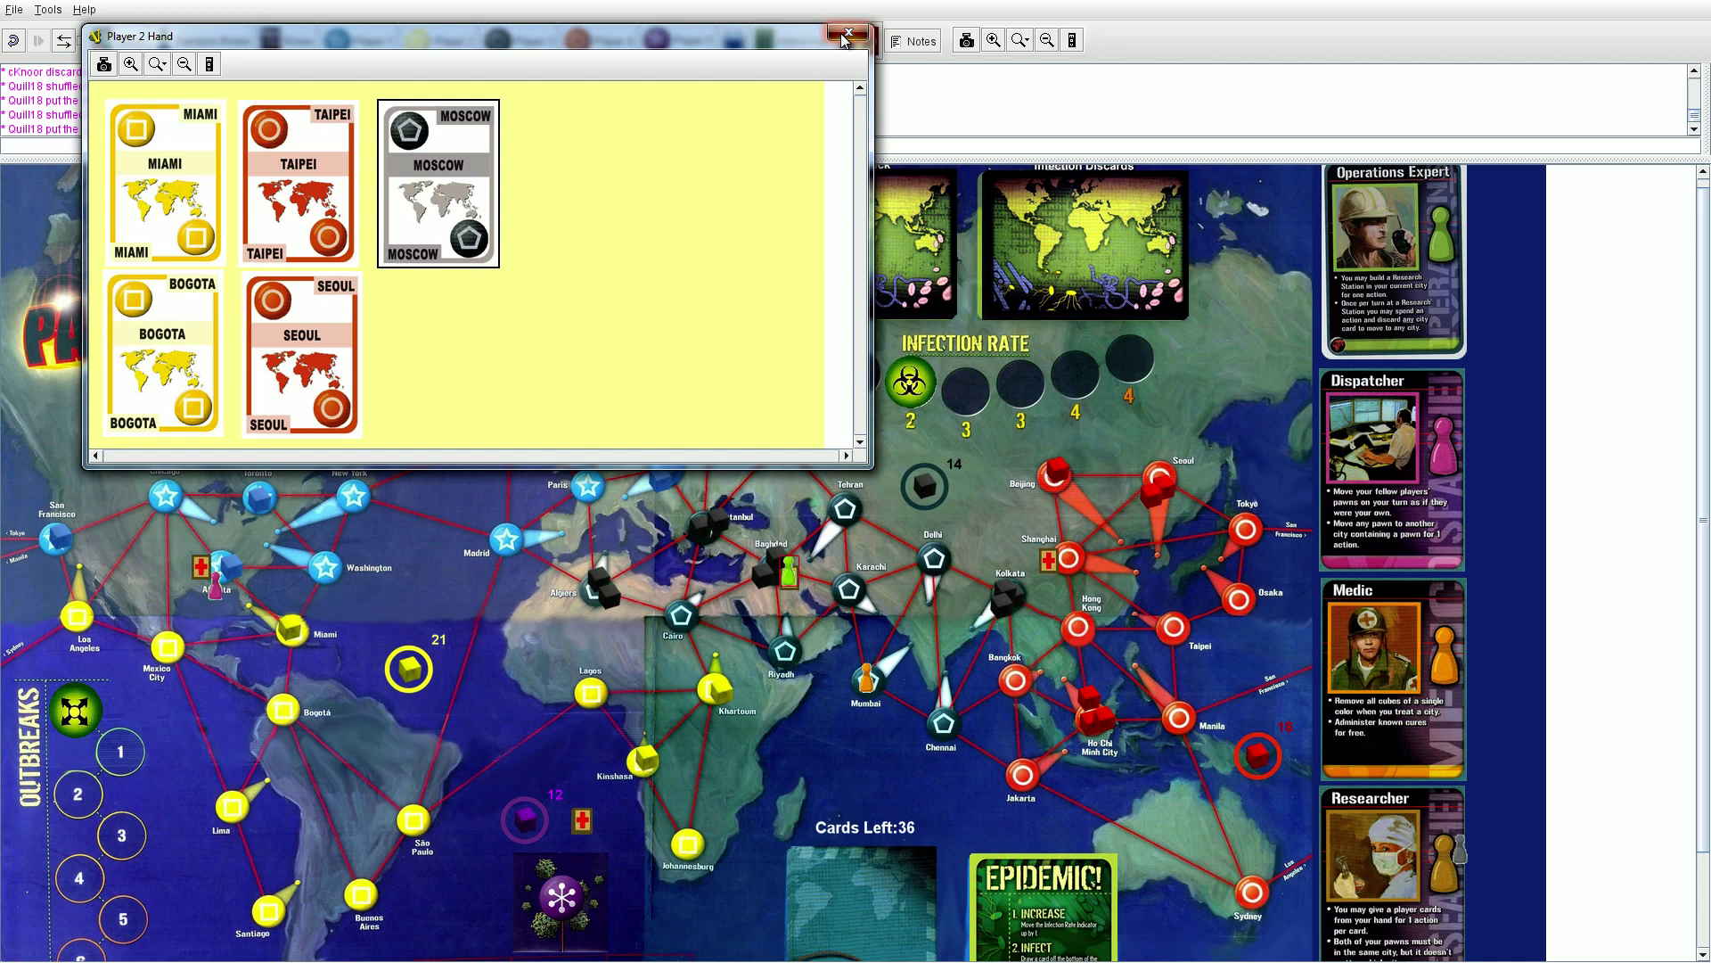
{"action": "left_click", "coordinate": [848, 35]}
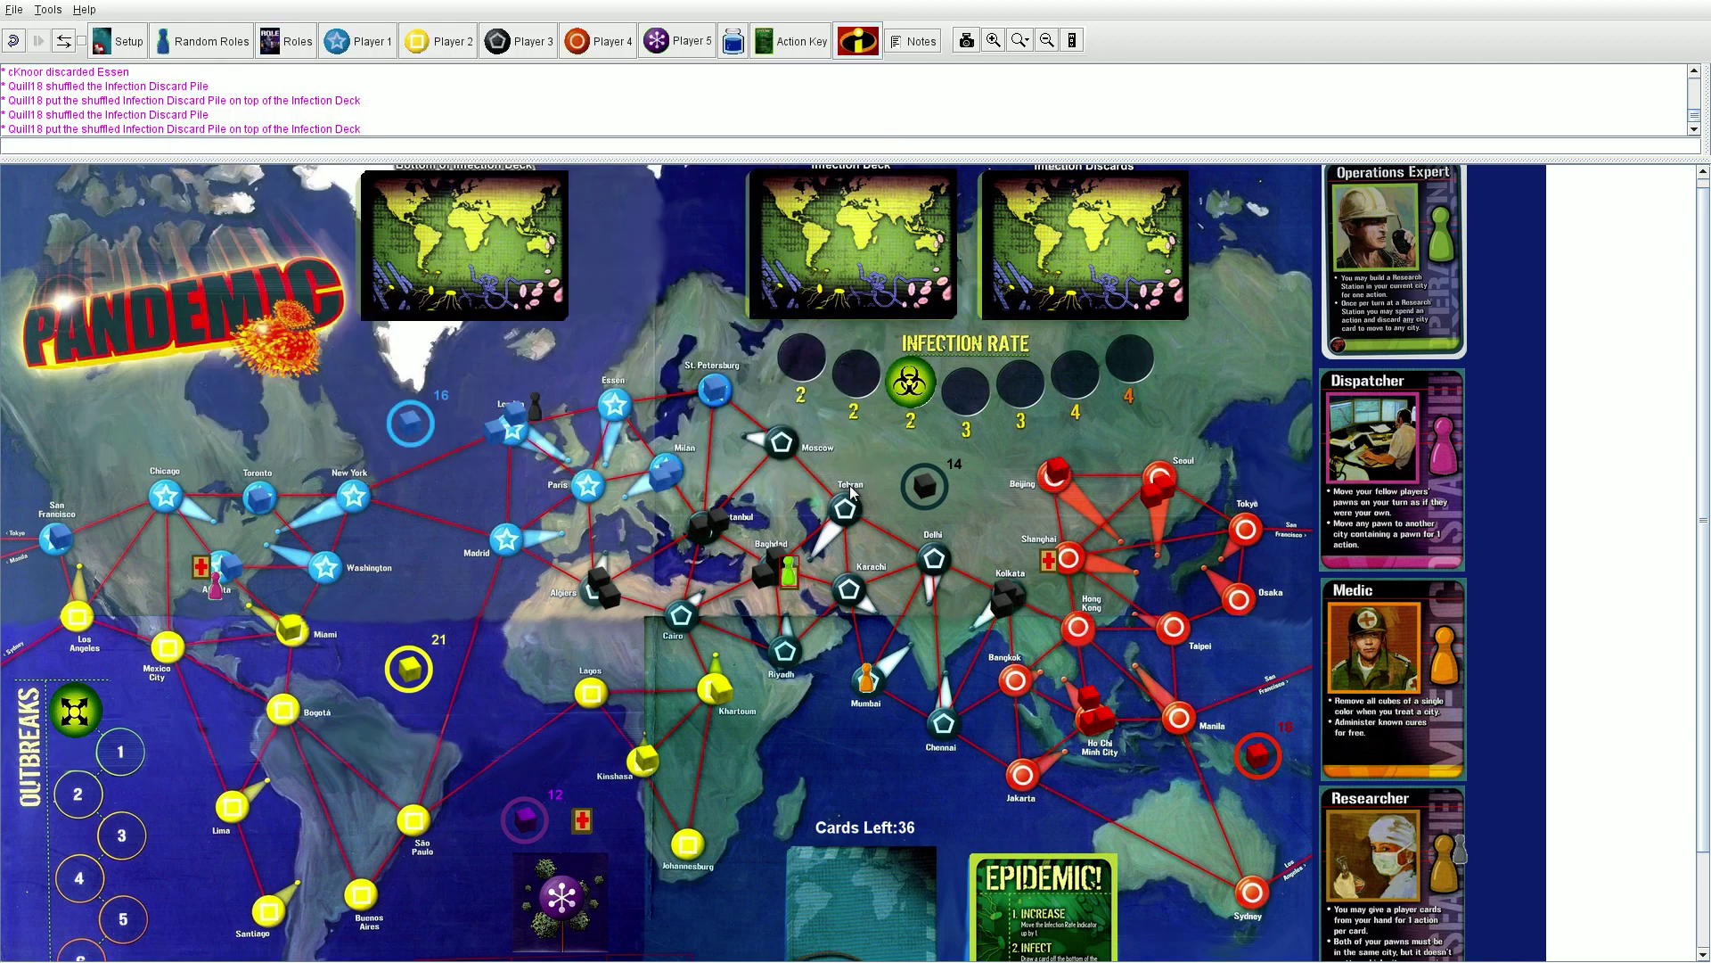
Stack the stray black cubes onto the Baghdad pile, deleting one and restoring it with undo.
{"action": "left_click_drag", "start_coordinate": [774, 562], "coordinate": [760, 610]}
{"action": "left_click", "coordinate": [765, 570]}
{"action": "left_click_drag", "start_coordinate": [759, 597], "coordinate": [763, 583]}
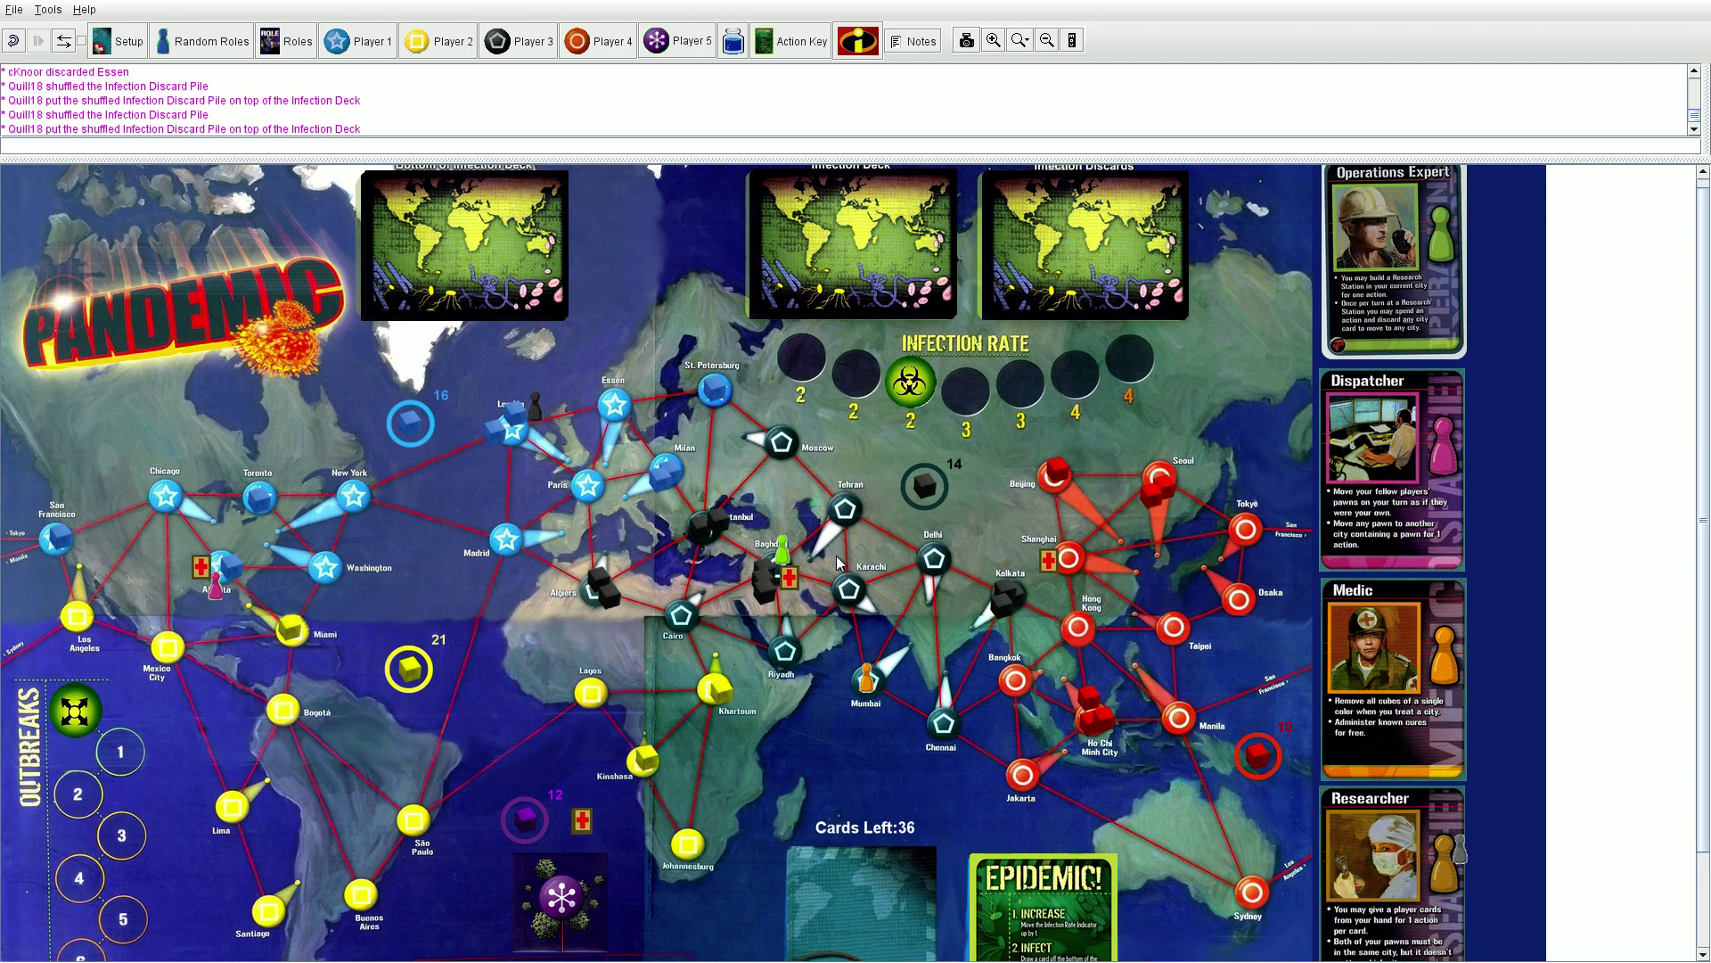
{"action": "key", "text": "Delete"}
{"action": "key", "text": "ctrl+z"}
{"action": "key", "text": "ctrl+z"}
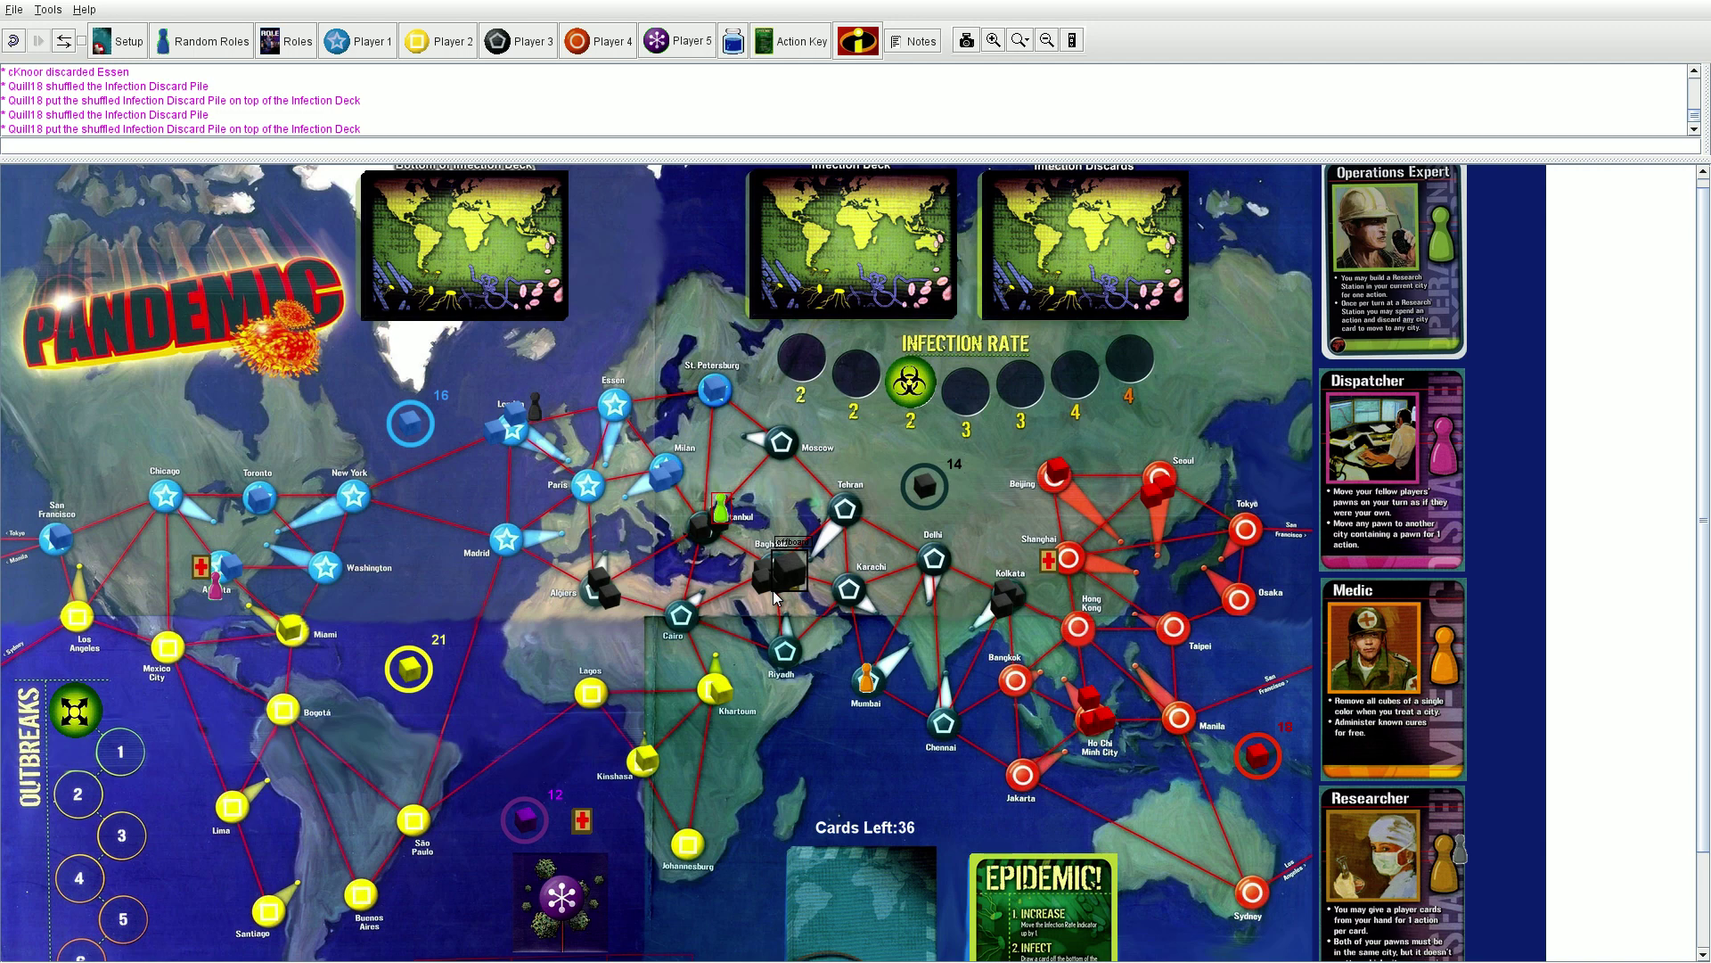
{"action": "scroll", "coordinate": [773, 590], "scroll_direction": "down", "scroll_amount": 2}
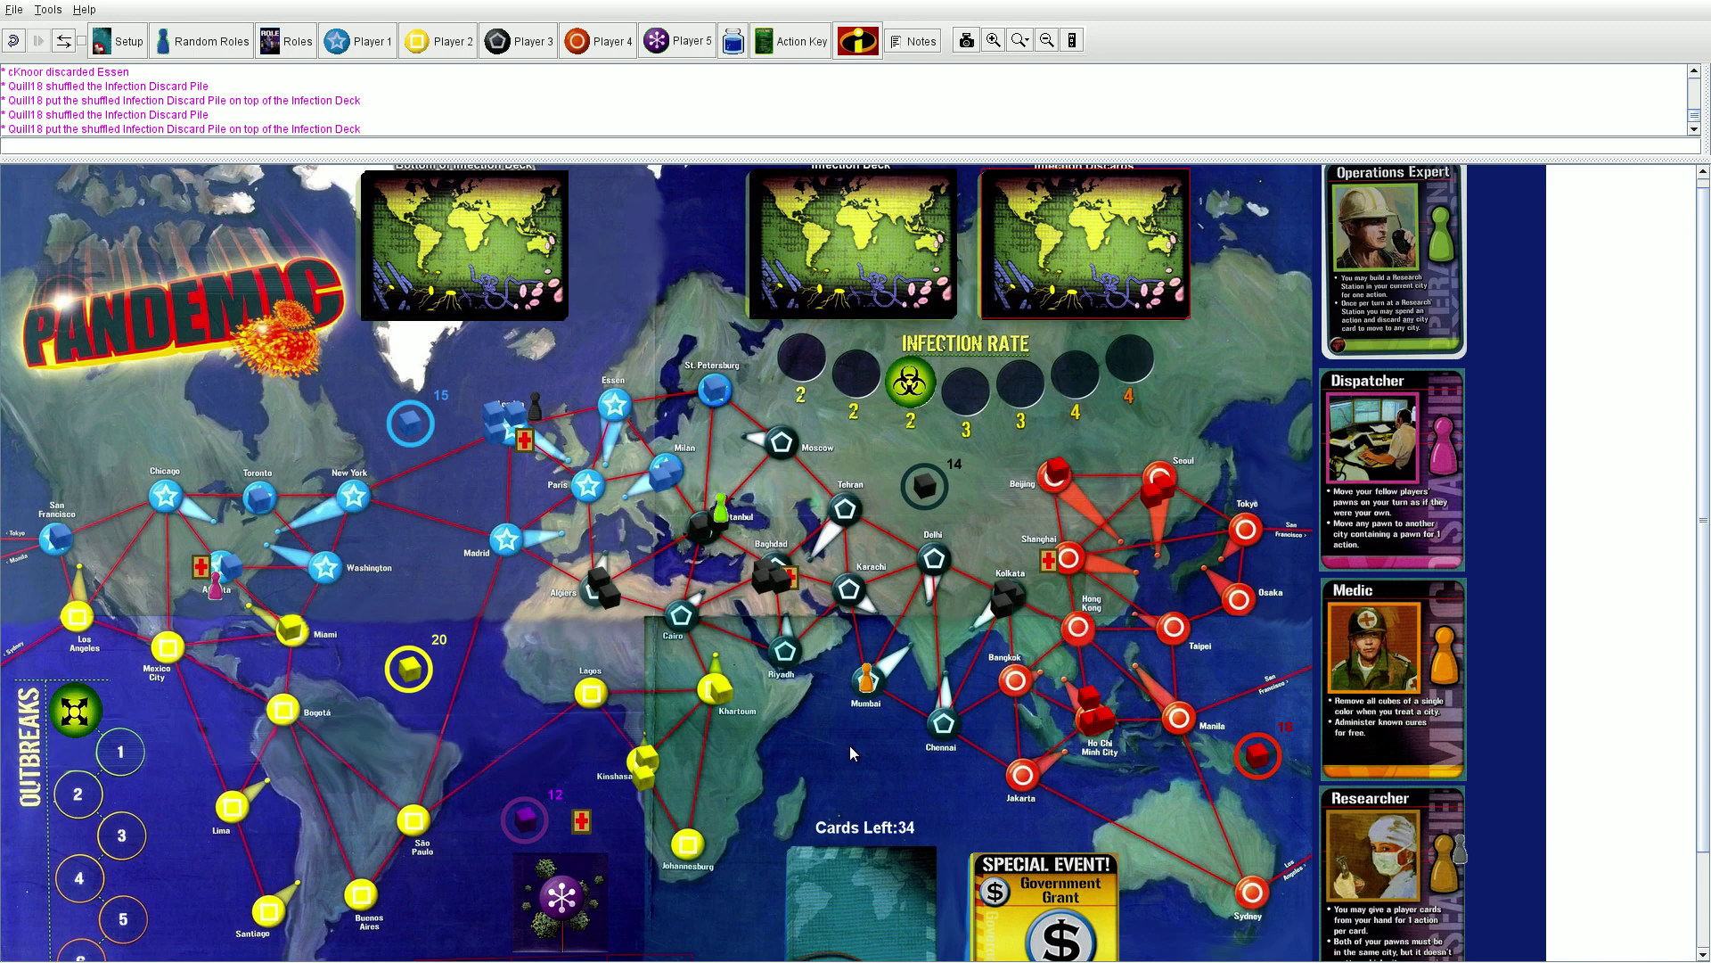
Review Player 2's hand of cards, then close the hand window.
{"action": "left_click", "coordinate": [442, 41]}
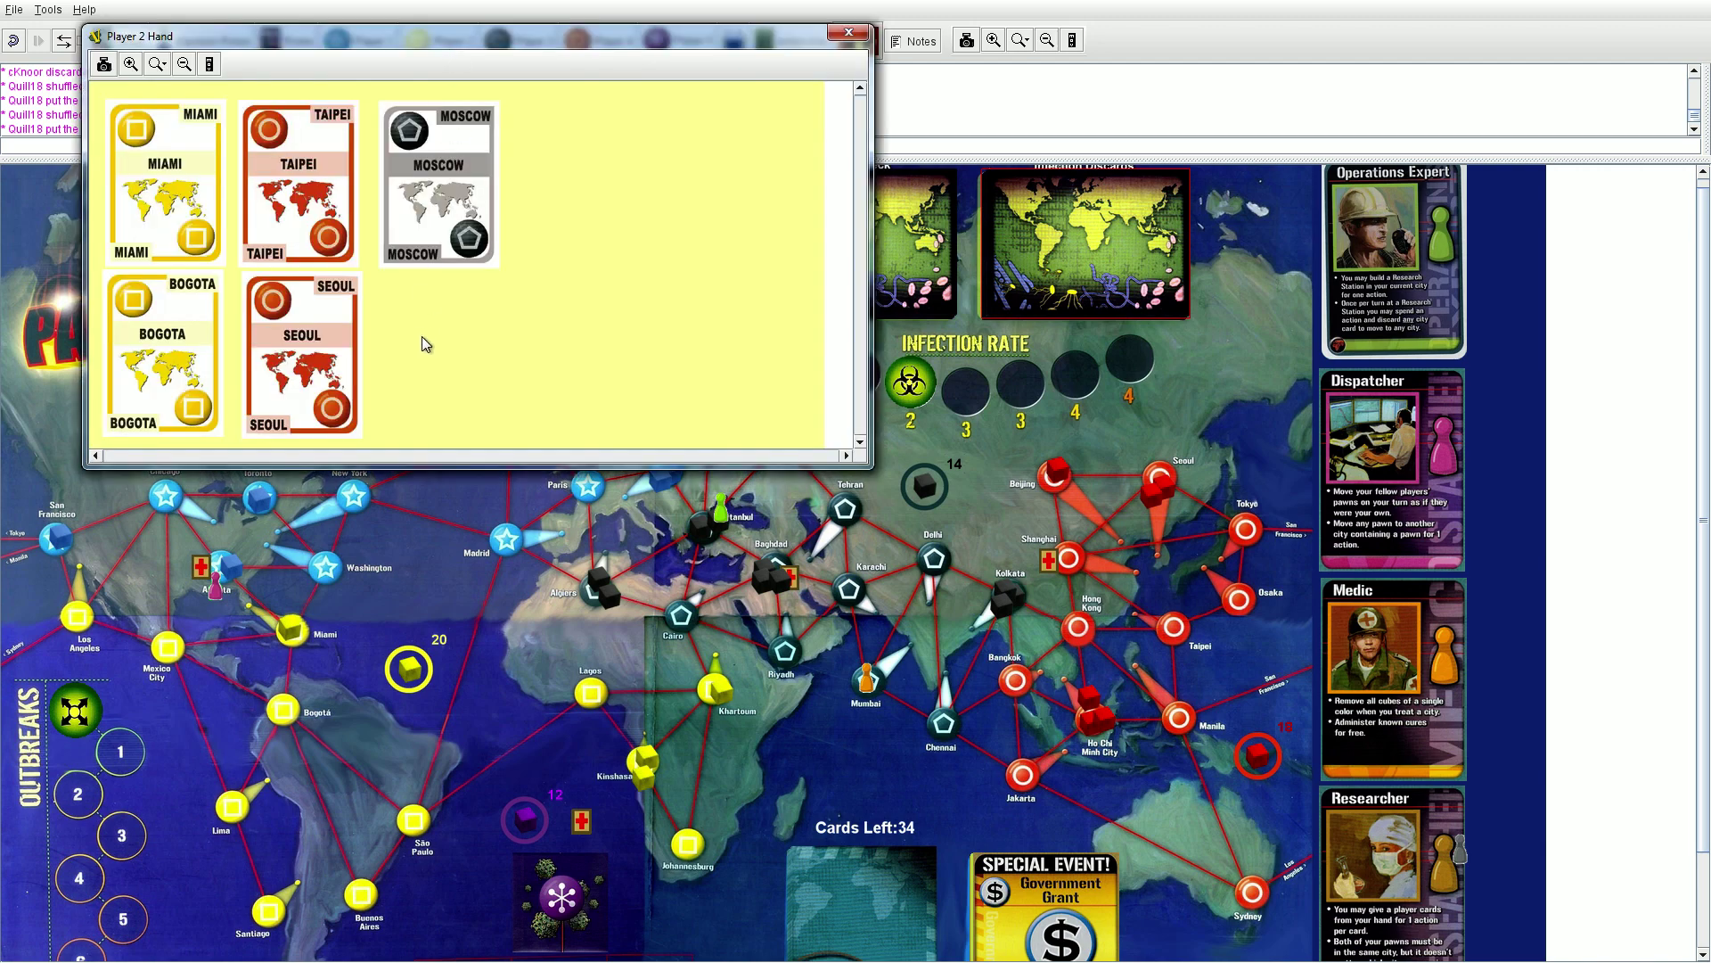
{"action": "left_click", "coordinate": [849, 32]}
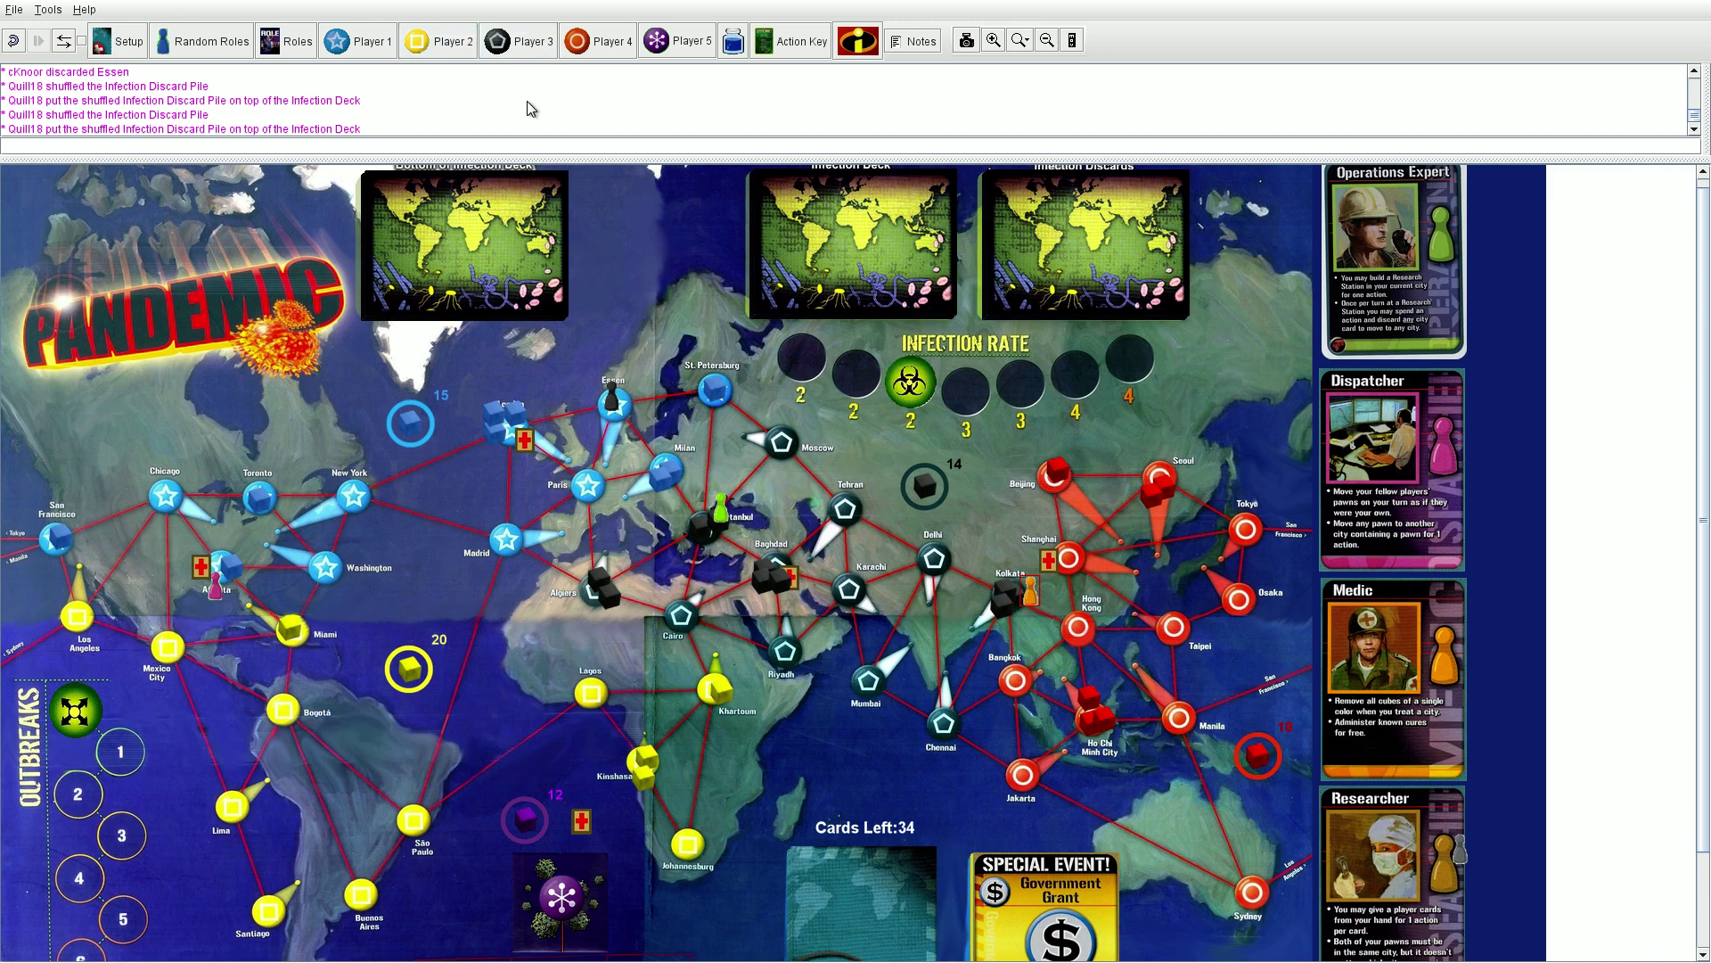
Move the orange pawn via Jakarta to Mumbai and remove a red cube from Ho Chi Minh City.
{"action": "left_click_drag", "start_coordinate": [1032, 623], "coordinate": [1033, 791]}
{"action": "left_click", "coordinate": [1029, 630]}
{"action": "left_click_drag", "start_coordinate": [1024, 776], "coordinate": [866, 690]}
{"action": "left_click", "coordinate": [924, 780]}
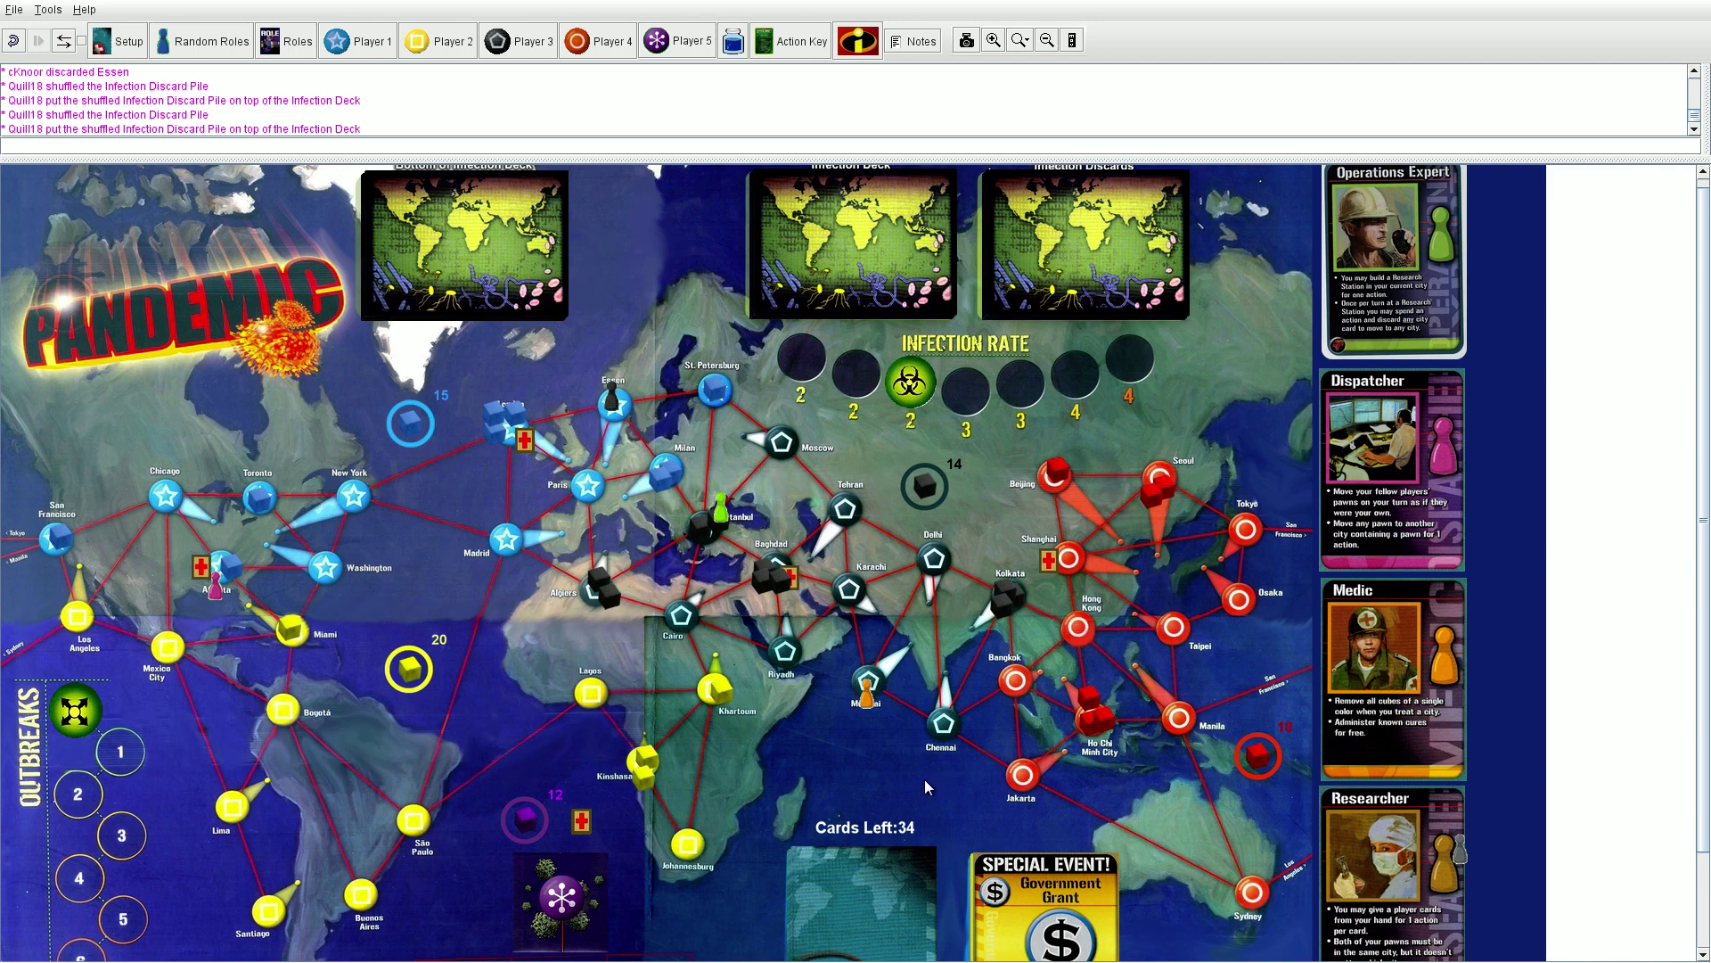
{"action": "left_click", "coordinate": [1107, 723]}
{"action": "key", "text": "Delete"}
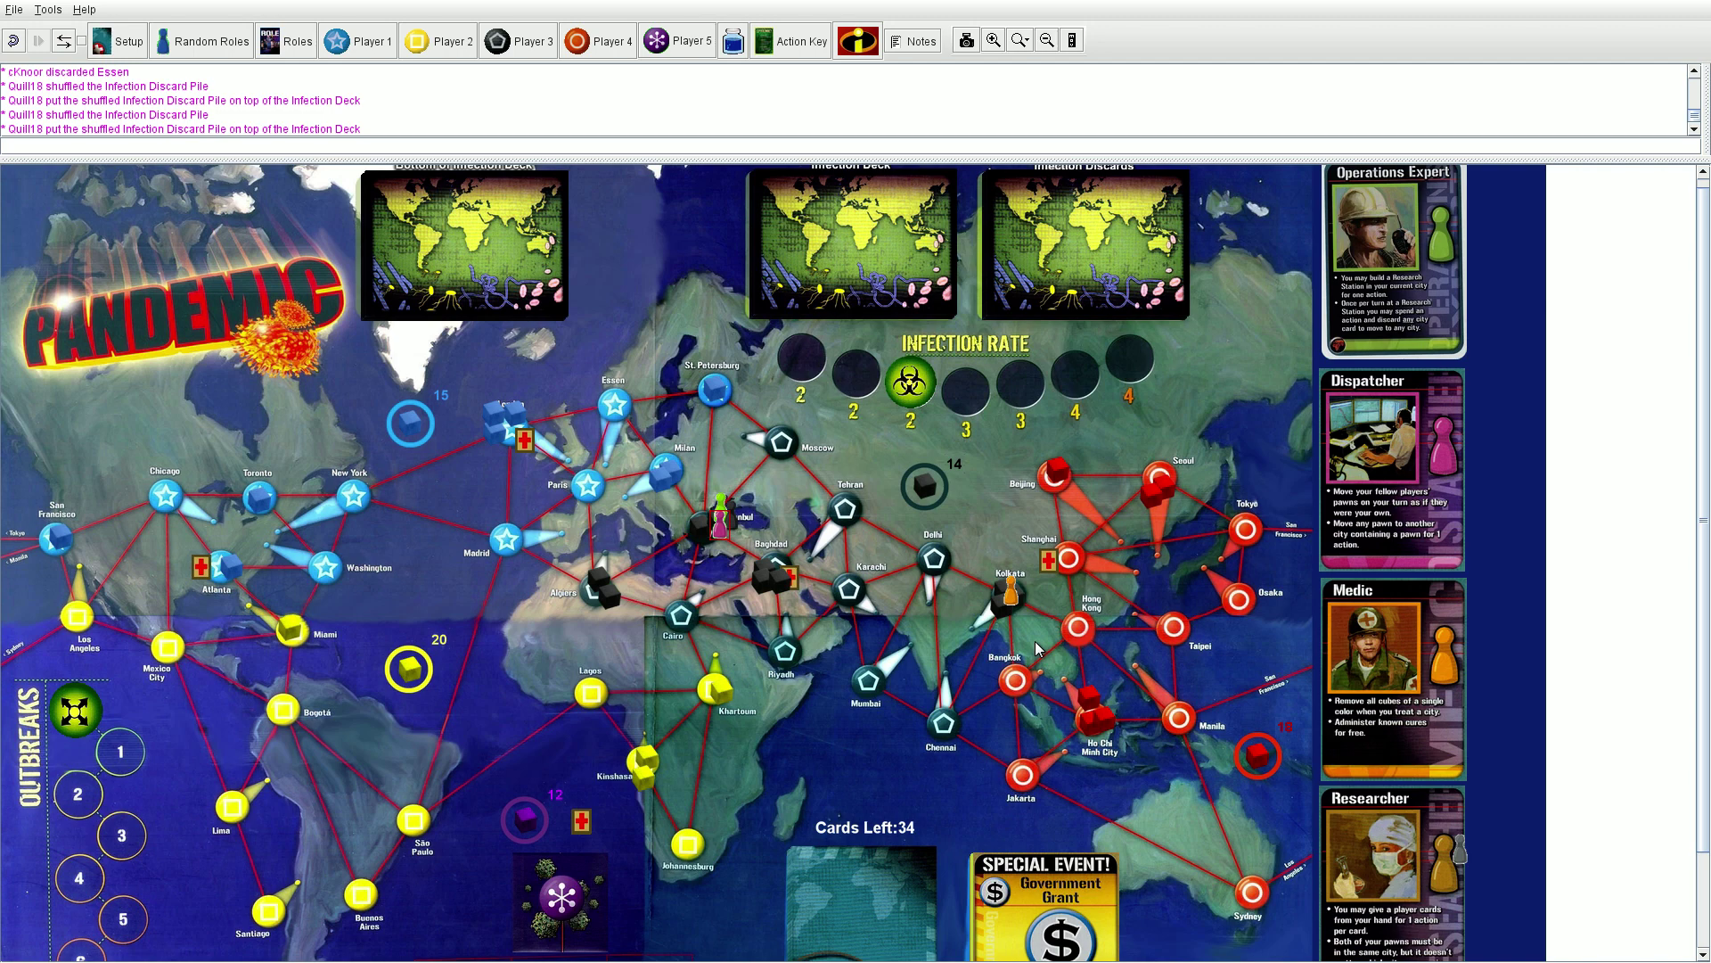
{"action": "scroll", "coordinate": [1036, 648], "scroll_direction": "down", "scroll_amount": 1}
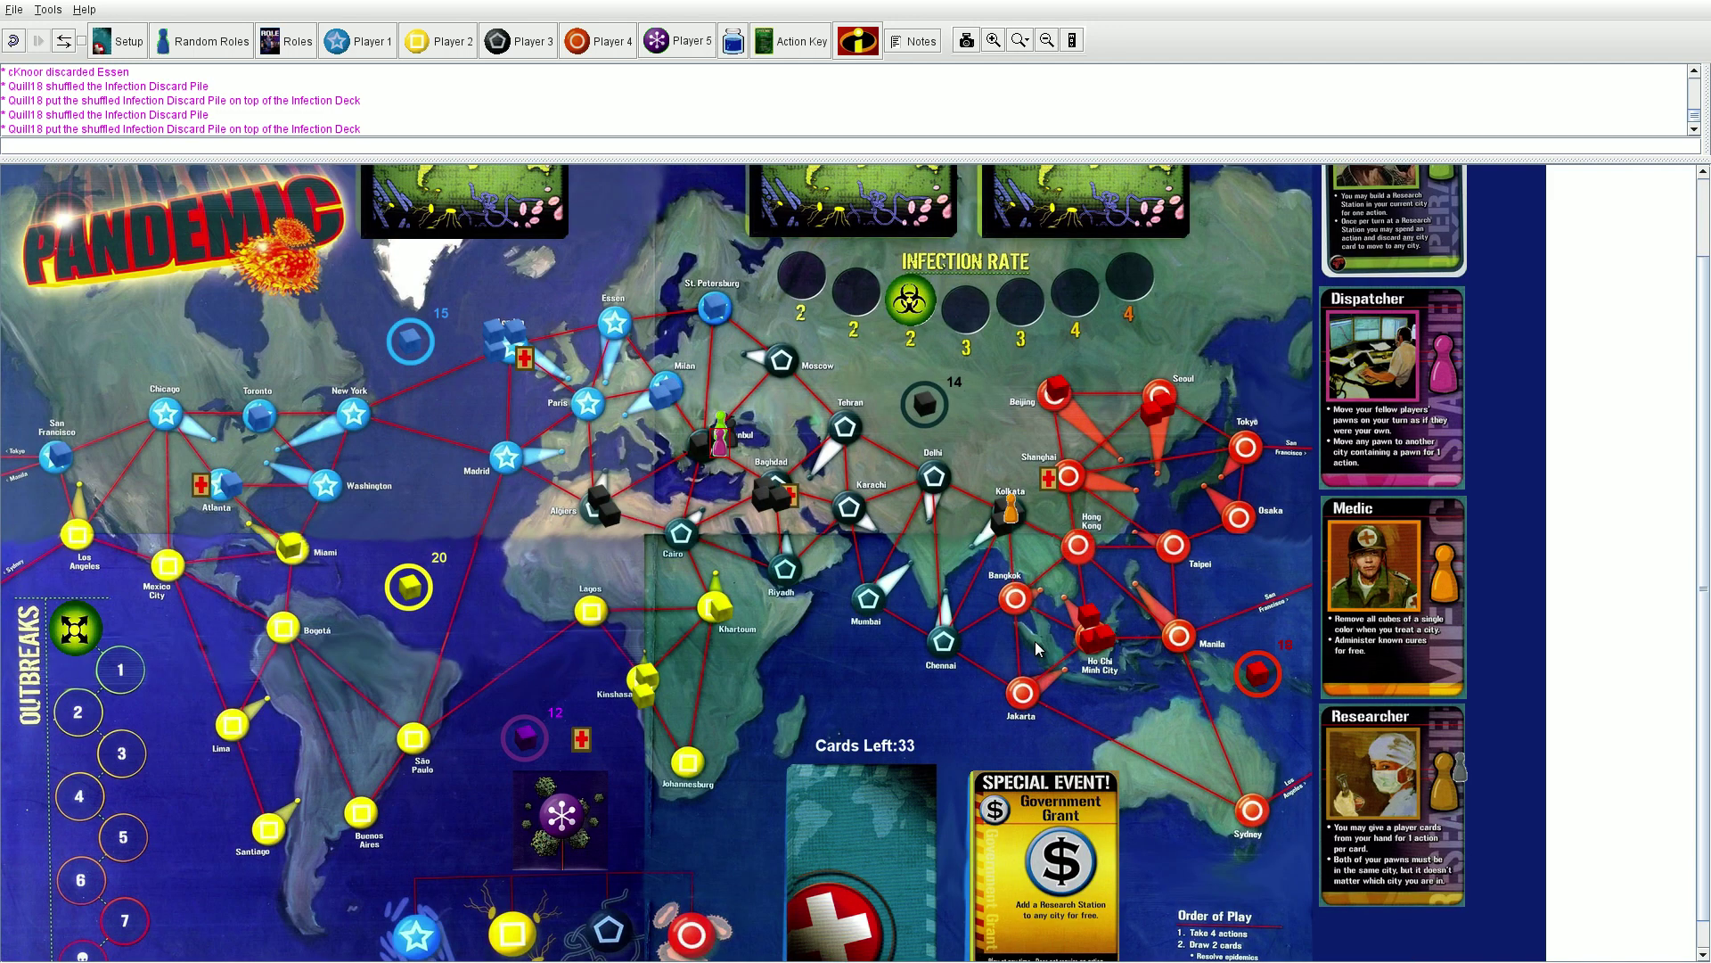
Bring up Player 2's hand of city cards.
{"action": "left_click", "coordinate": [441, 40]}
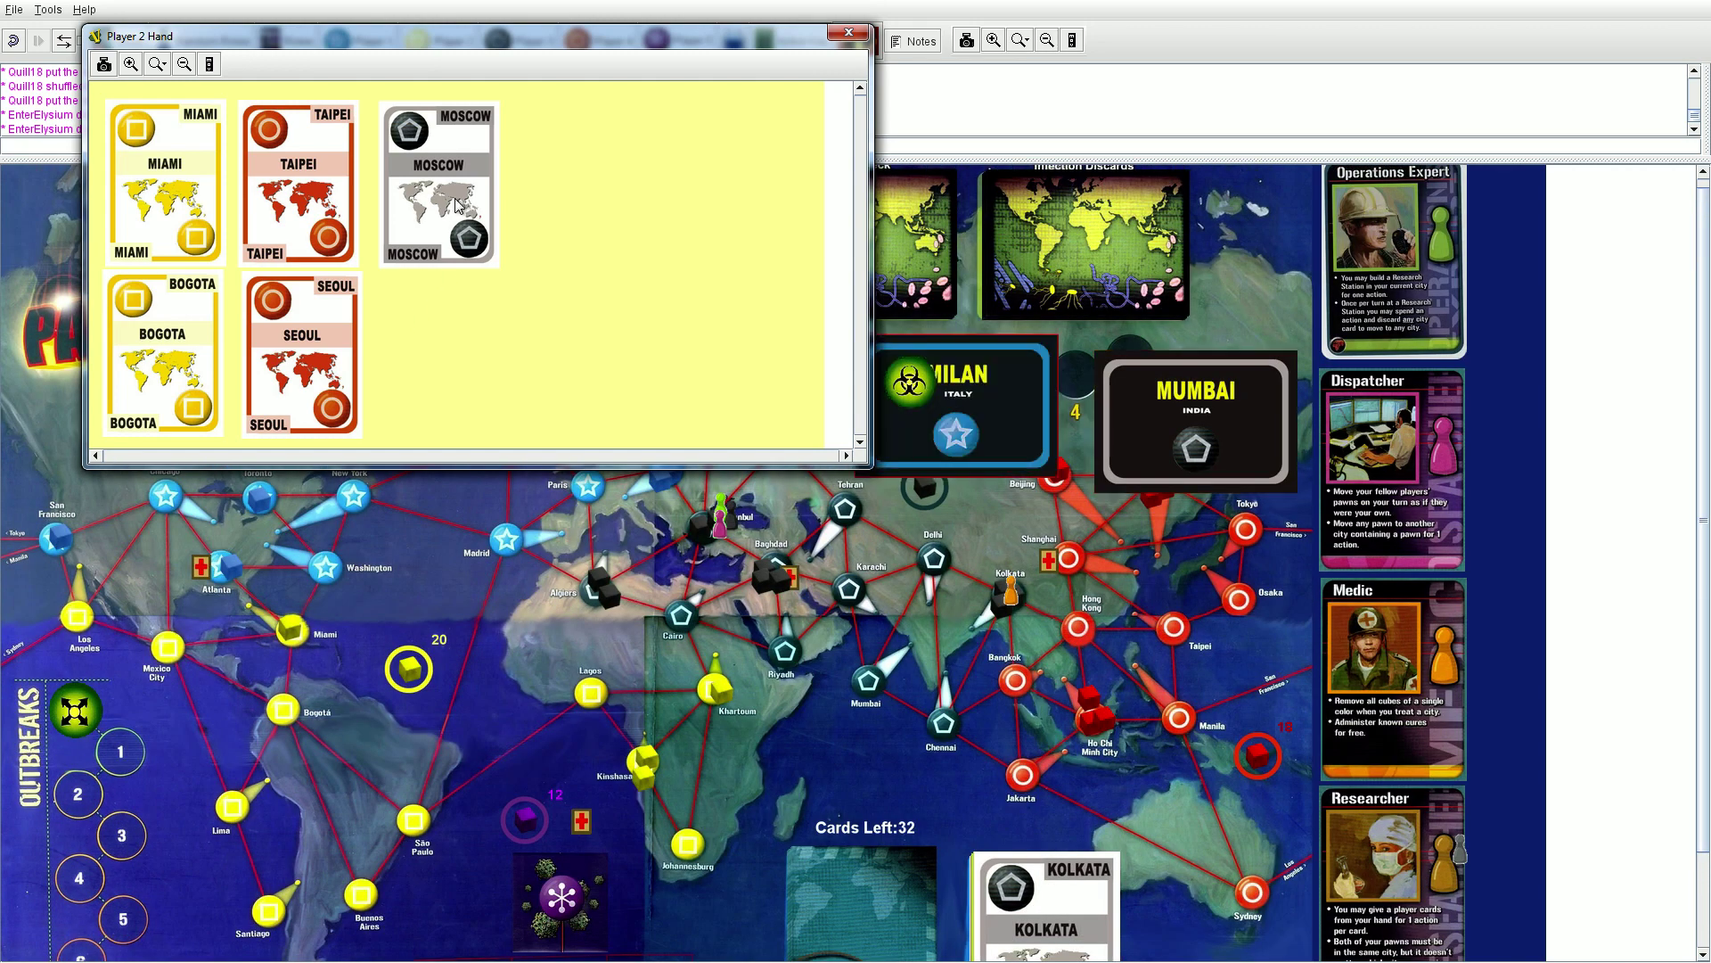
Close Player 2's hand and place a black infection cube on Mumbai.
{"action": "left_click", "coordinate": [852, 33]}
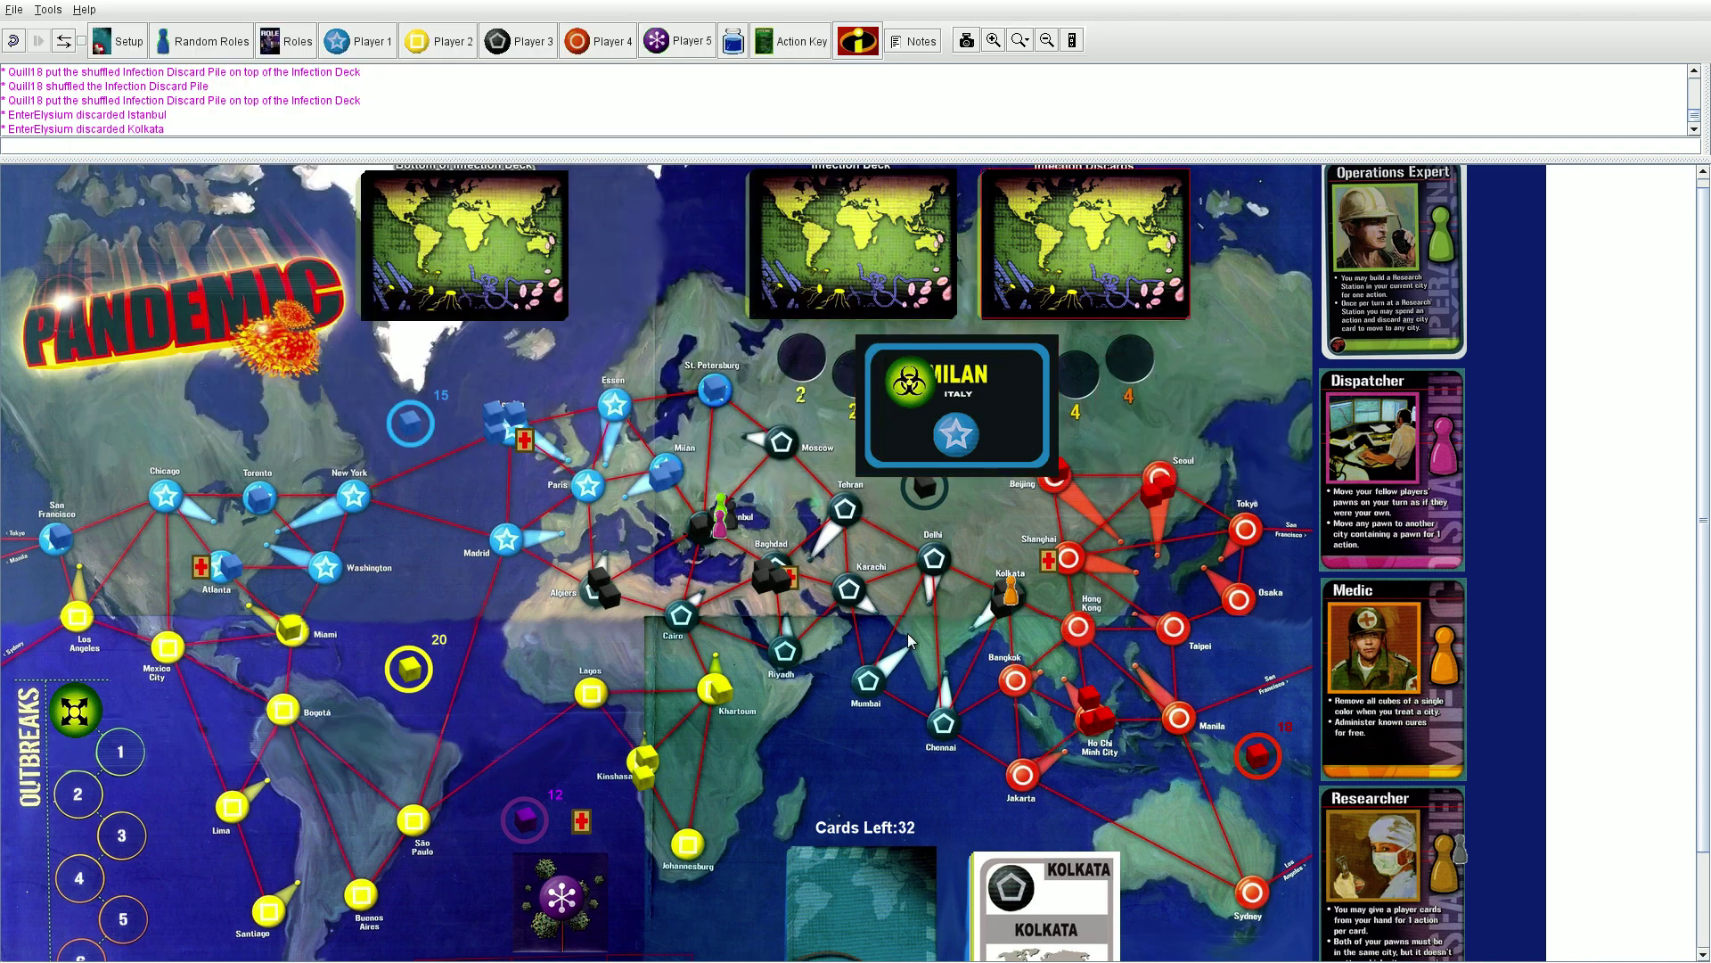
{"action": "left_click", "coordinate": [865, 697]}
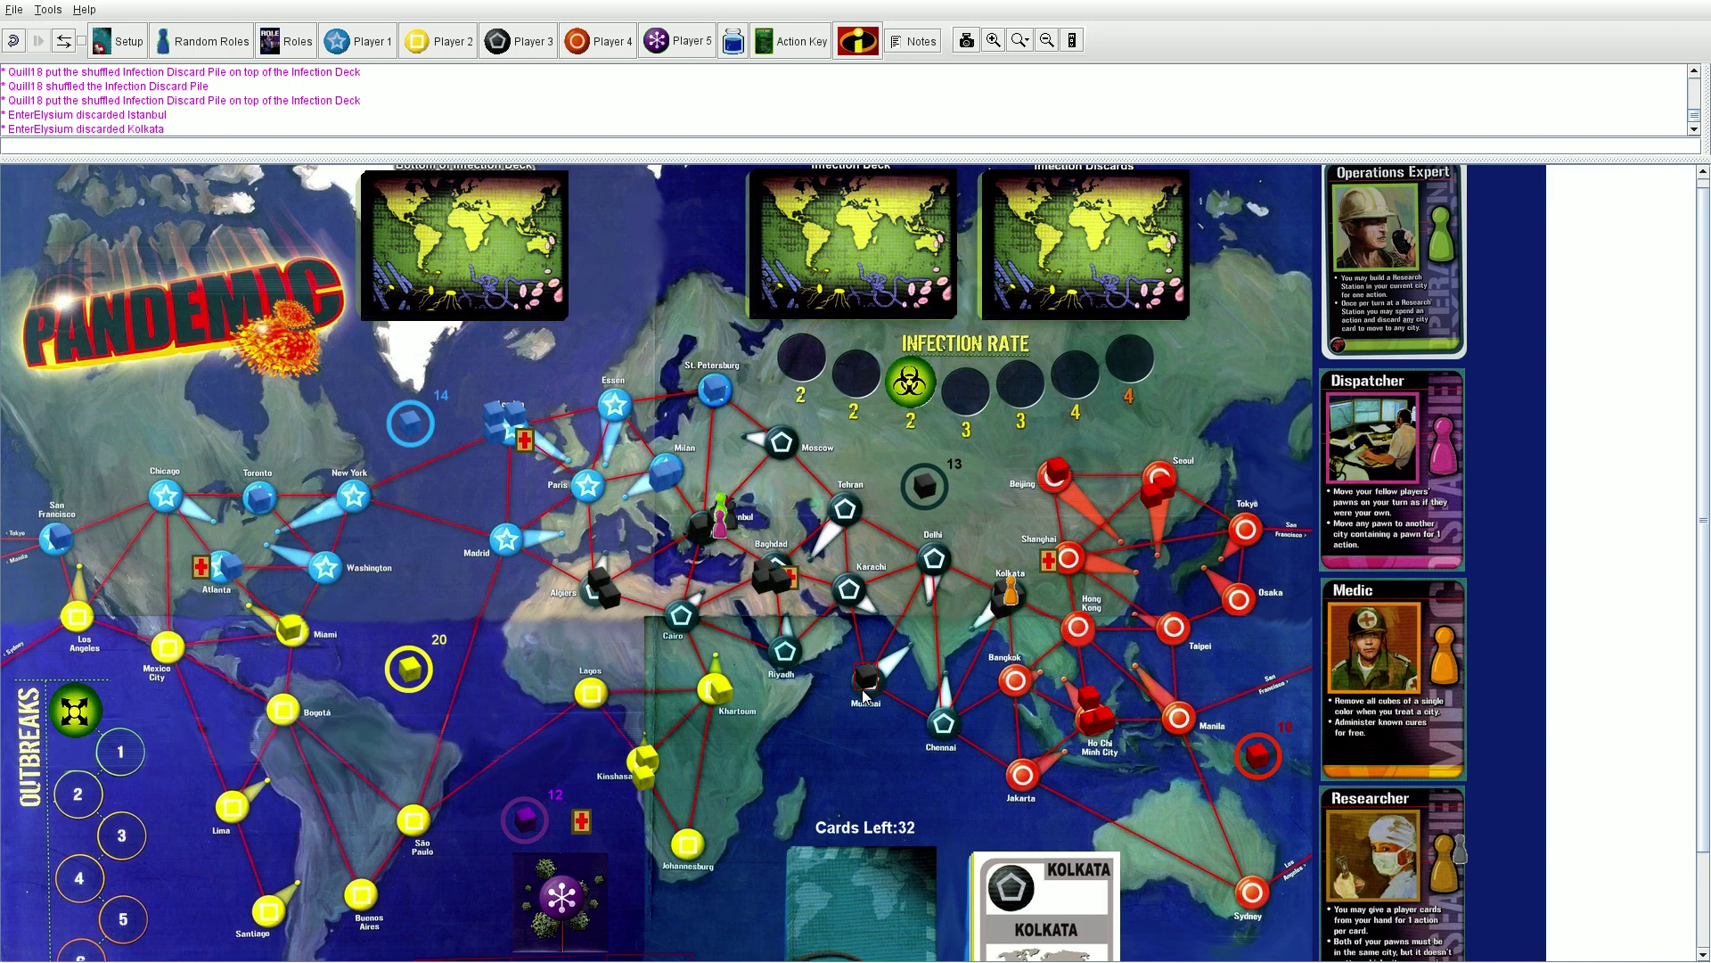
{"action": "scroll", "coordinate": [866, 688], "scroll_direction": "down", "scroll_amount": 3}
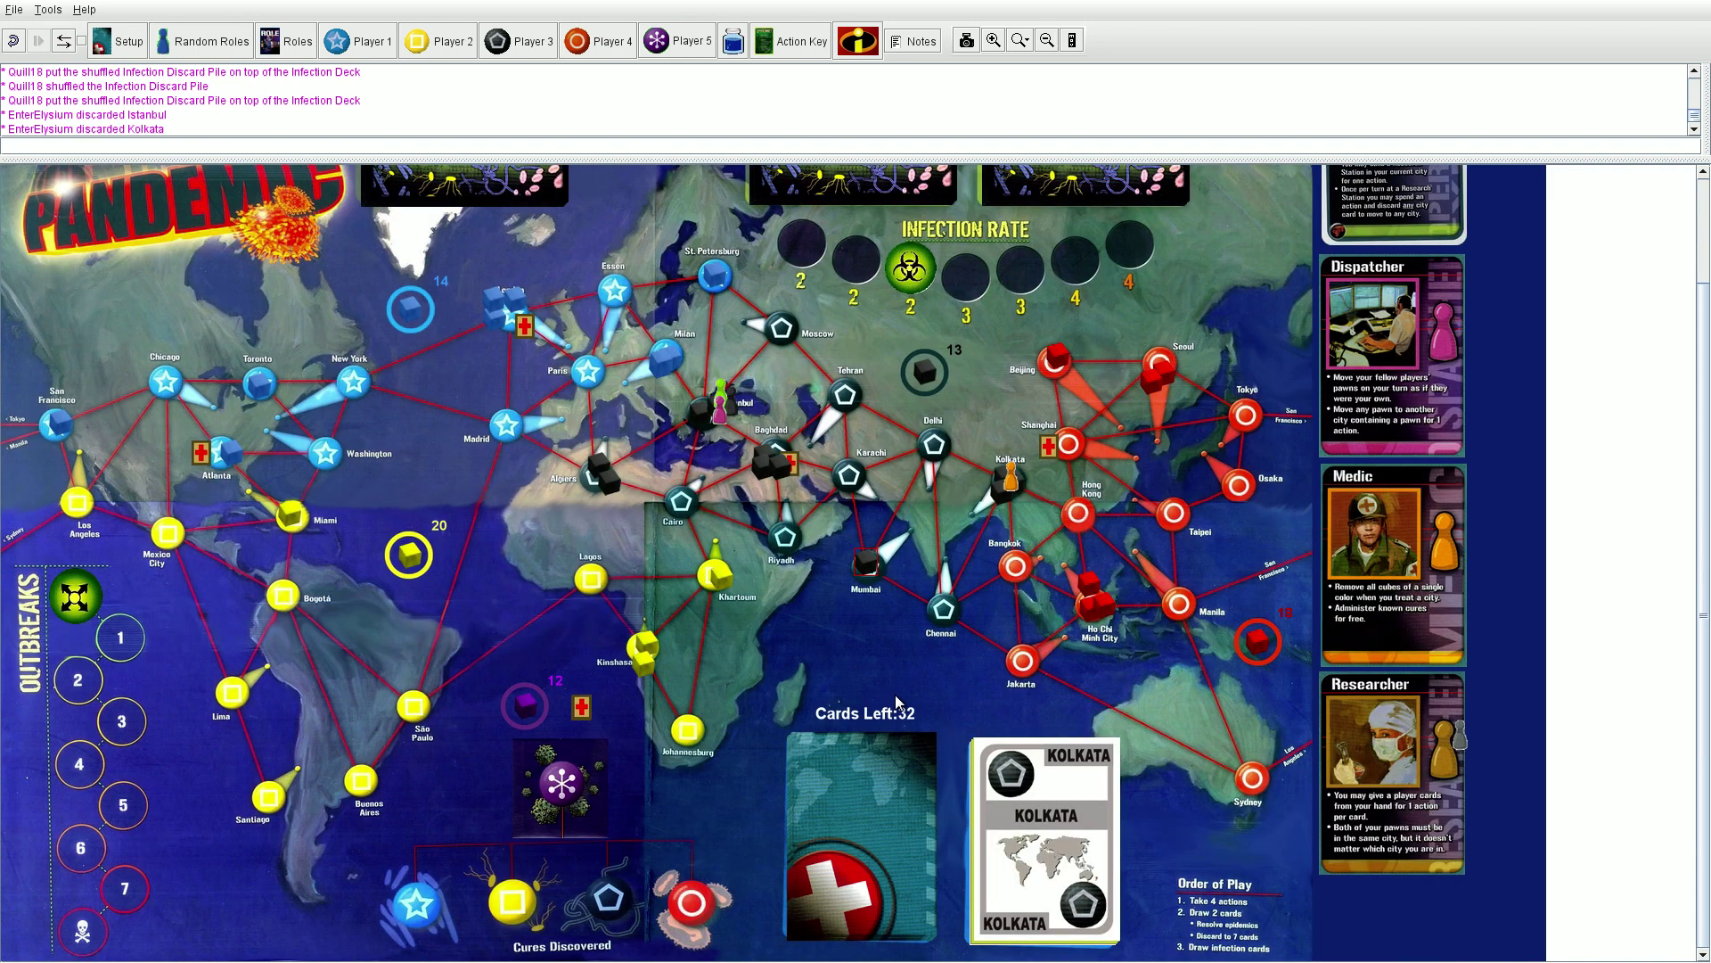